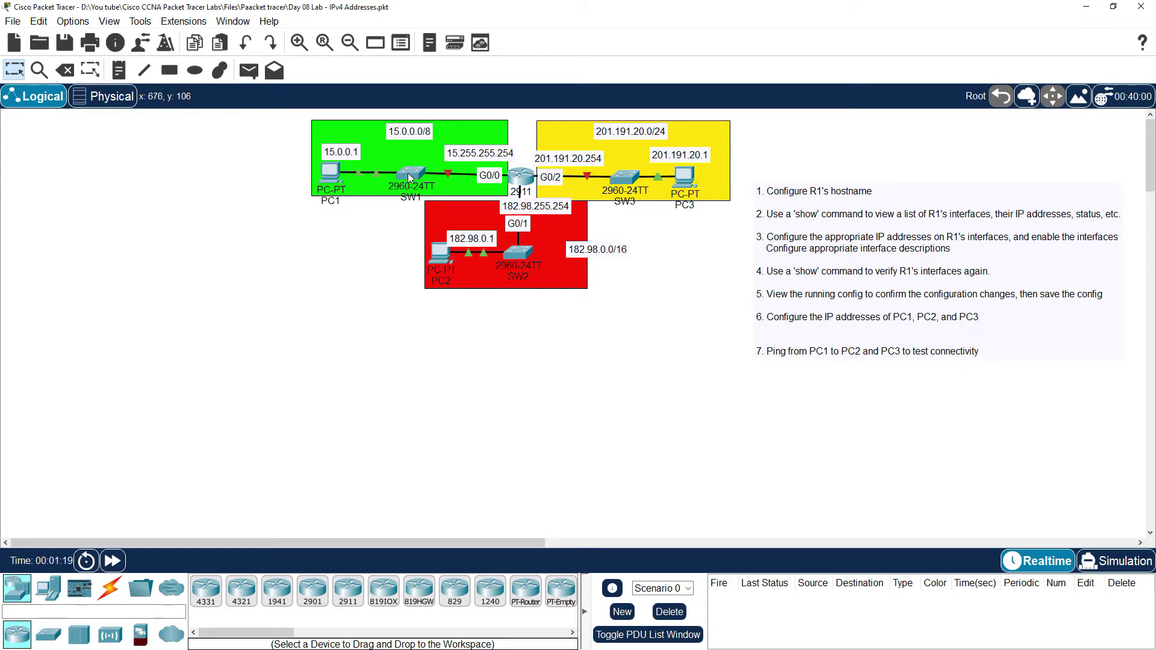
Move the 182.98.0.0/16 network label slightly upward beside the red network area.
mouse_move(416, 178)
mouse_move(604, 259)
mouse_down()
mouse_move(608, 283)
mouse_move(609, 251)
mouse_up()
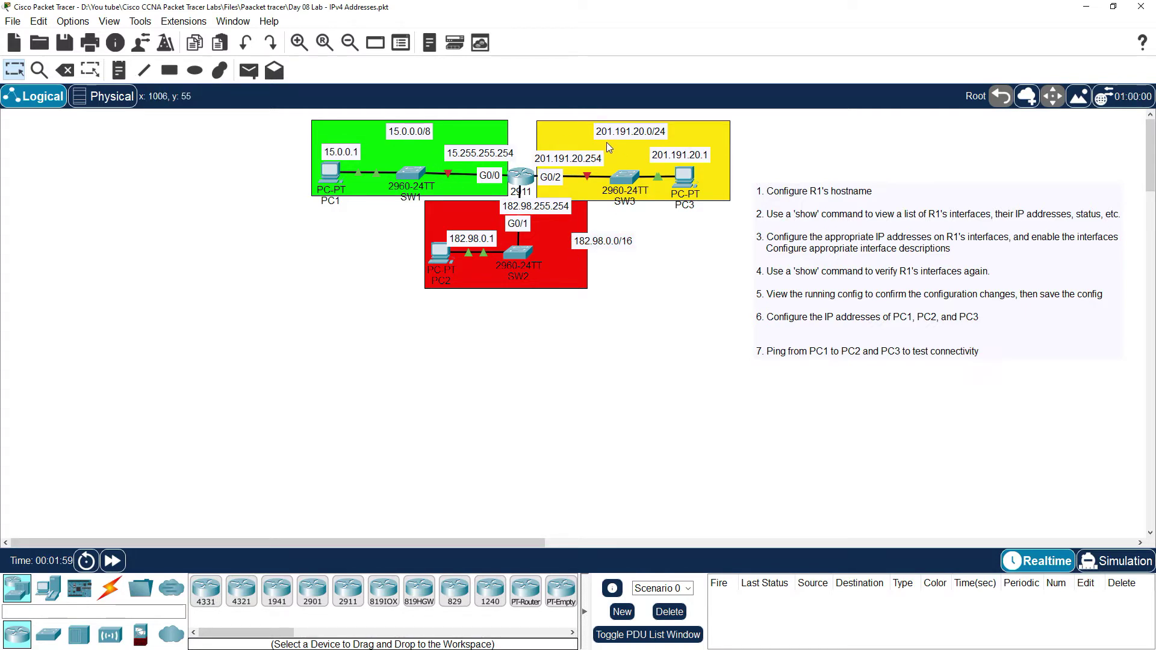
Open router R1's command line and enter global configuration mode with enable and conf t.
click(521, 177)
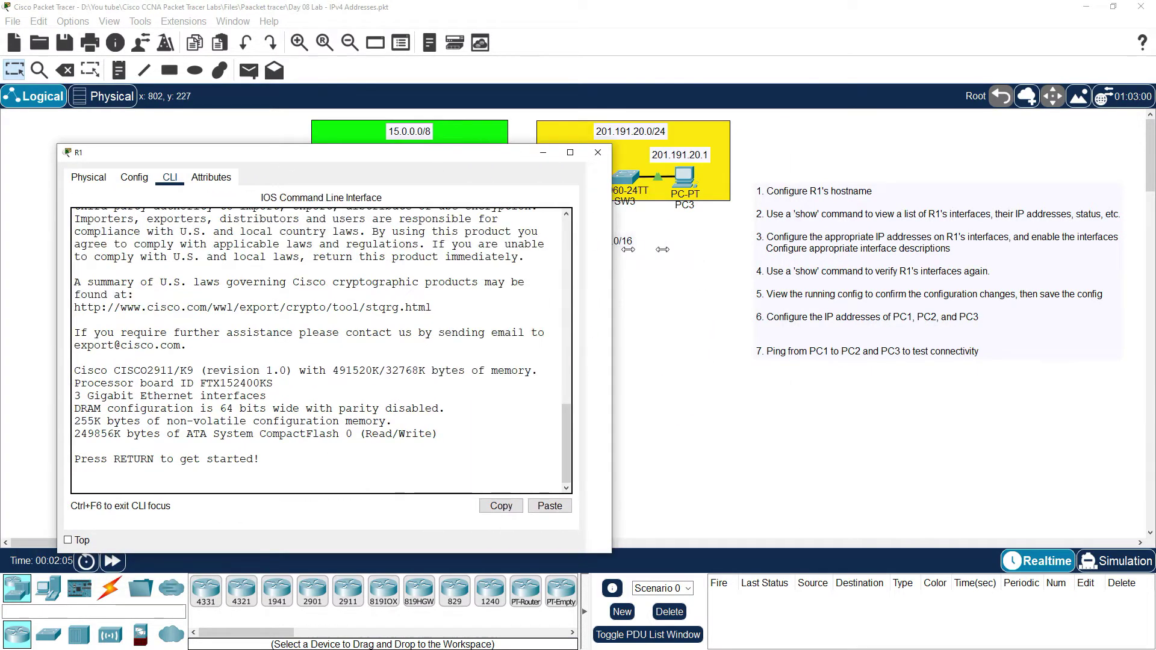
drag(522, 144, 535, 75)
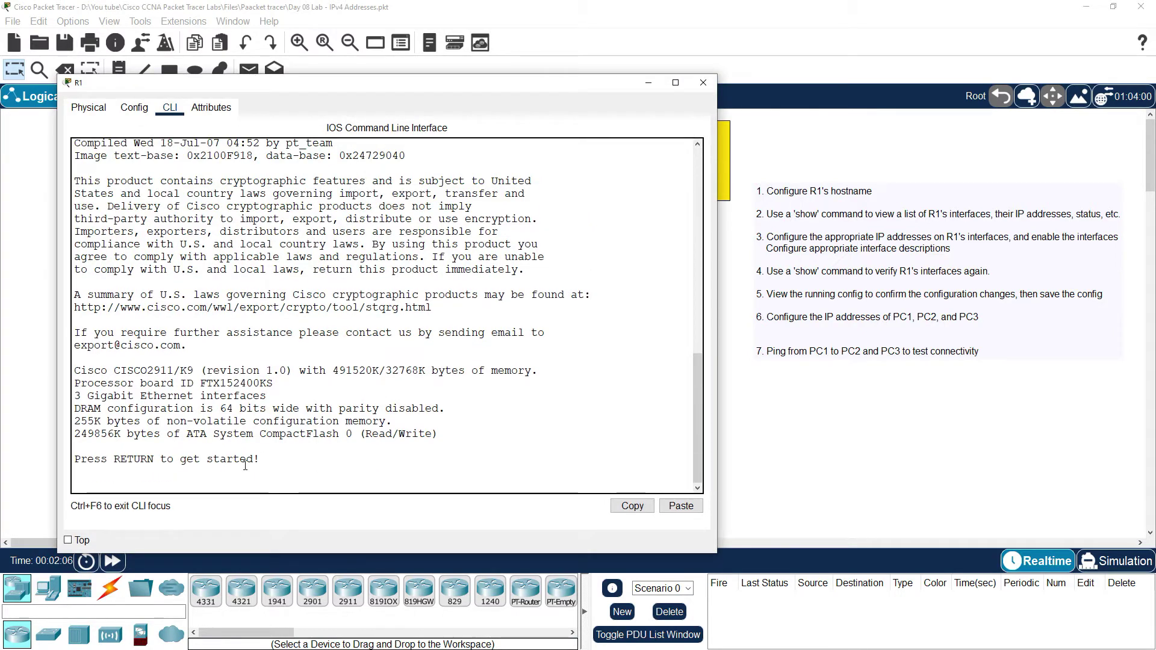
key(Return)
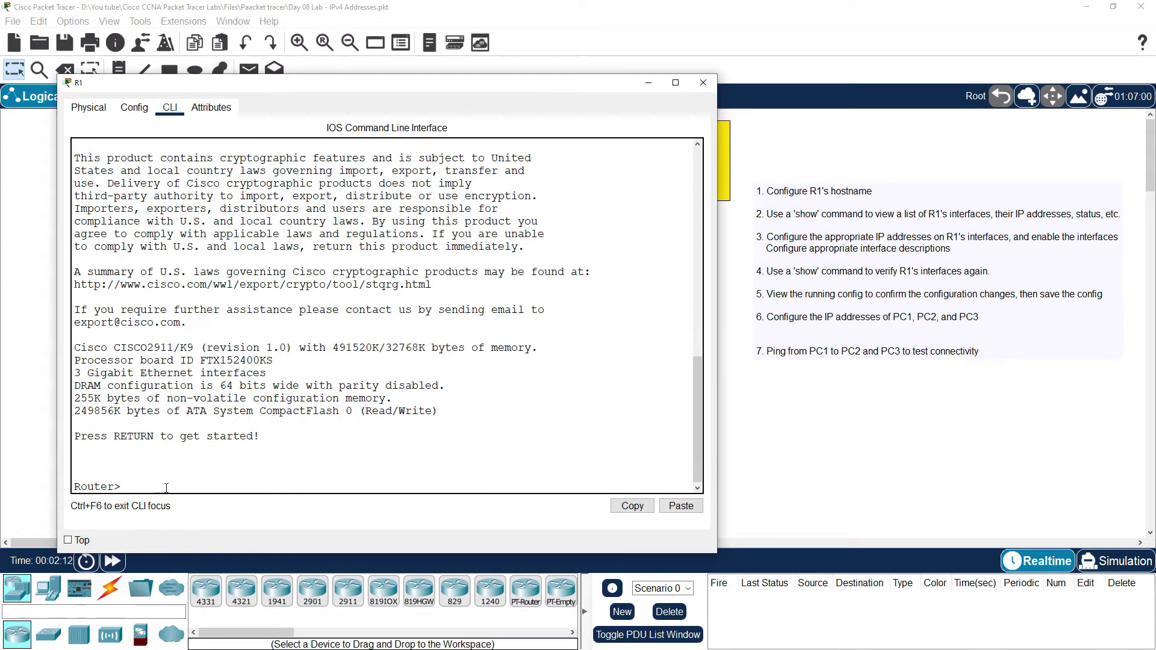
text(enable)
key(Return)
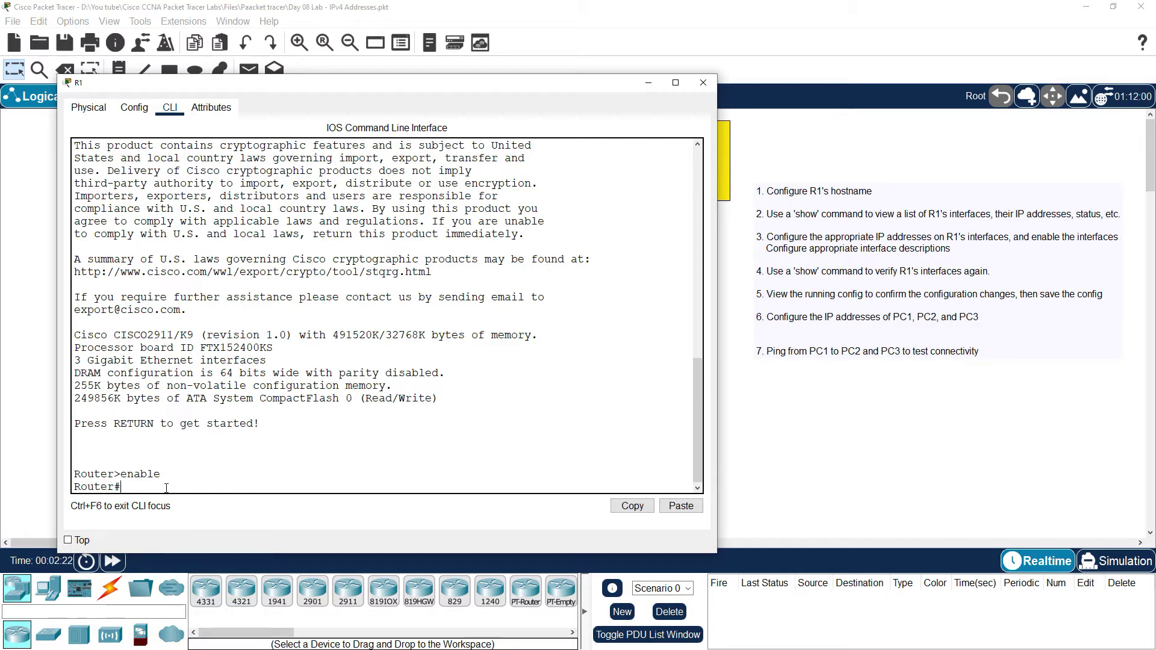
text(conf t)
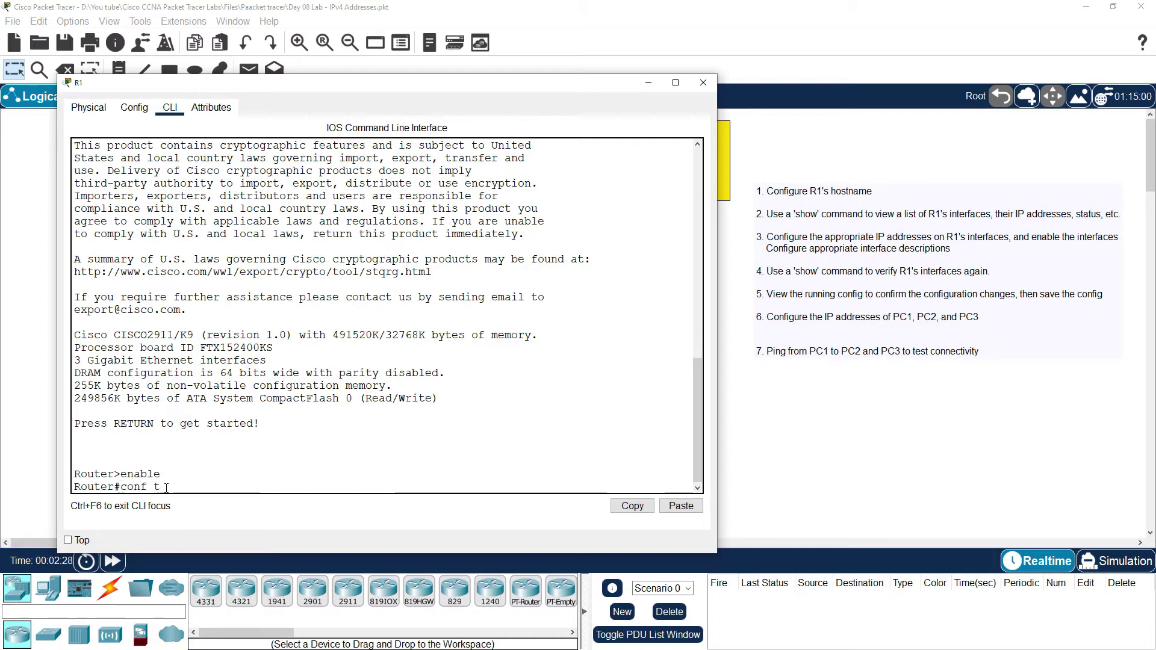
key(Return)
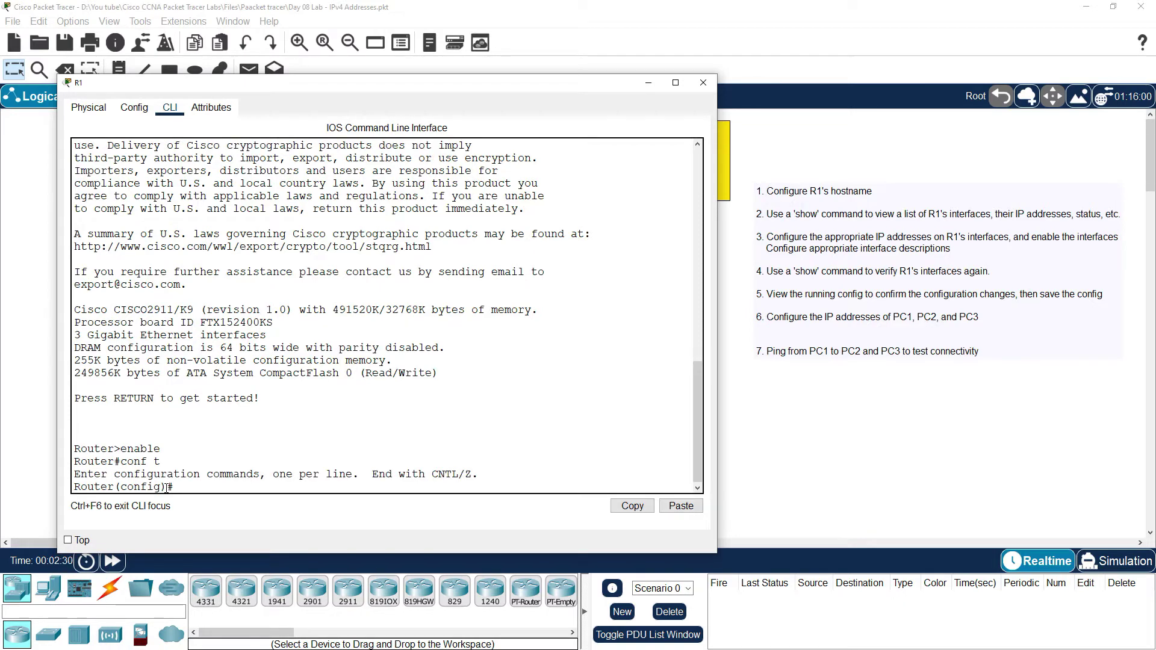
Set the router's hostname to Router_1.
text(hostname Router)
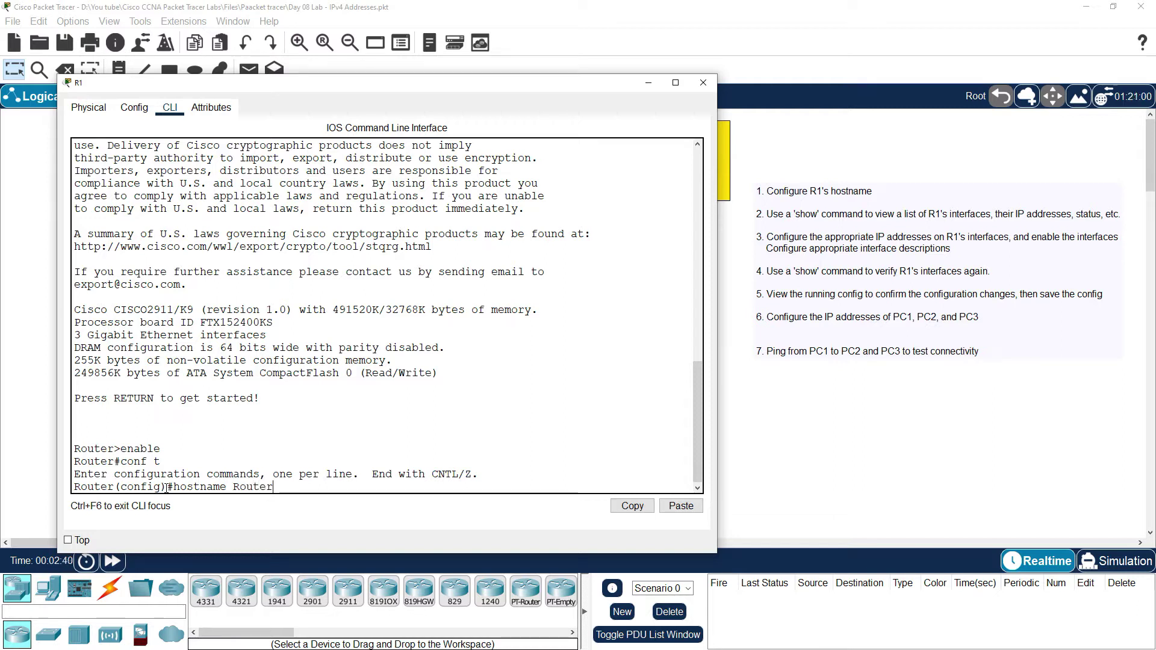
text(_1)
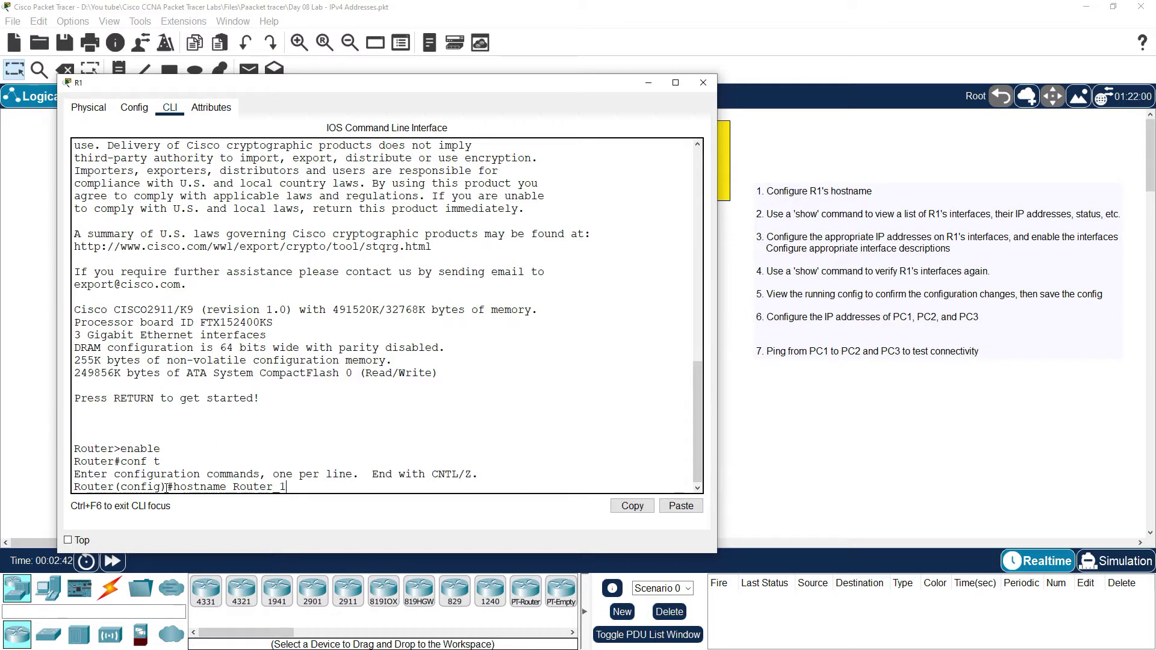
key(Return)
drag(128, 486, 74, 487)
click(195, 487)
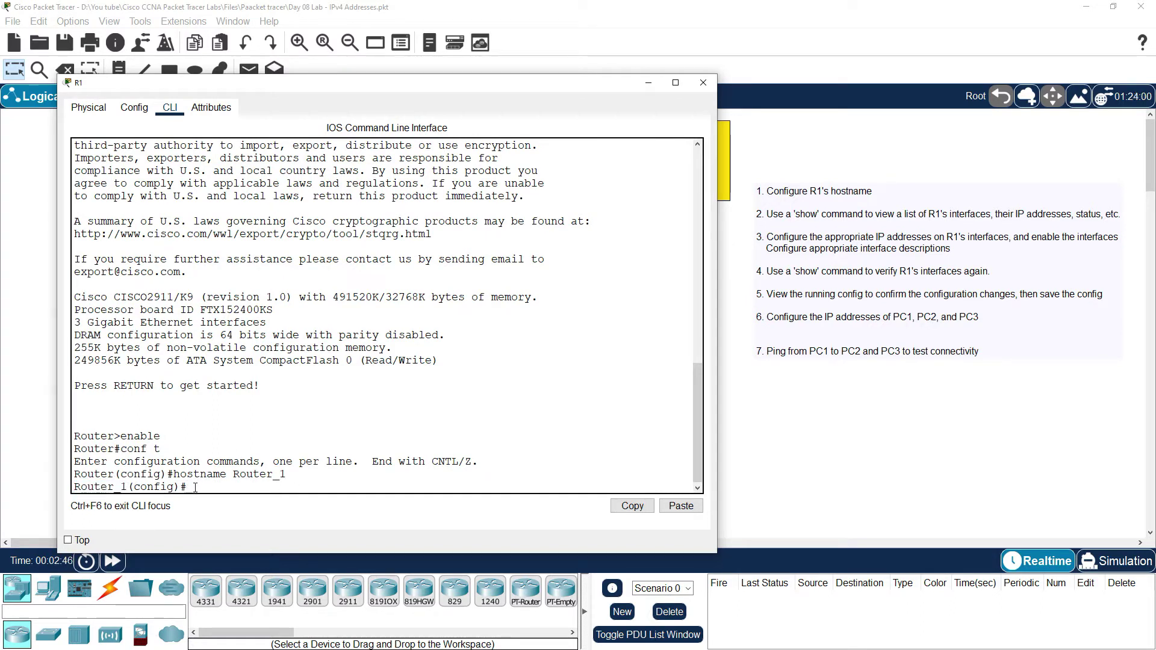
List the router's interfaces from configuration mode with do show ip interface brief.
drag(480, 87, 545, 91)
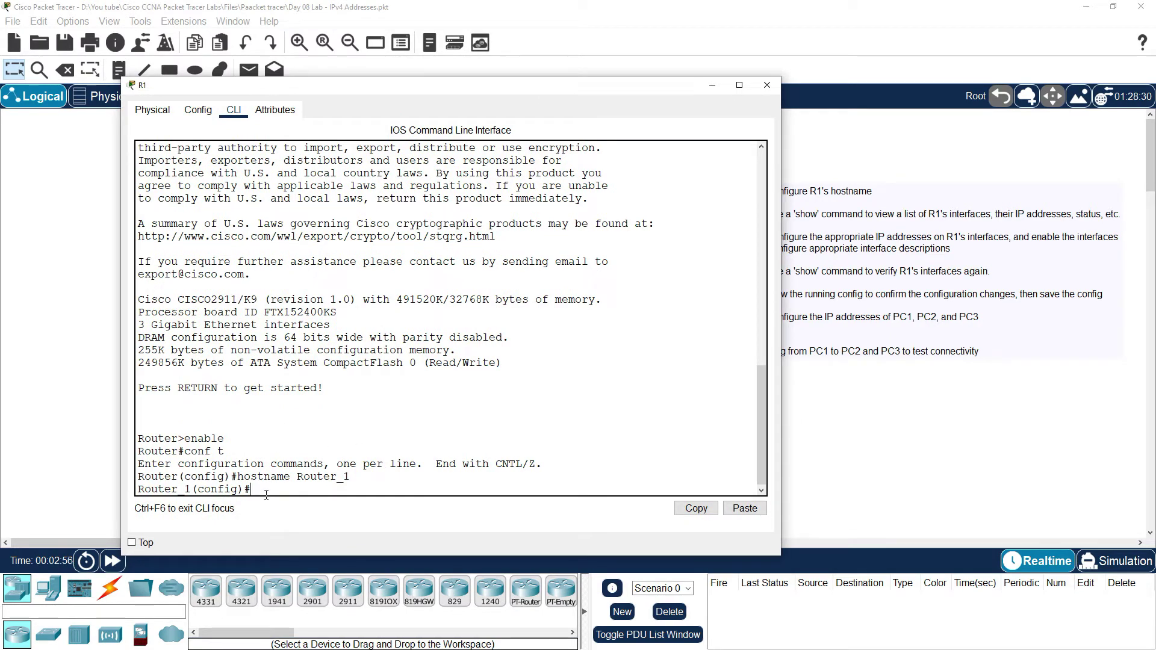
text(en)
key(BackSpace)
text(s)
text(d)
key(BackSpace)
text(o show ip interfa)
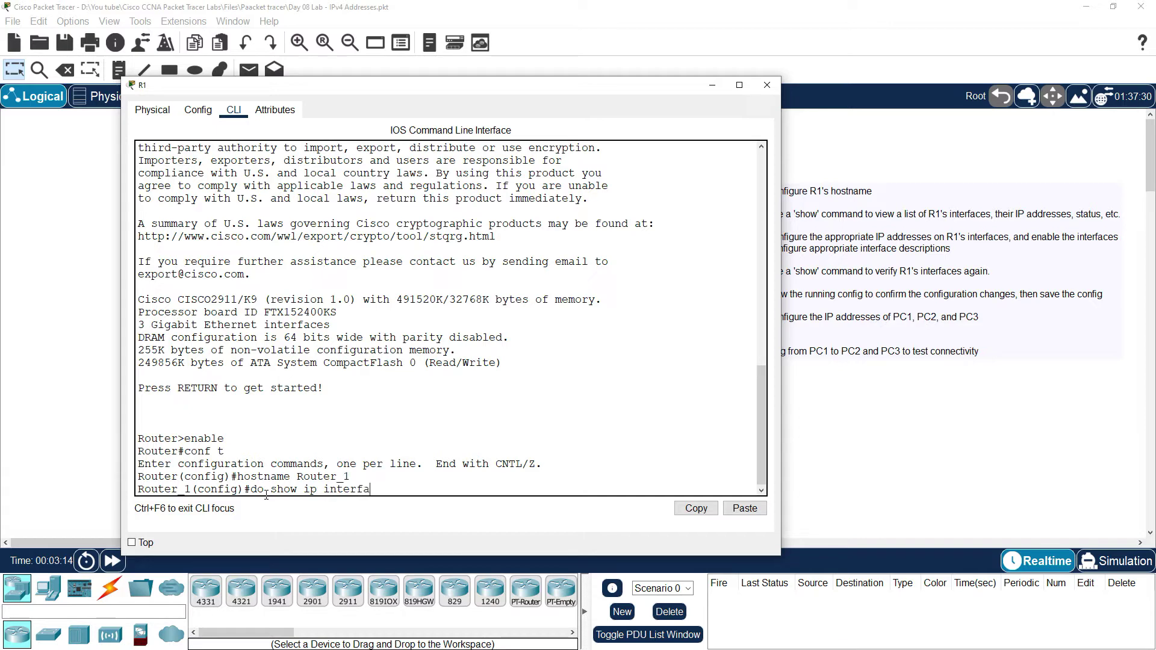
text(ce brief)
key(Return)
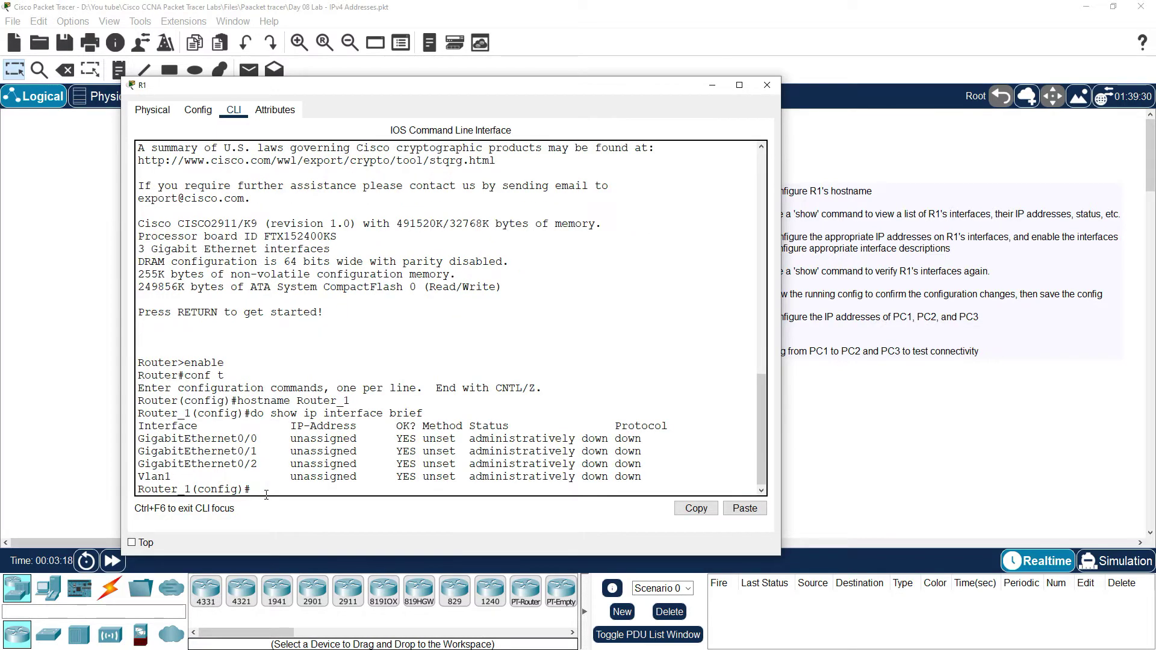
Compare the interface names in the brief listing with R1's ports in the topology.
drag(139, 425, 220, 426)
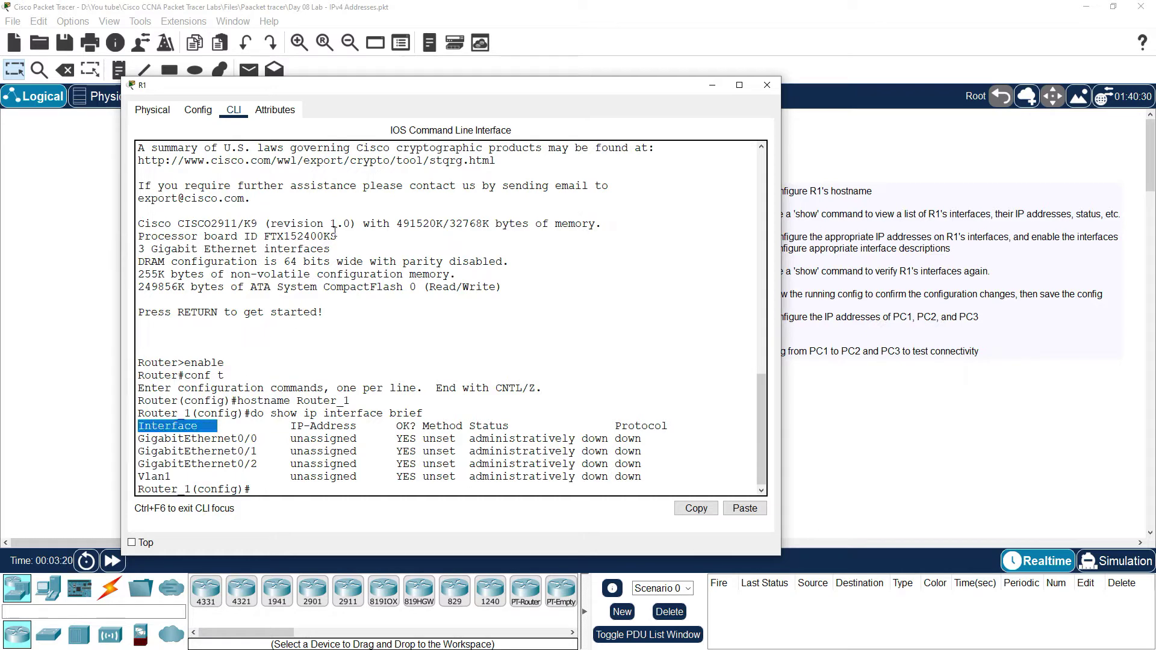
drag(461, 85, 527, 345)
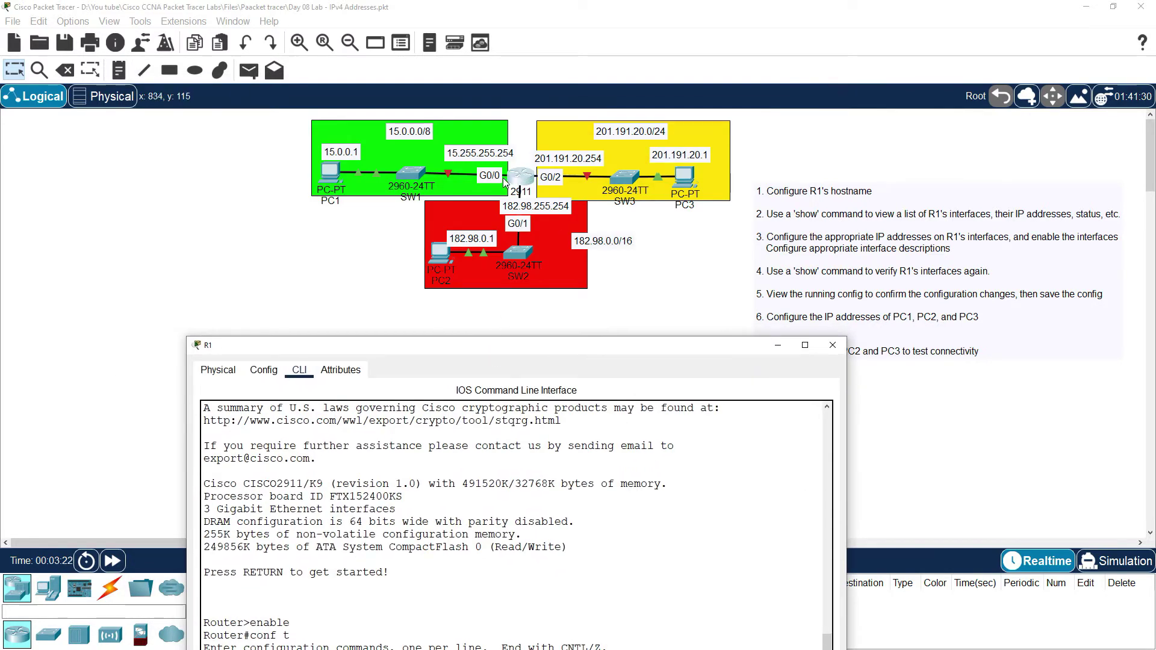
drag(561, 362, 554, 157)
click(240, 499)
mouse_move(198, 494)
mouse_down()
mouse_move(310, 495)
mouse_move(197, 507)
mouse_up()
drag(329, 519, 175, 532)
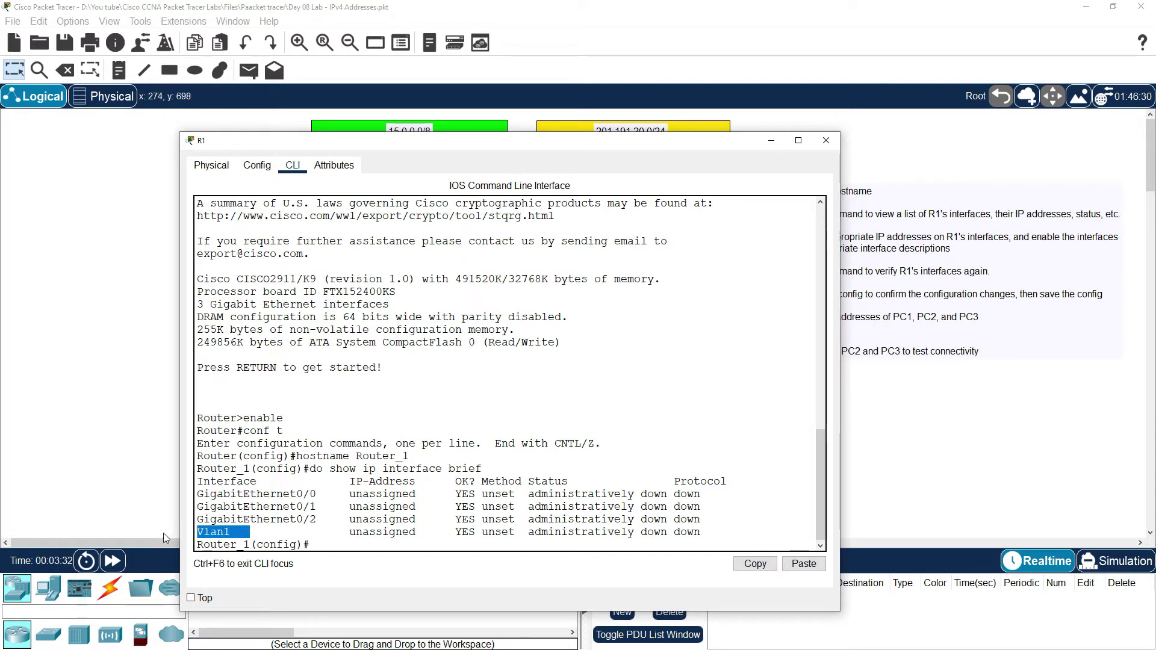
drag(198, 495, 735, 518)
click(737, 518)
drag(638, 143, 629, 327)
drag(616, 130, 616, 128)
Examine GigabitEthernet0/0's IP address, method, status and protocol entries, and compare them with the link indicators in the topology.
drag(326, 479, 395, 481)
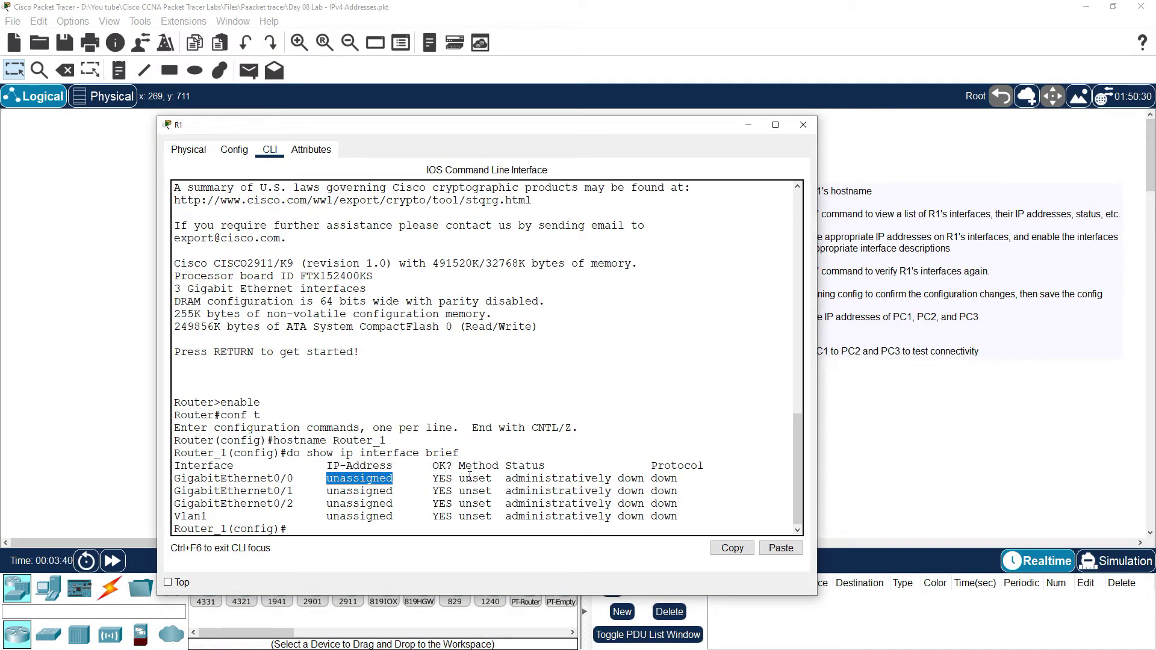
drag(459, 478, 493, 480)
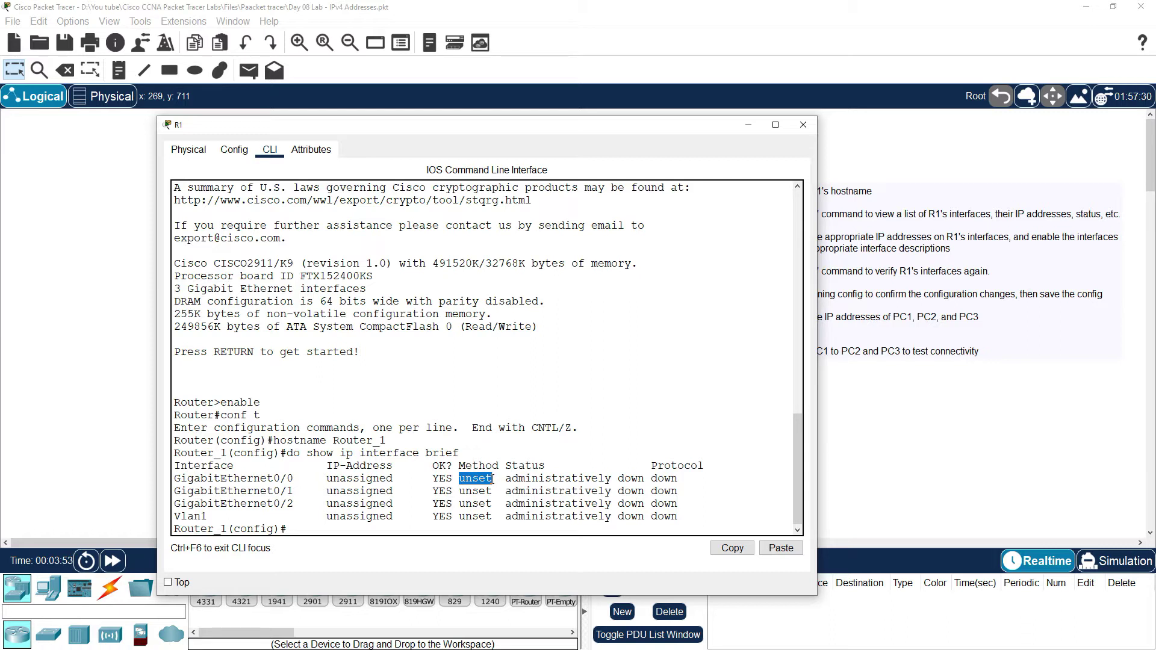
click(506, 479)
drag(507, 479, 685, 479)
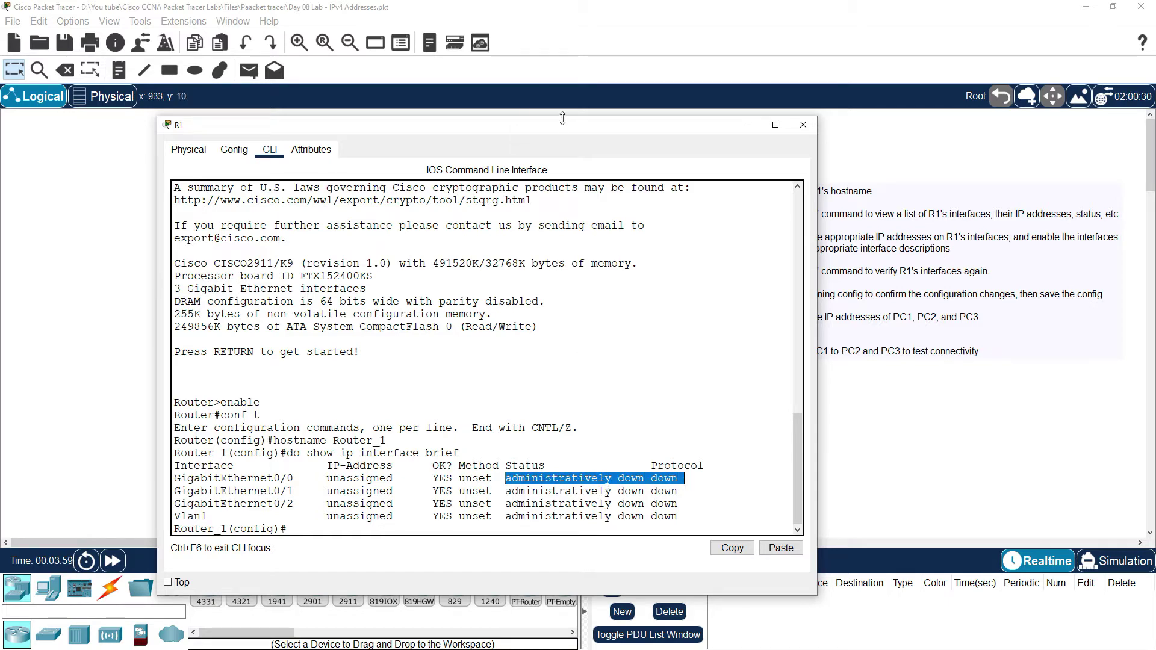
drag(565, 127, 598, 281)
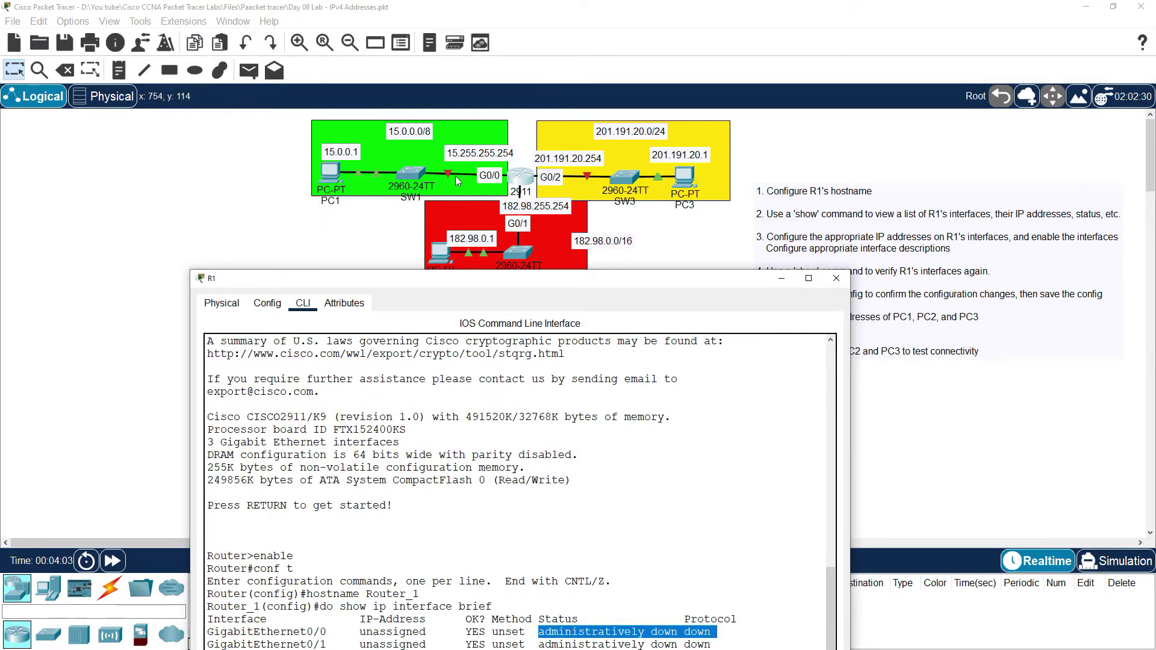
drag(702, 630, 679, 619)
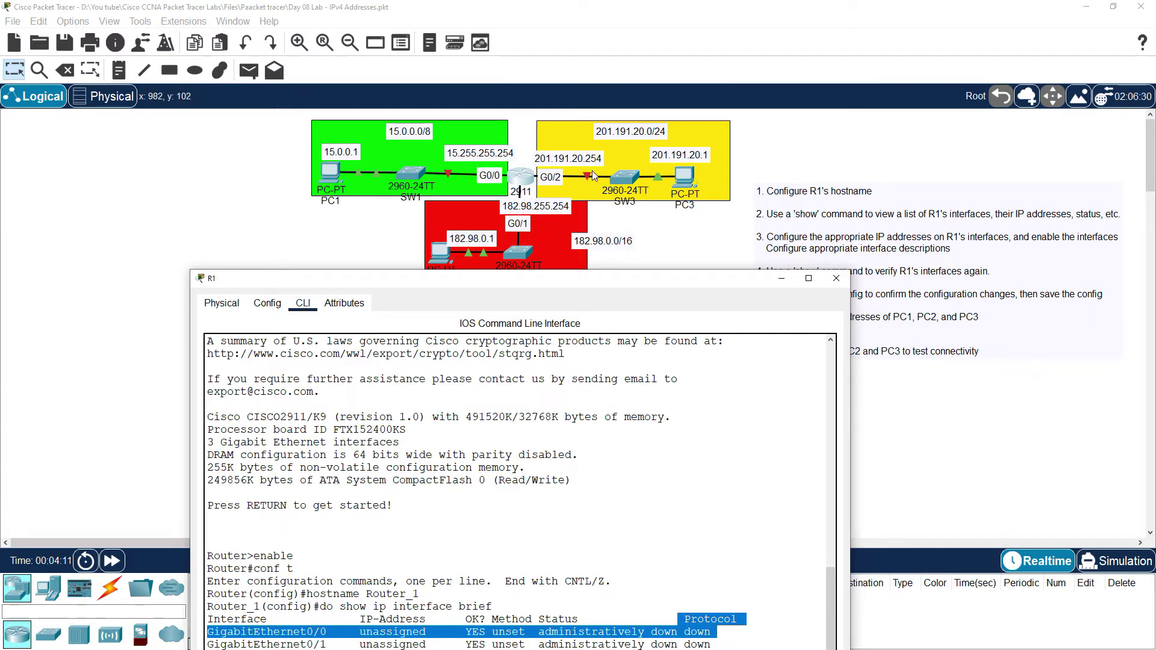
drag(667, 288, 669, 195)
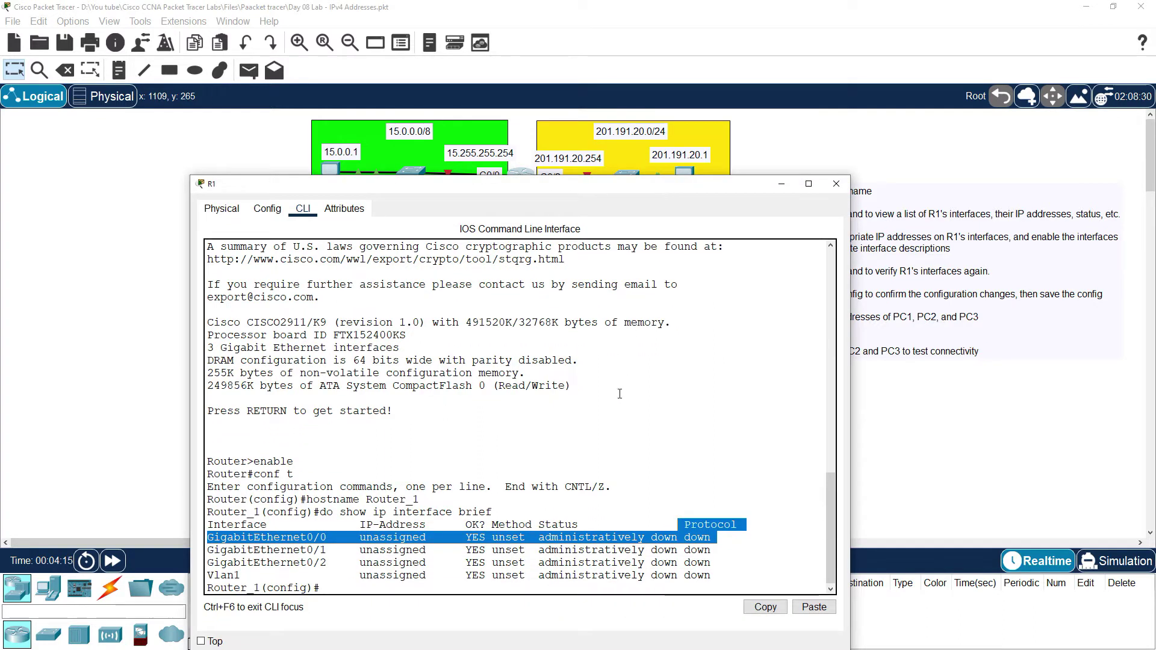
Start an interface command at the configuration prompt and list the available interface types with ? help.
scroll(622, 382, down, 1)
click(357, 587)
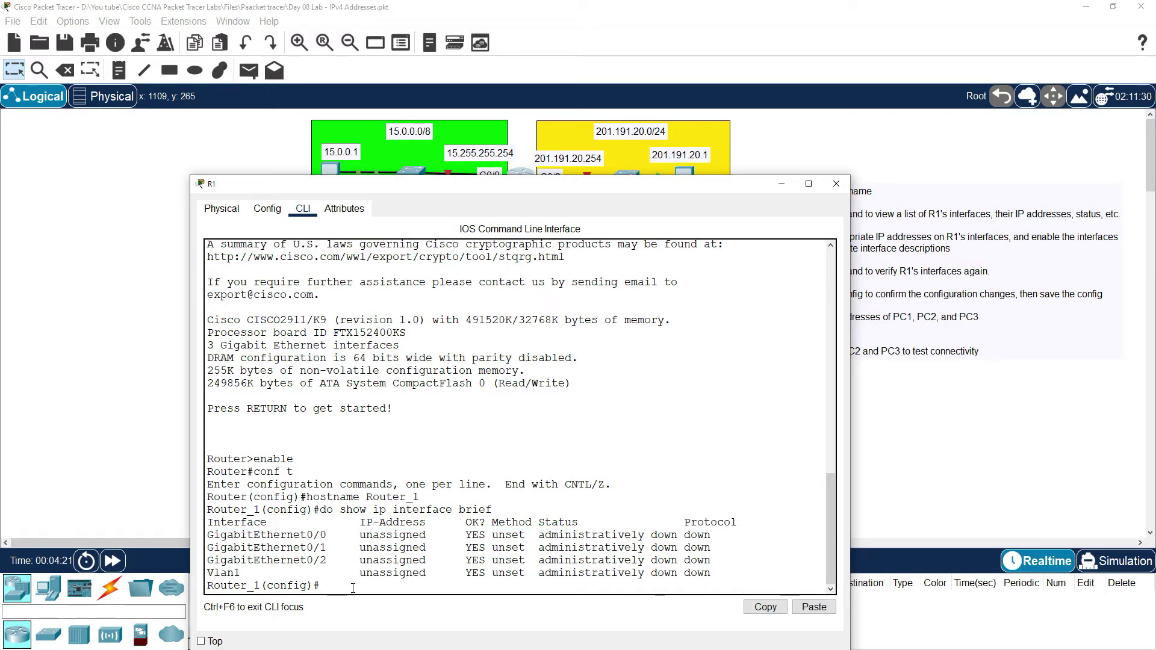
text(inter)
key(Tab)
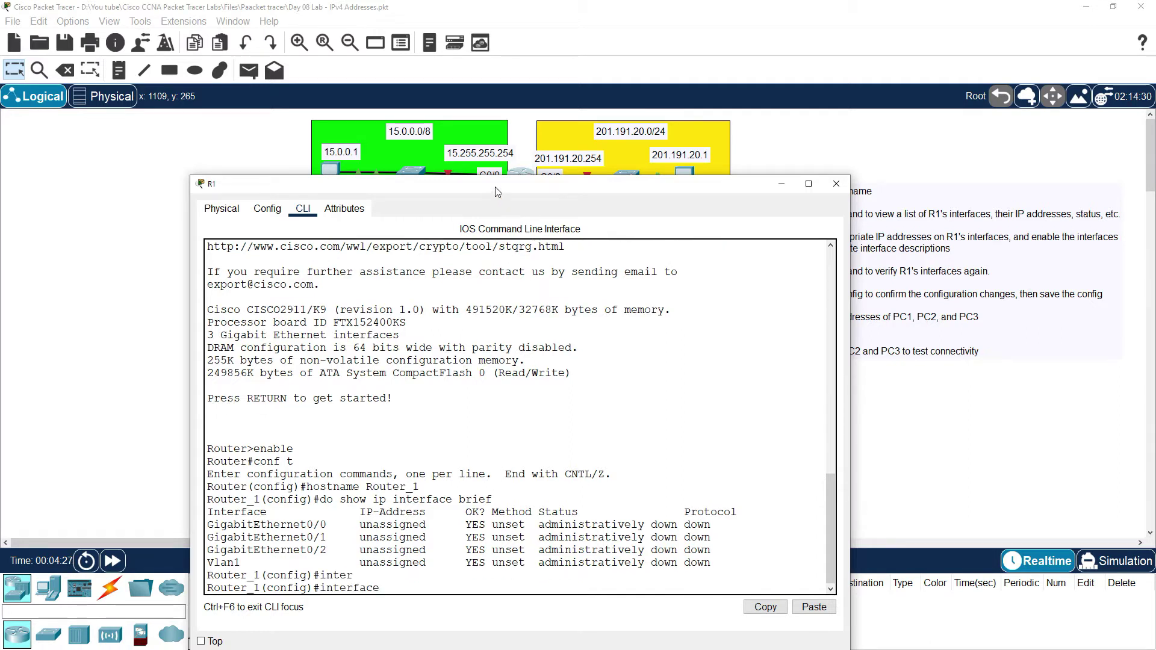
drag(497, 186, 443, 92)
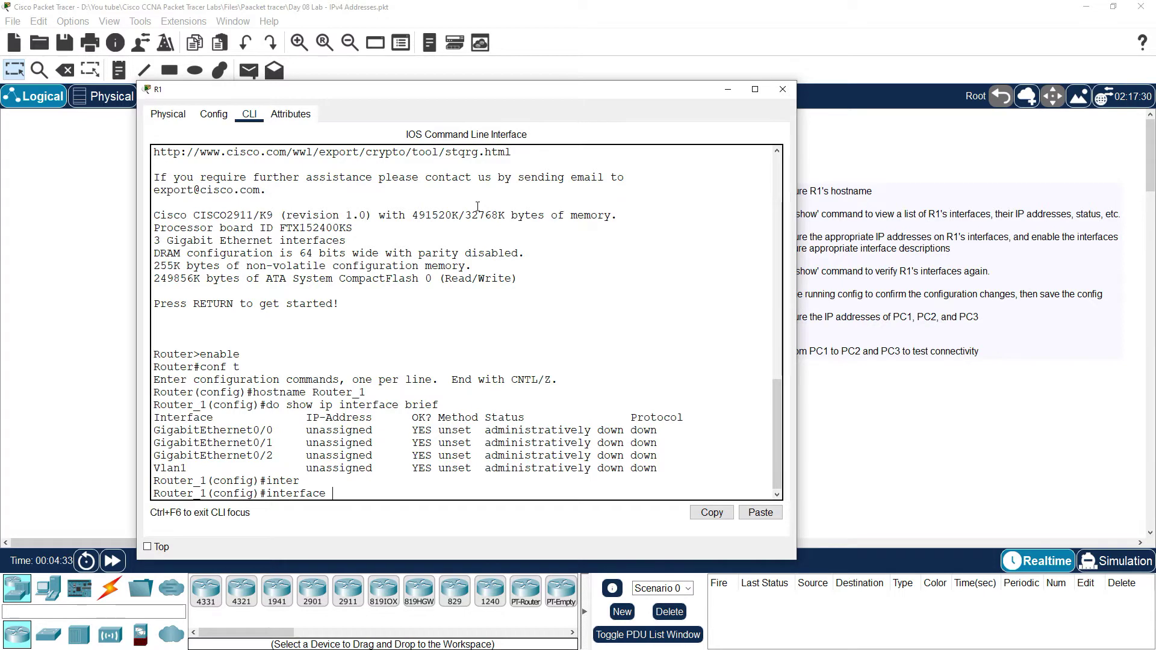
text(?)
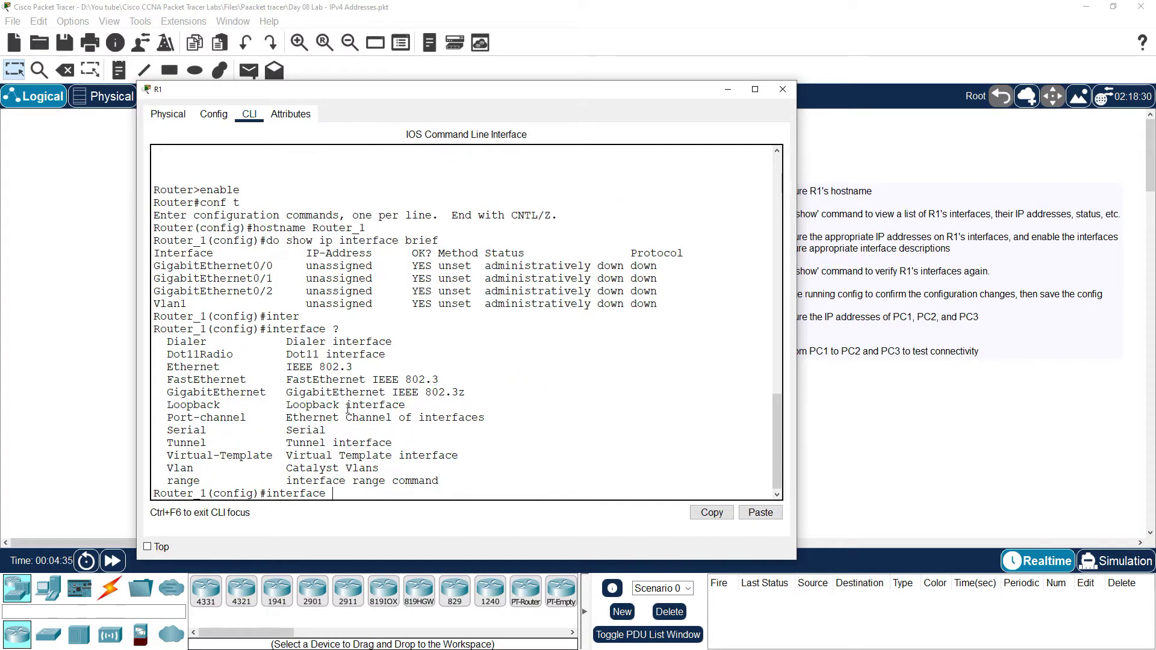
scroll(421, 271, up, 4)
scroll(456, 170, down, 4)
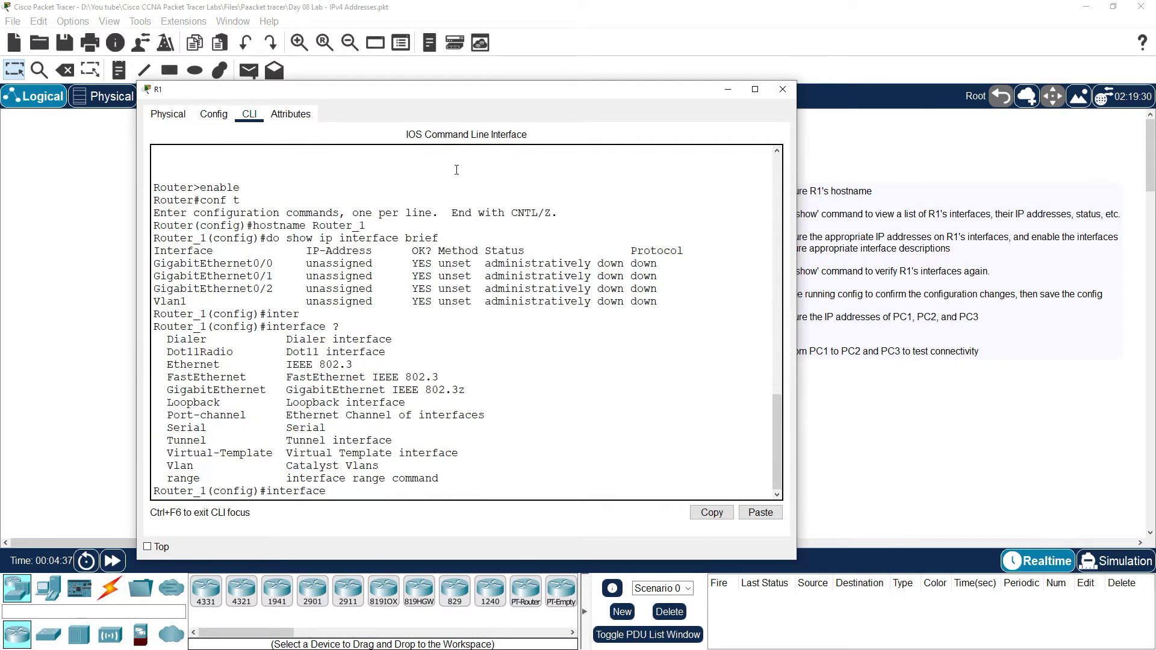
Check R1's port label toward SW1 and enter interface configuration mode for G0/0.
drag(474, 96, 528, 223)
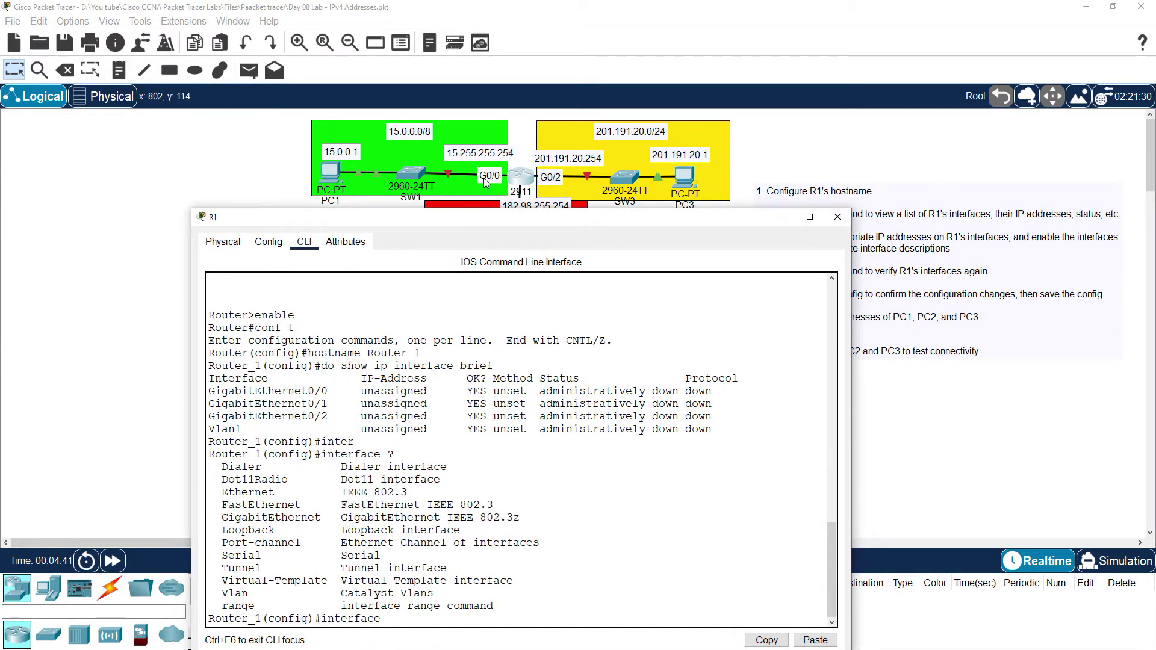
drag(528, 217, 532, 118)
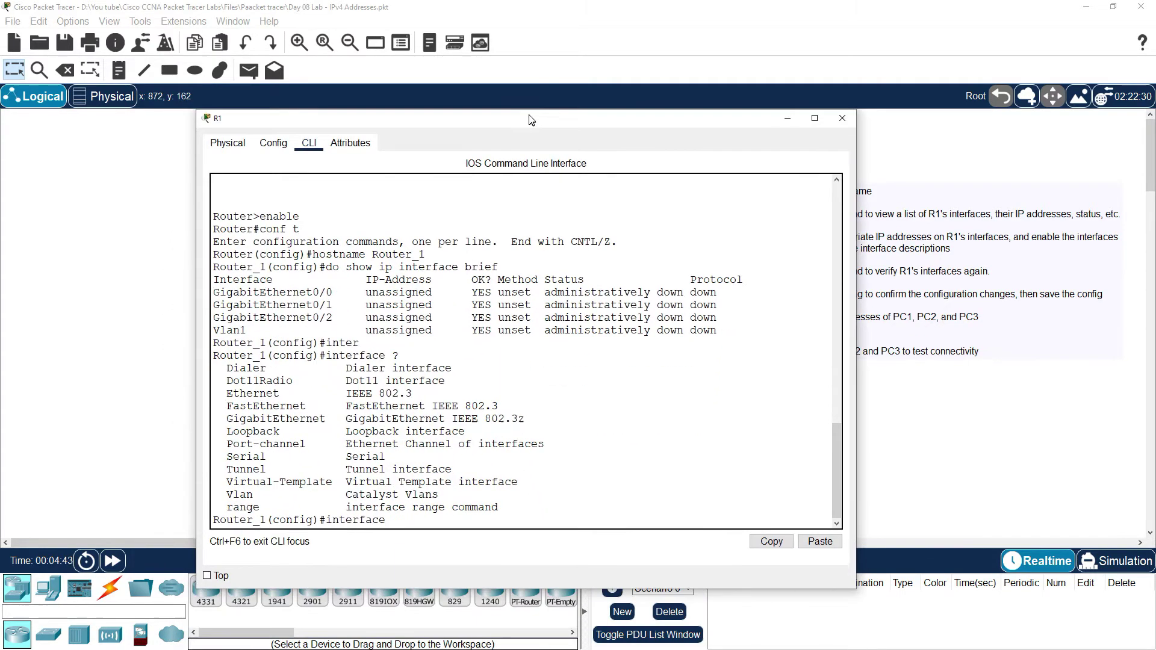
text(G)
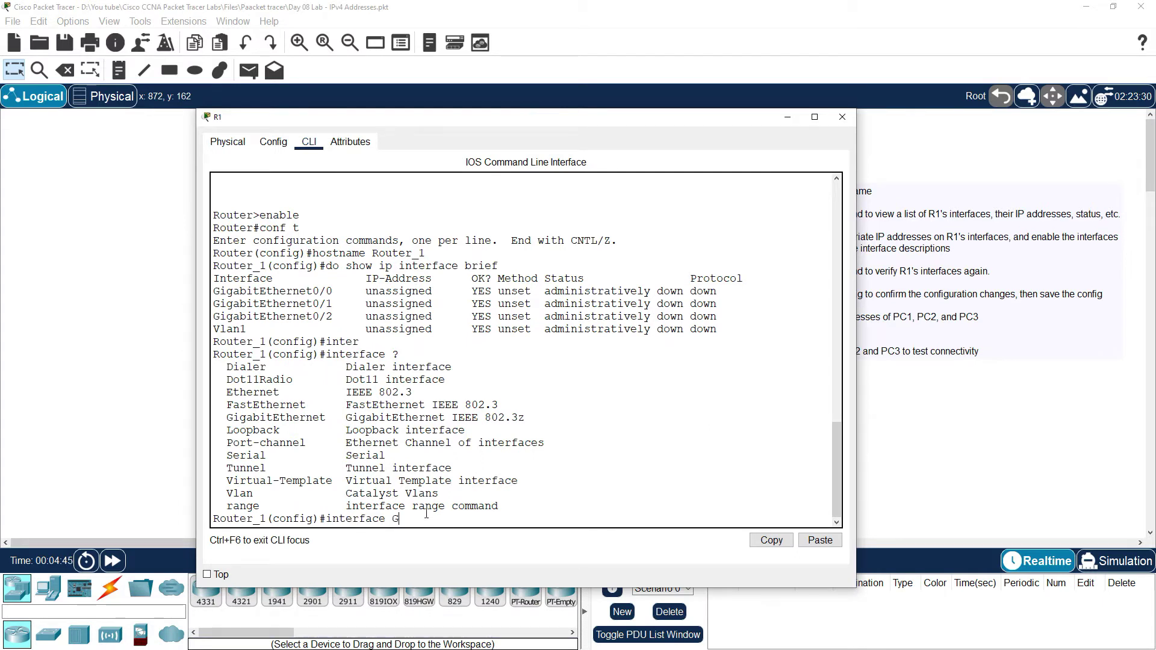
text(0/0)
key(Return)
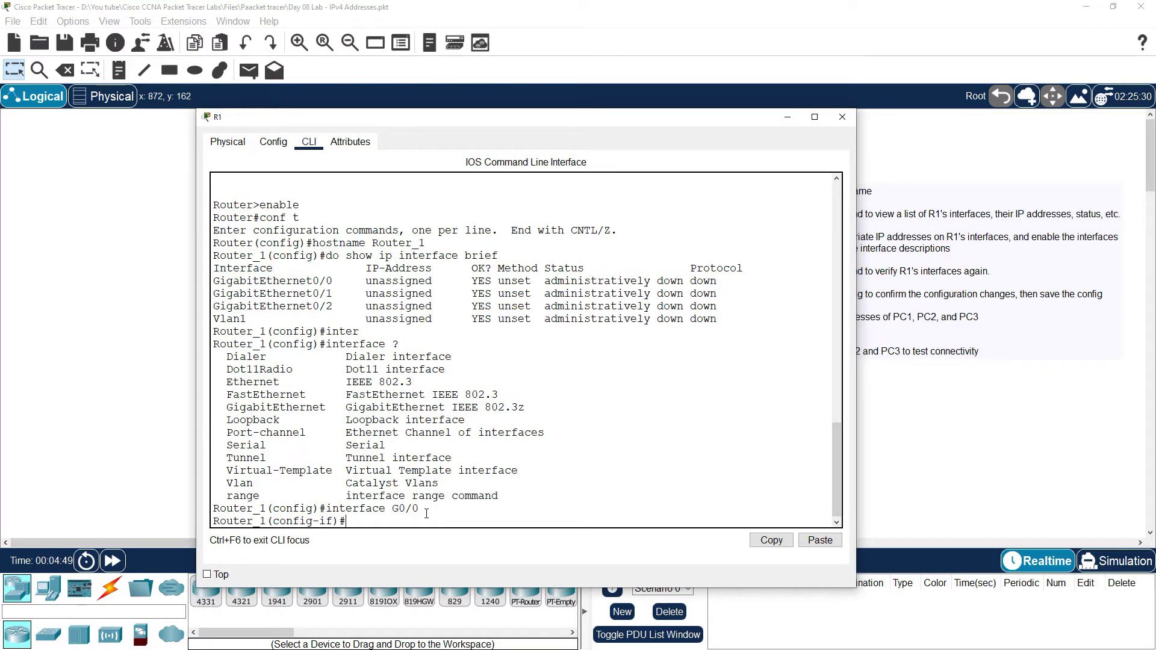
Assign IP address 15.255.255.254 with subnet mask 255.0.0.0 to R1's G0/0, consulting the address labels in the topology.
drag(527, 120, 543, 336)
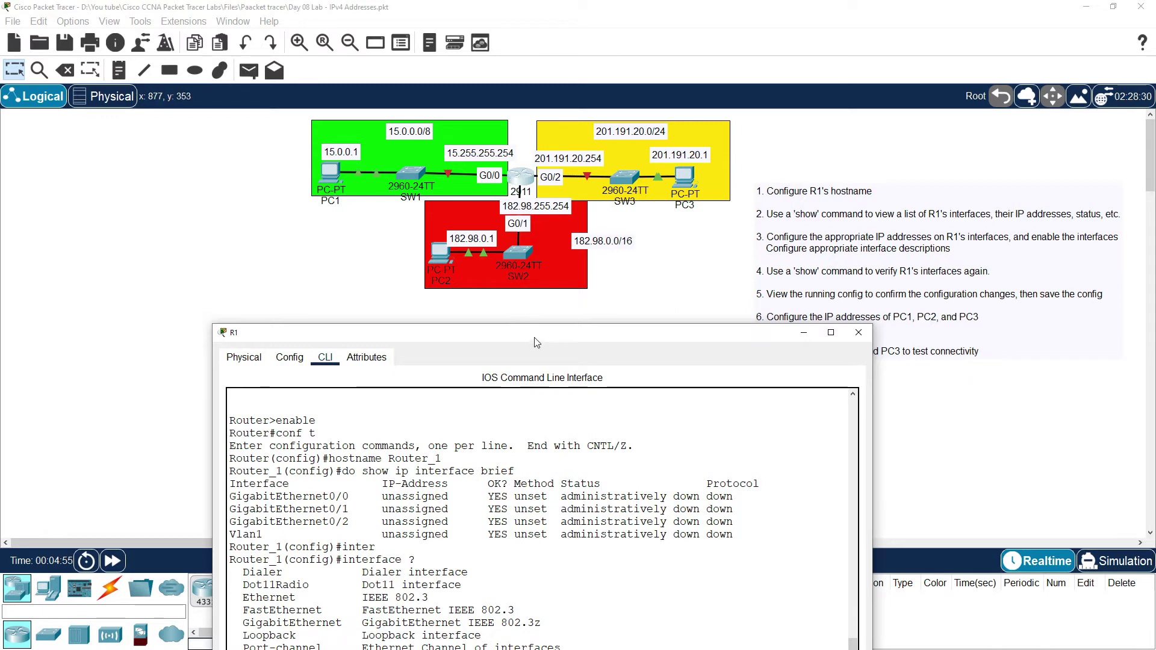
drag(537, 332, 538, 153)
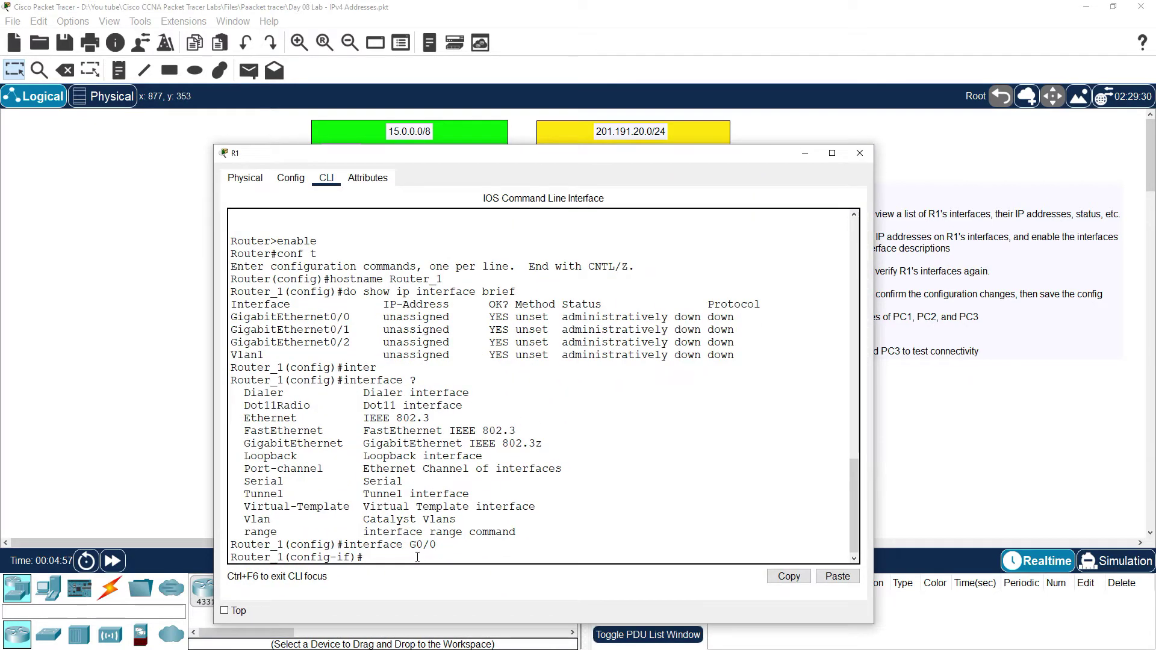
text(ip address)
drag(574, 159, 574, 208)
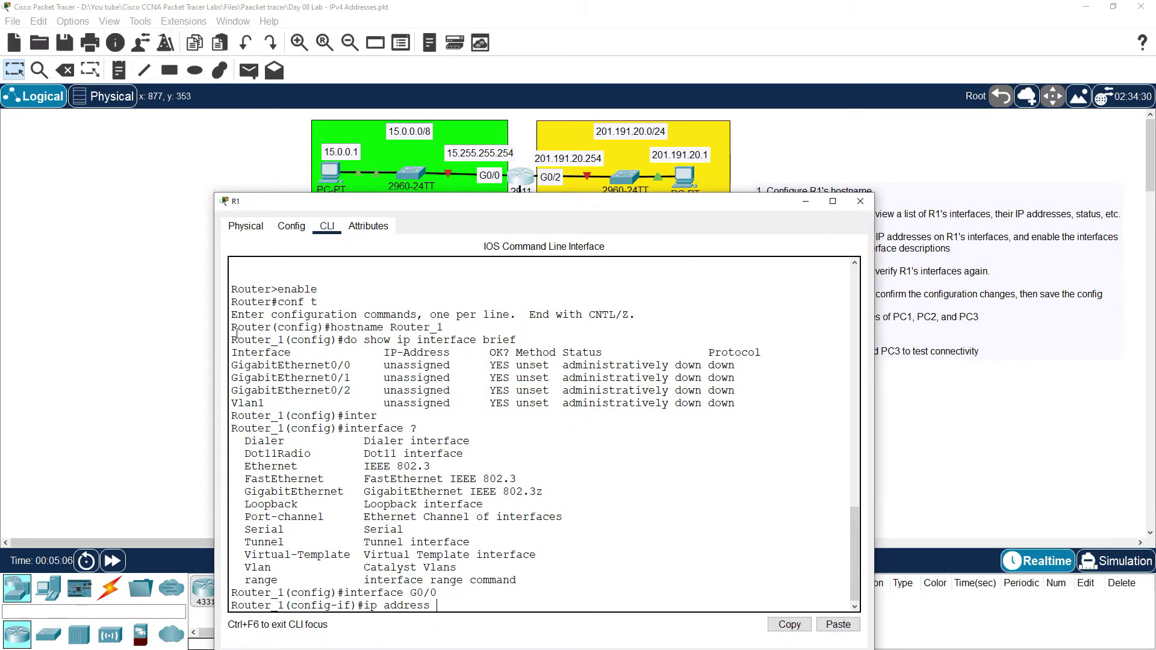
drag(214, 335, 311, 334)
drag(539, 214, 792, 107)
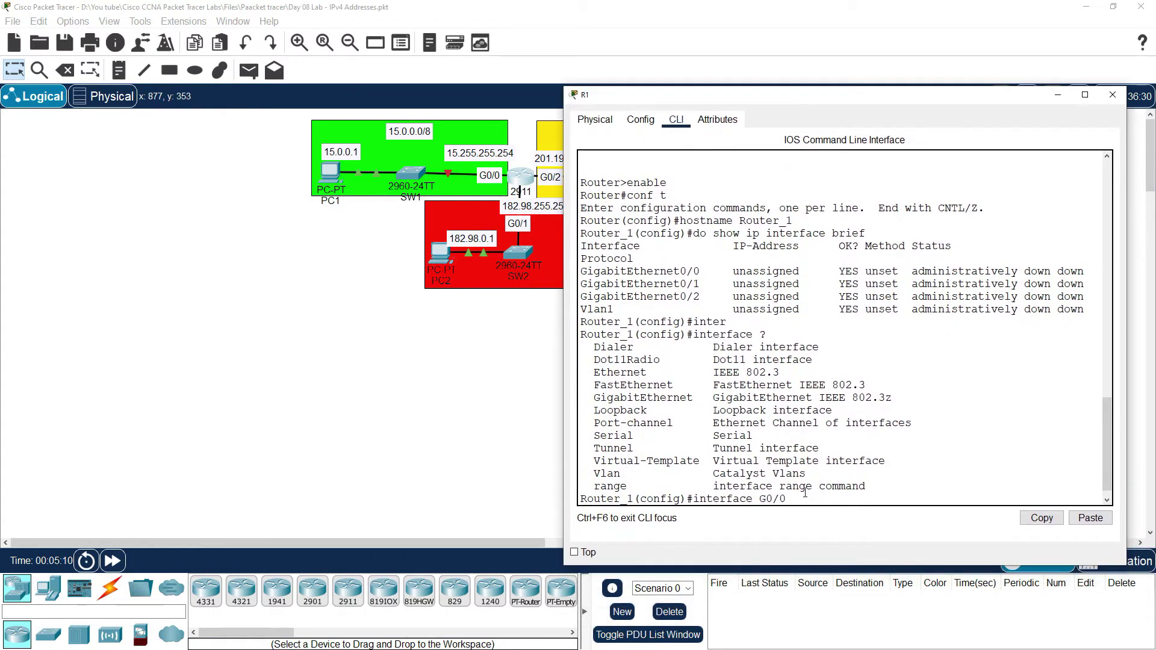
key(Return)
text(ip address  15.2)
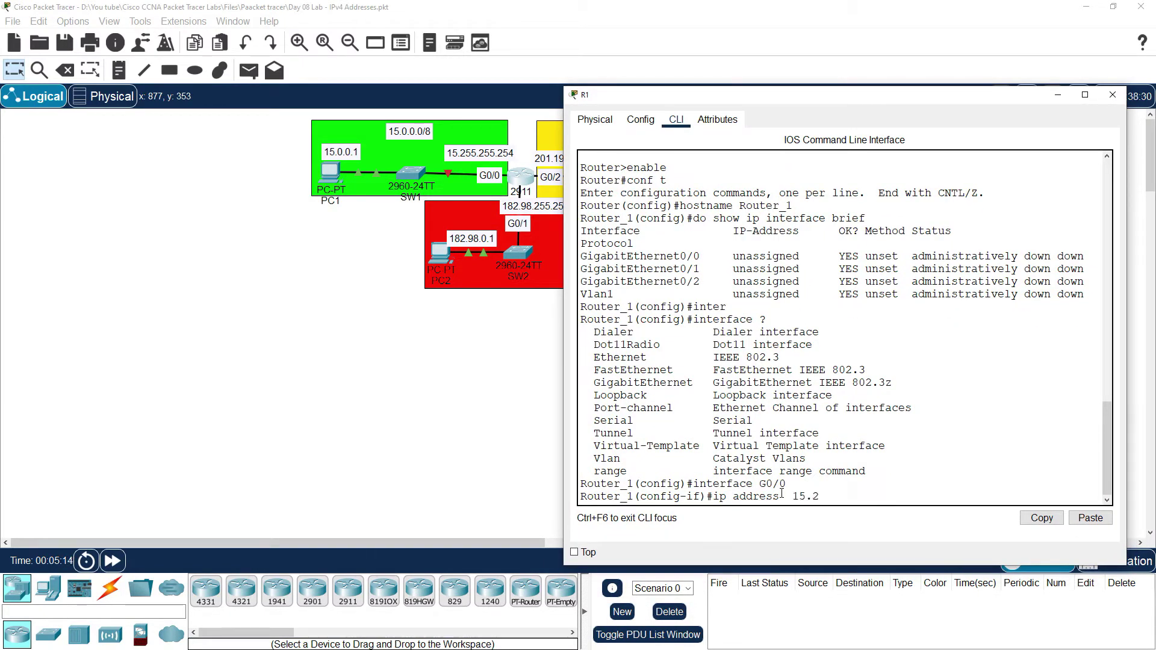
text(55.255.254)
drag(886, 495, 864, 496)
click(897, 496)
text(255.0.0.0)
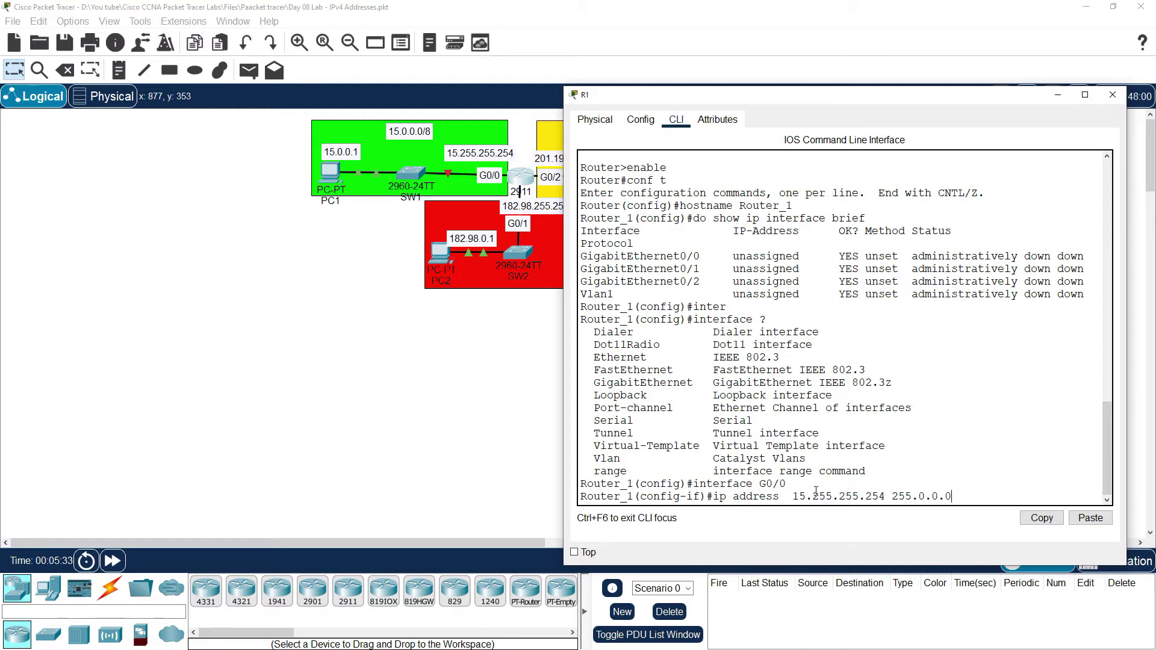
key(Return)
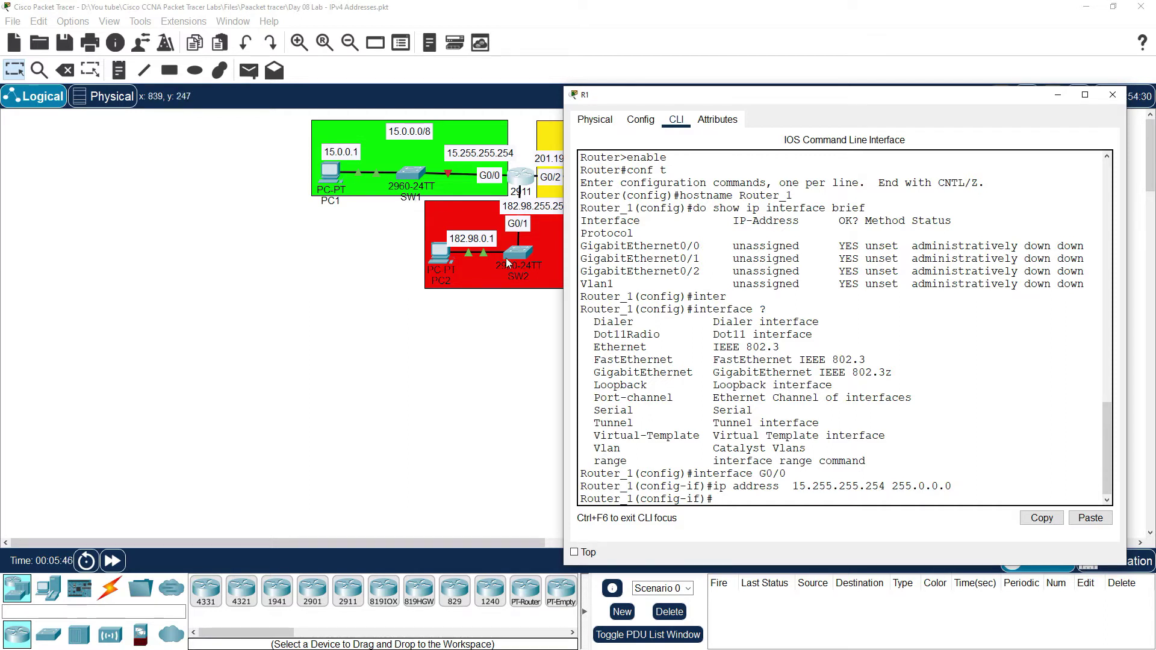
Give interface G0/0 the description "# To SW1 #".
text(descri)
key(Tab)
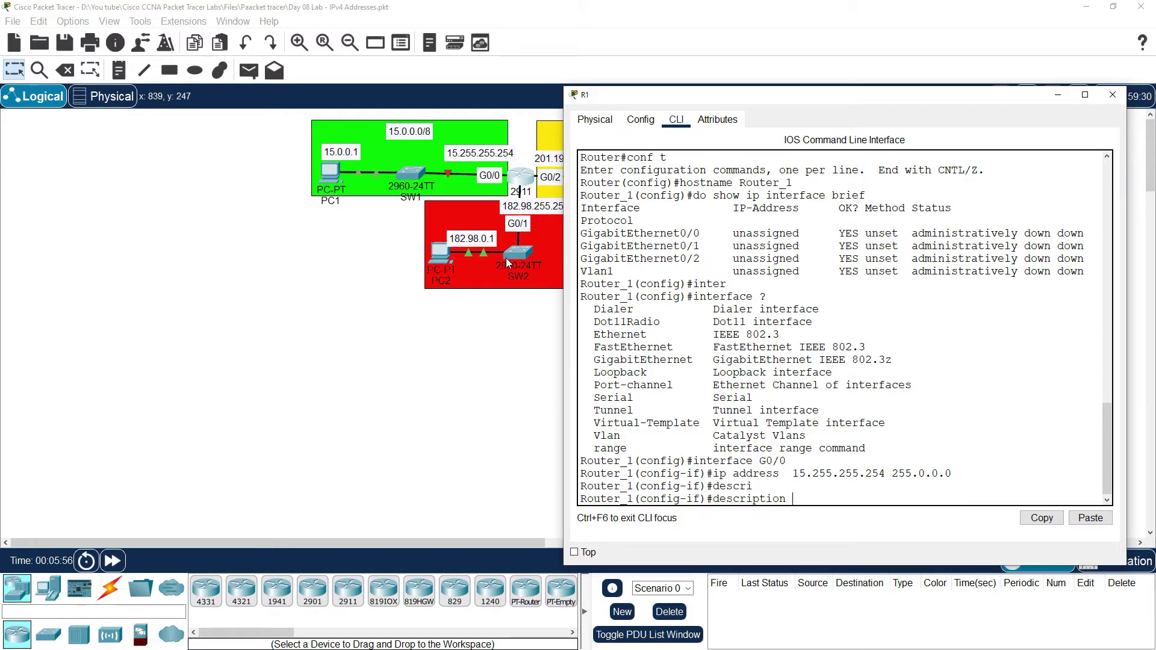
text(# To SW1 #)
drag(801, 499, 792, 498)
click(797, 499)
drag(863, 499, 853, 499)
click(862, 498)
key(Return)
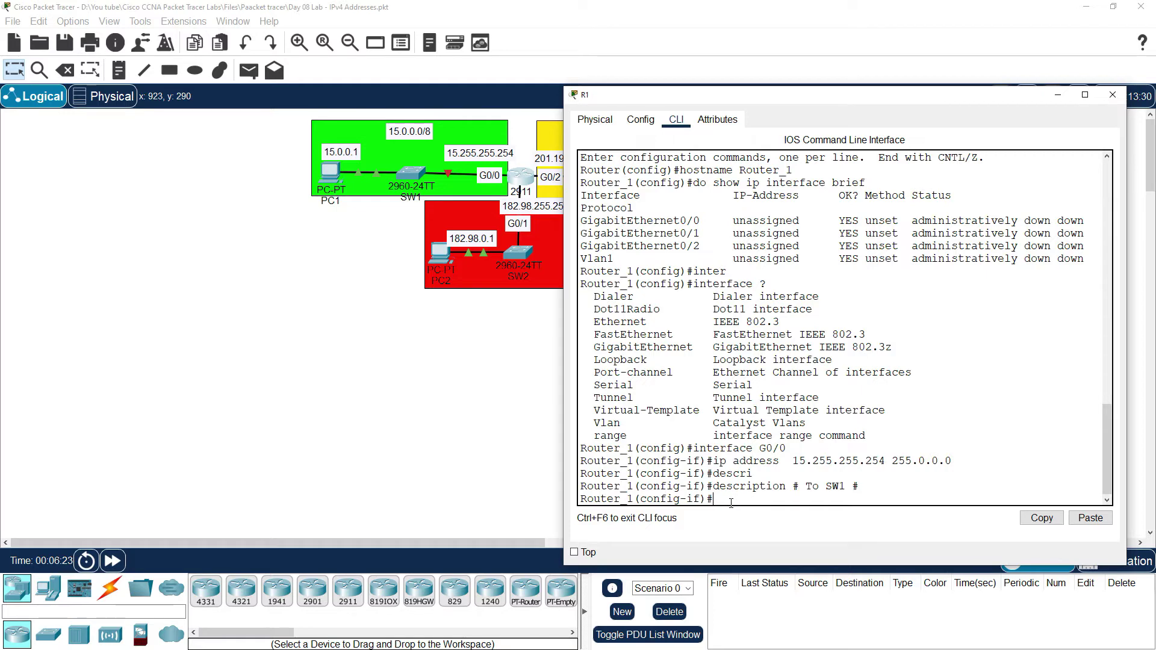
Enable interface G0/0 with no shutdown and return to the interface configuration prompt.
text(no shut)
key(Tab)
key(Return)
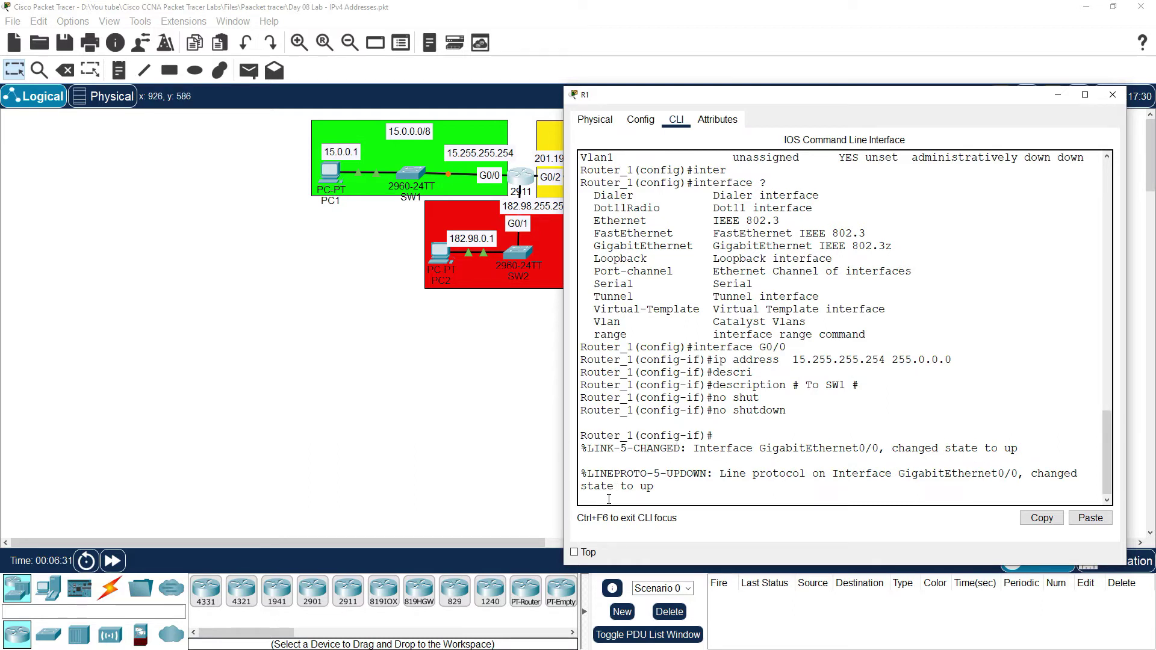
key(Return)
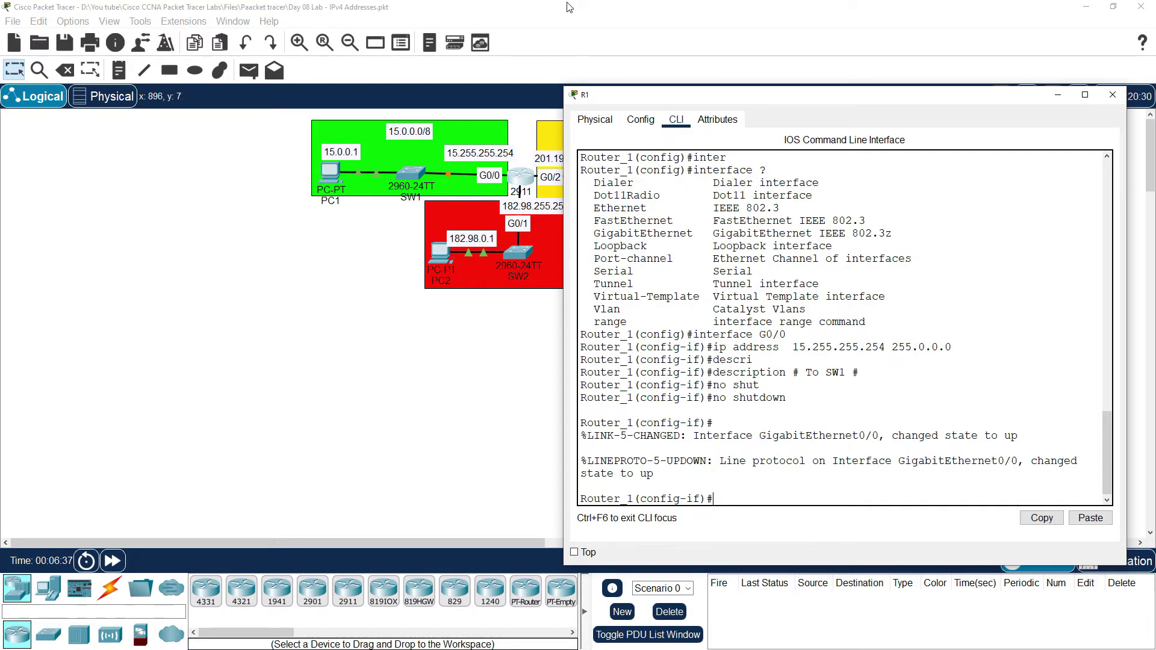
Fast-forward the simulation time for the link between R1 and SW1, and reopen R1's command line.
click(453, 174)
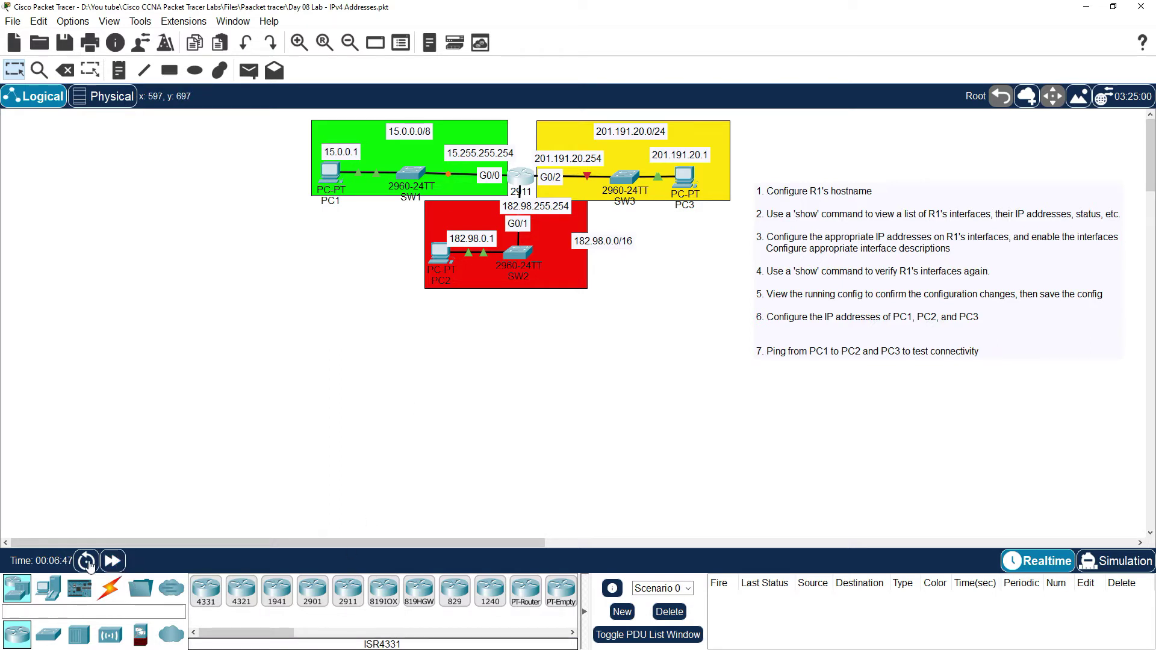
click(115, 562)
click(521, 176)
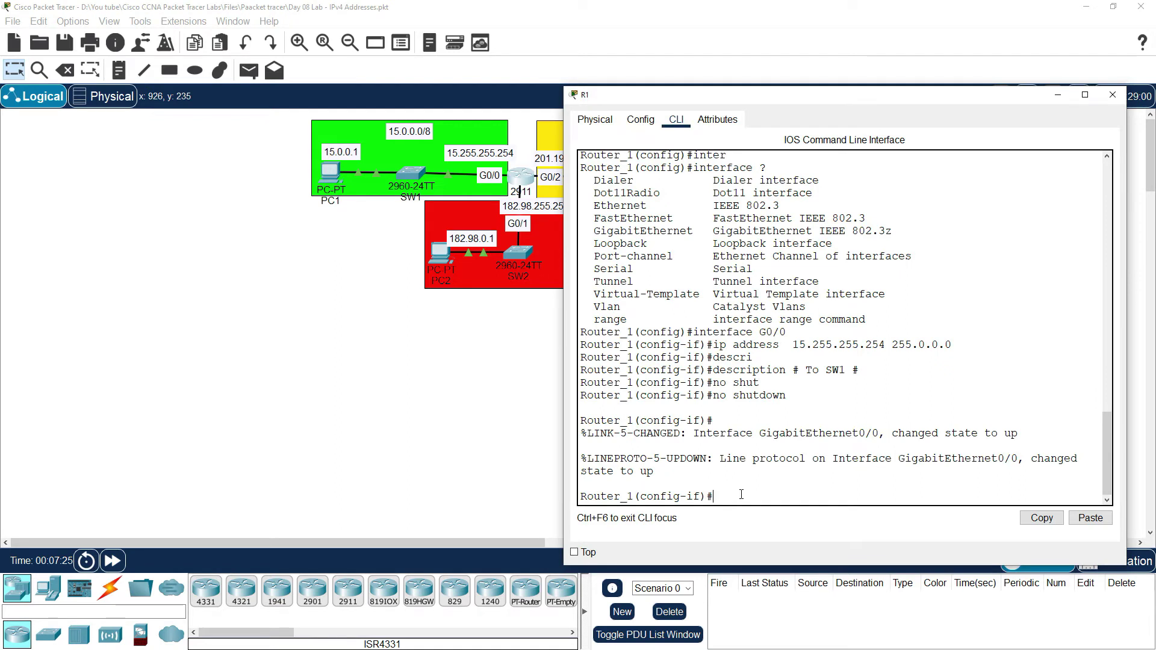
Enter interface configuration mode for G0/2 and assign it IP address 201.191.20.254 with subnet mask 255.255.255.0.
text(inter)
key(Tab)
text(face)
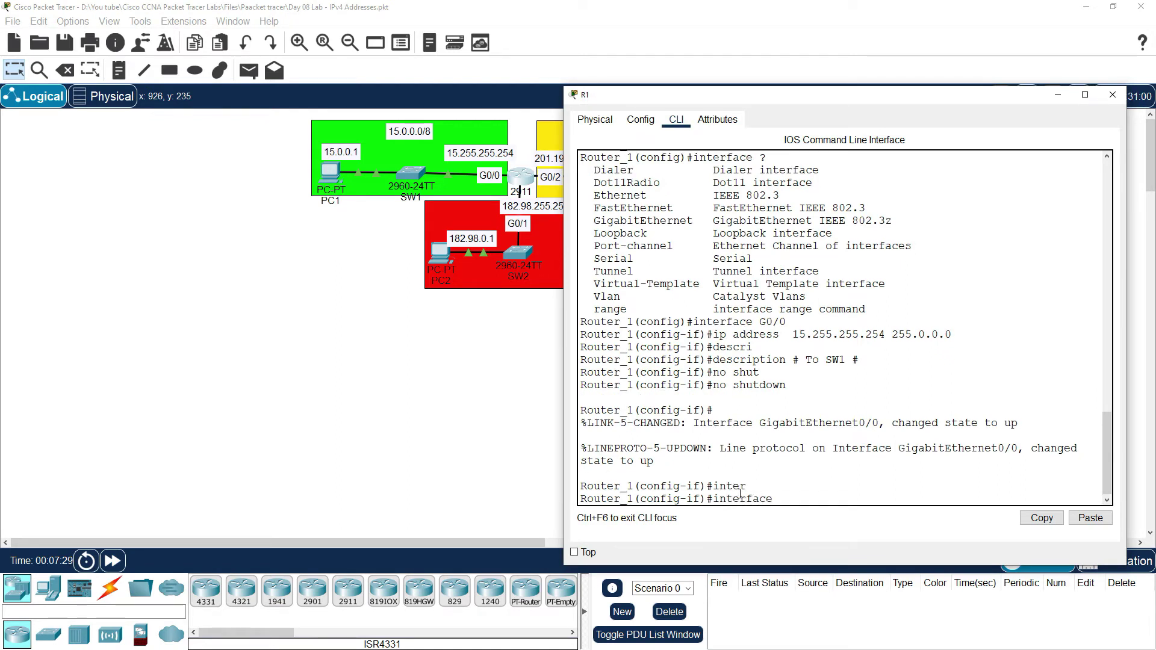
drag(843, 97, 240, 122)
text(G0/2)
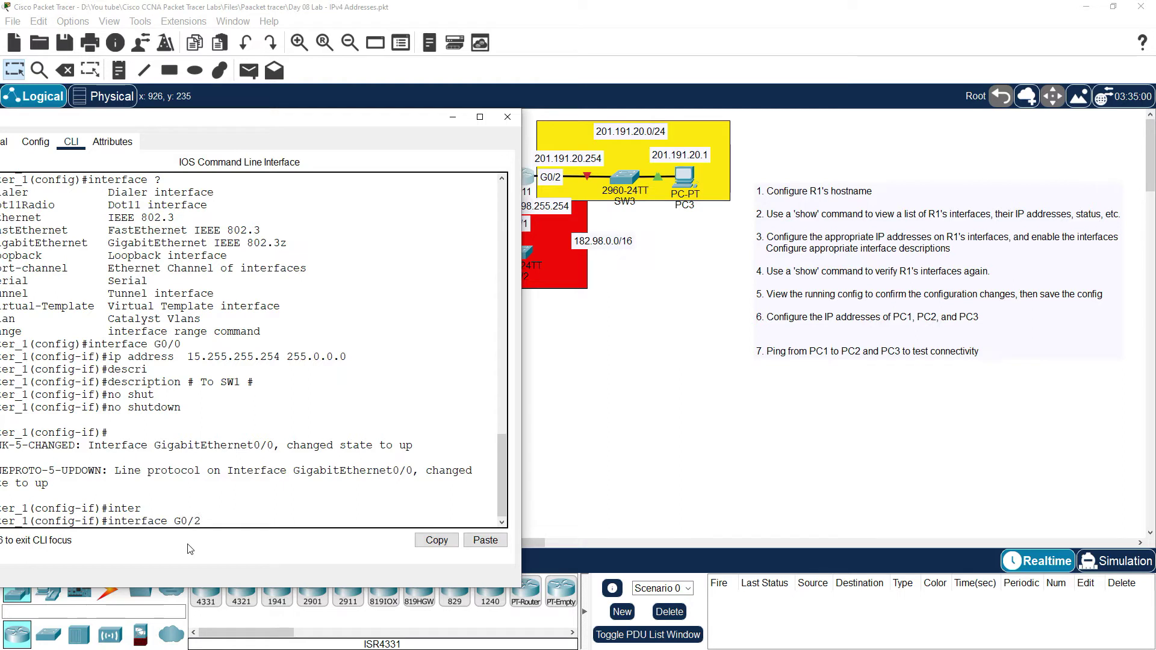
key(Return)
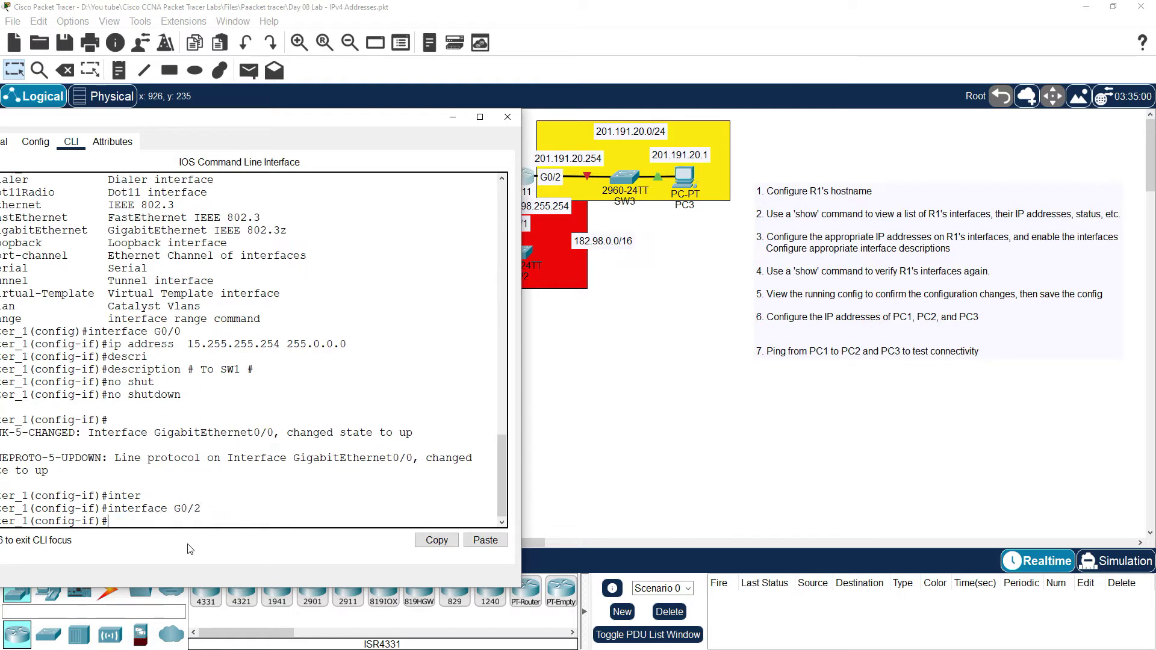
text(ip address)
text(201.191.2)
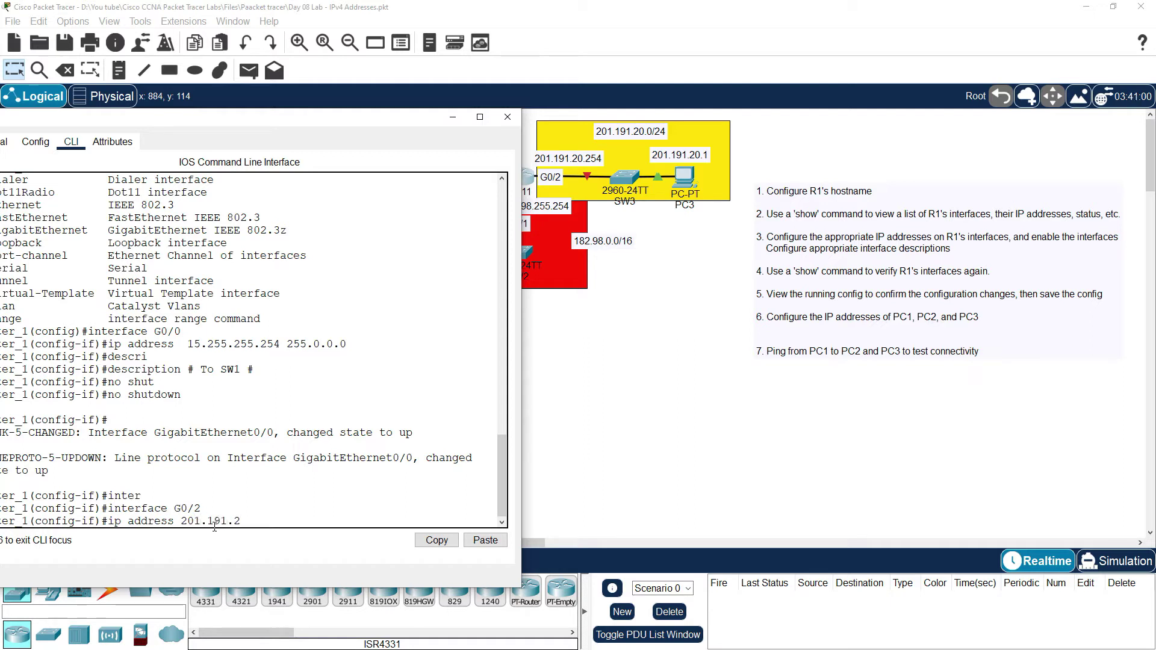
text(0.254)
text(255.255.255.0)
key(Return)
Describe interface G0/2 as "# To SW3 #" and enable it with no shut.
text(desc)
key(Tab)
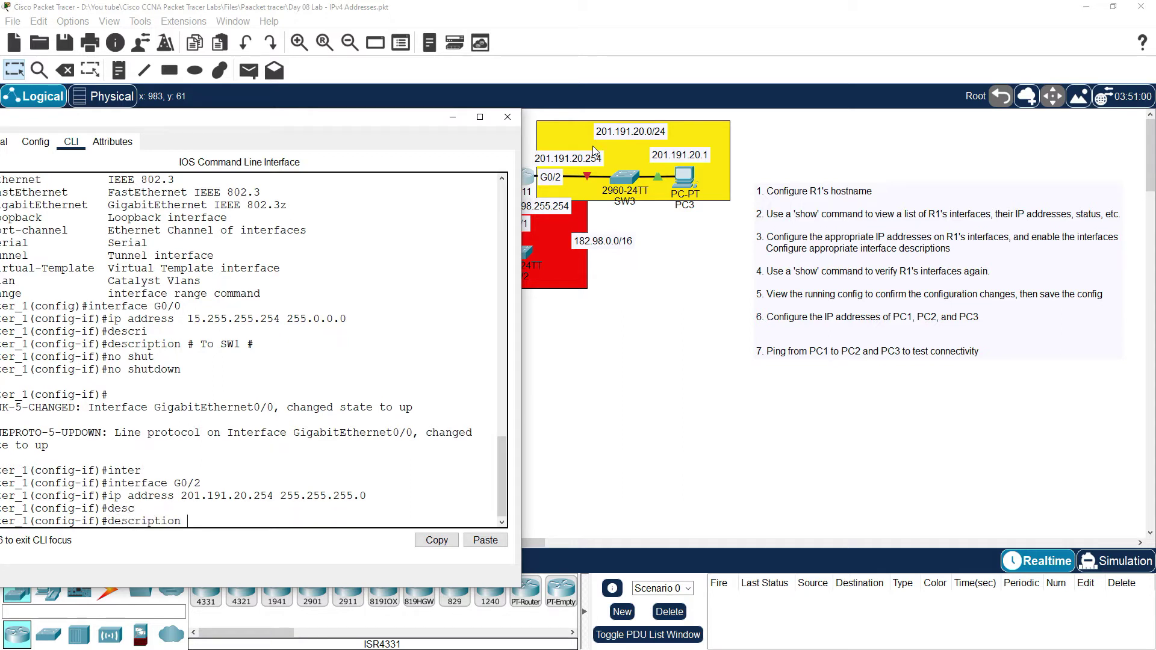
text(# To SW3 #)
key(Return)
text(no shut)
key(Return)
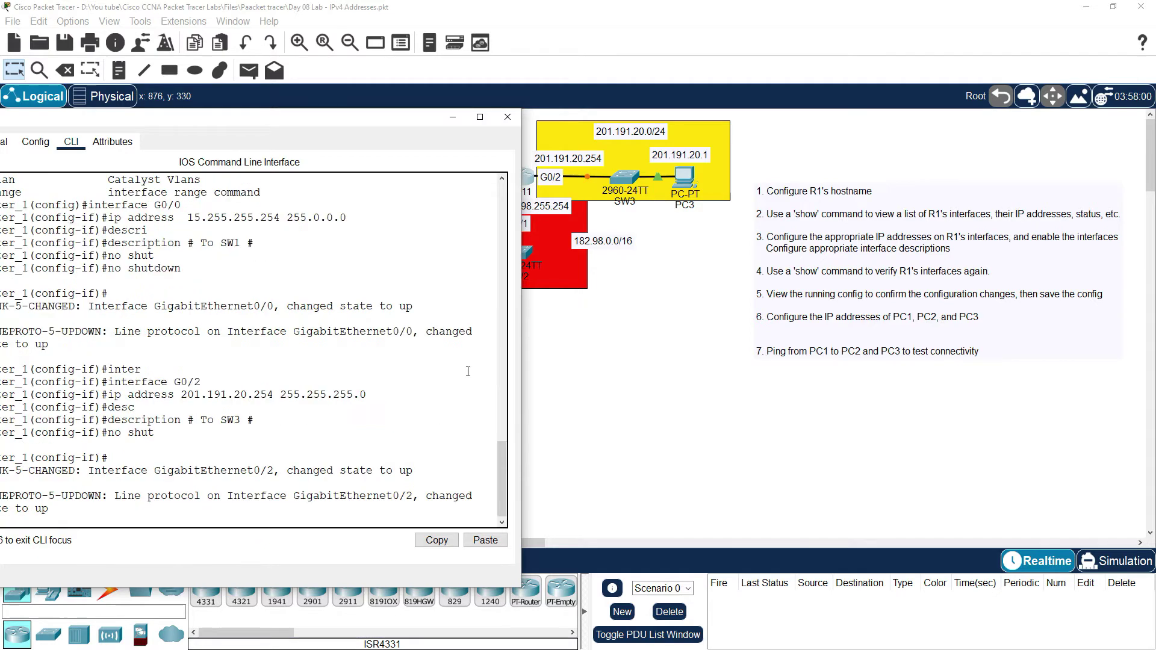
Fast-forward the simulation time for the R1–SW3 link and reopen R1's command line beside the topology.
click(589, 179)
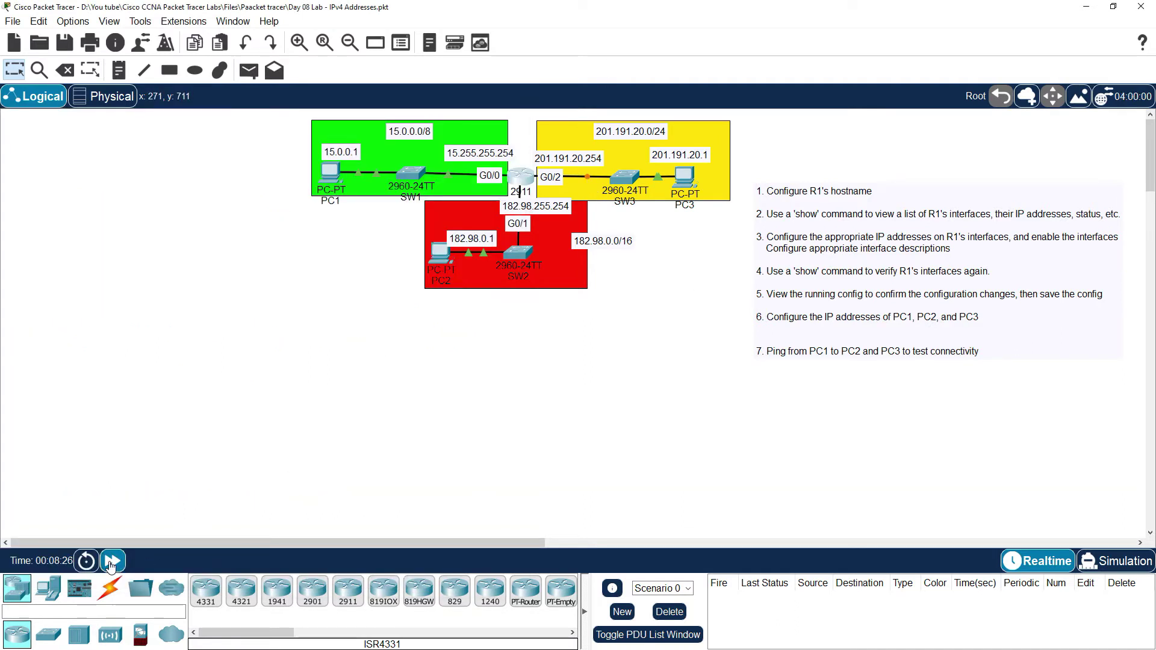
click(524, 179)
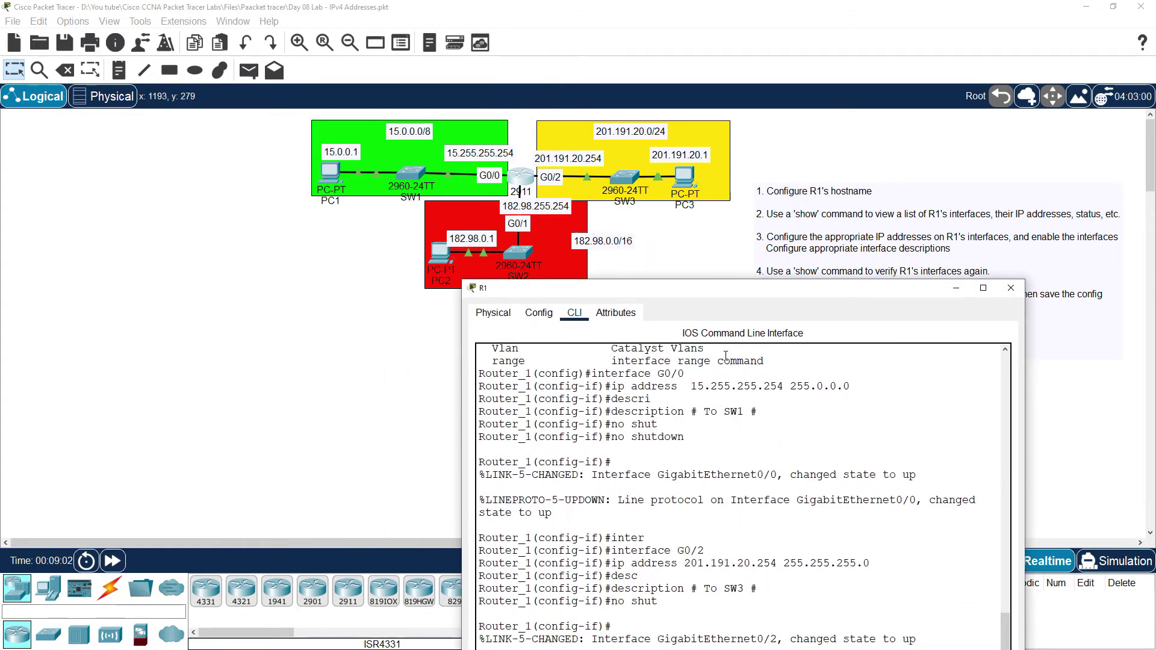
drag(746, 289, 861, 97)
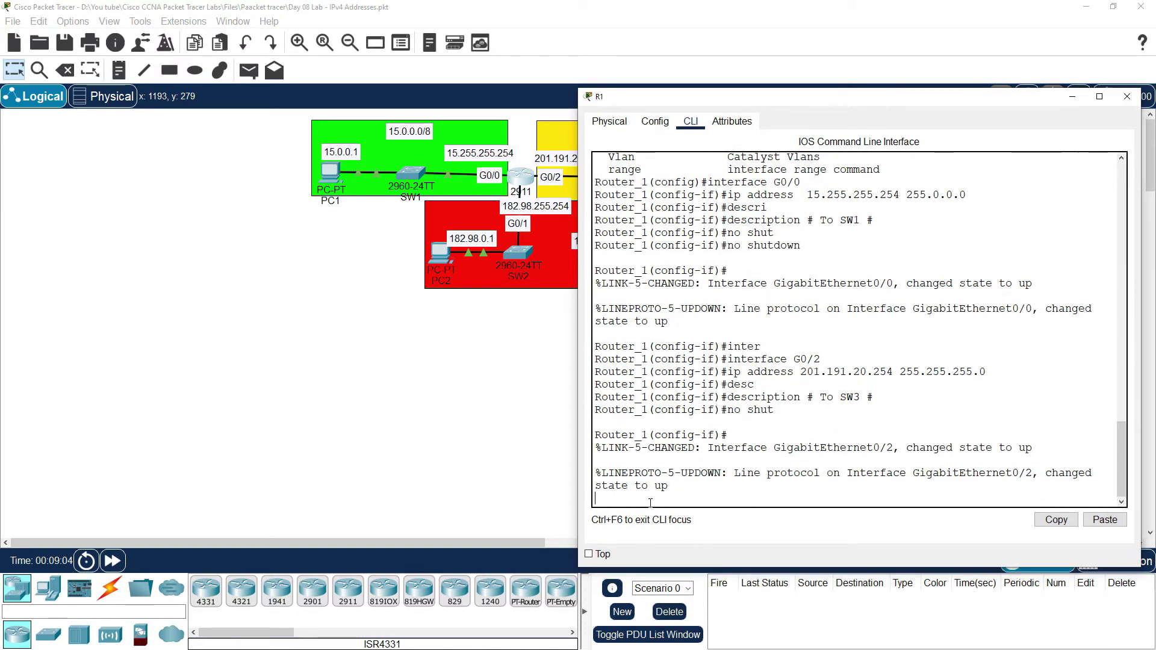
text(\)
key(Return)
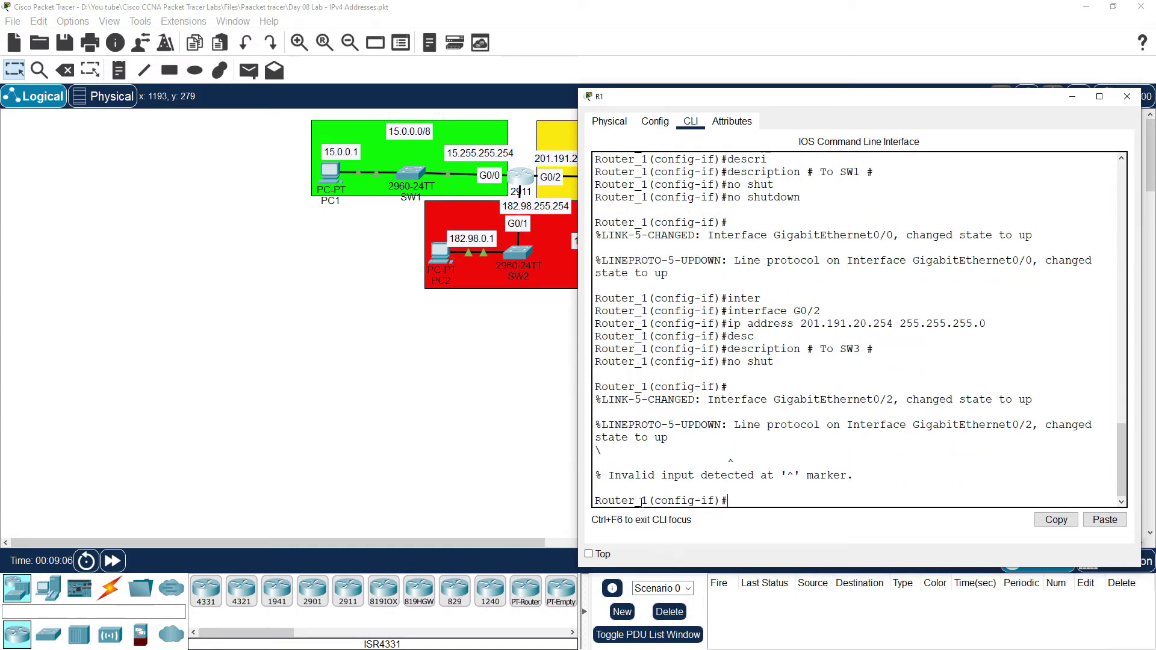
Enter interface configuration mode for G0/1, R1's port toward SW2.
text(interface)
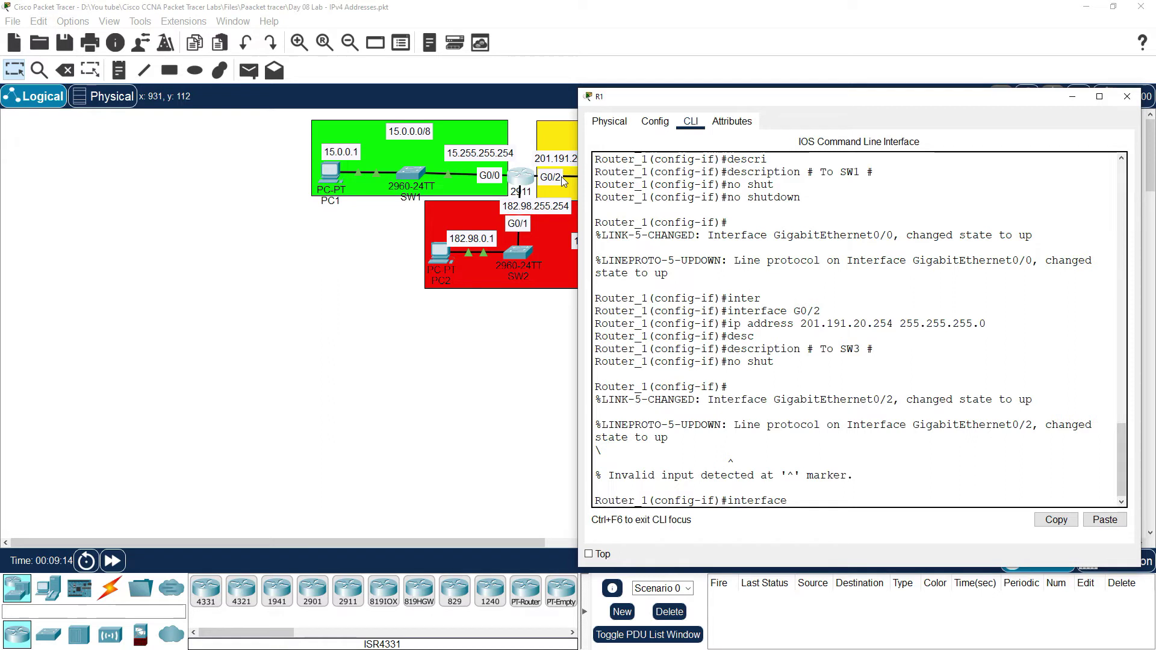
text(G0/1)
key(Return)
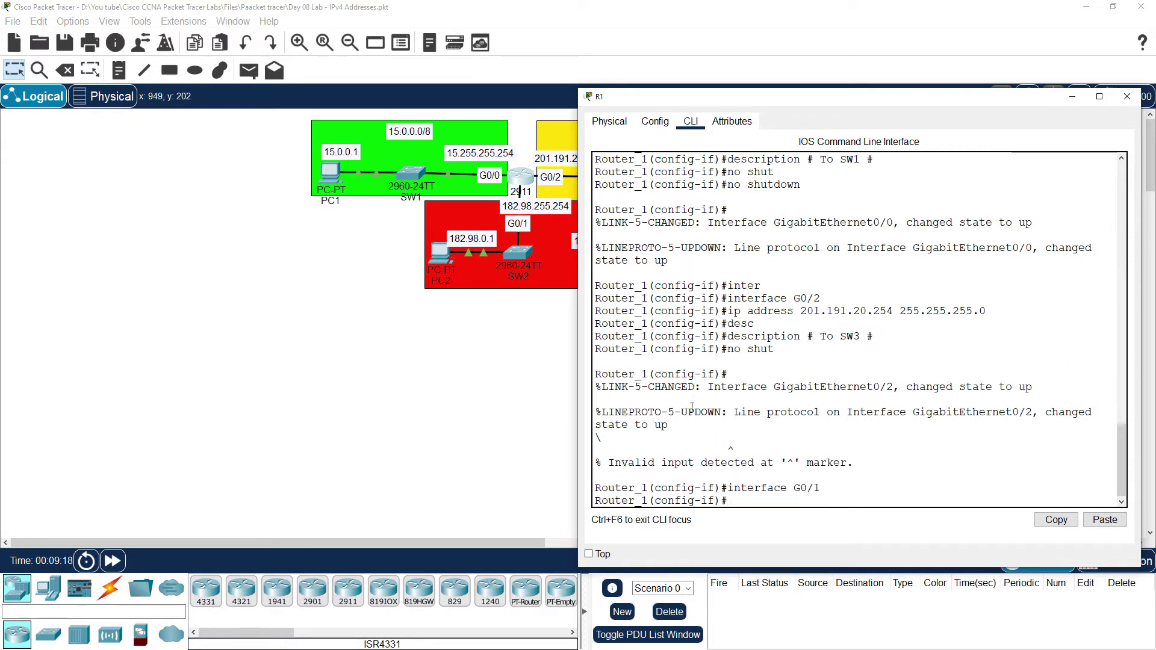
Try to assign IP address 182.98.255.254 with subnet mask 255.255.0.0 to interface G0/1.
text(ip adres)
key(Tab)
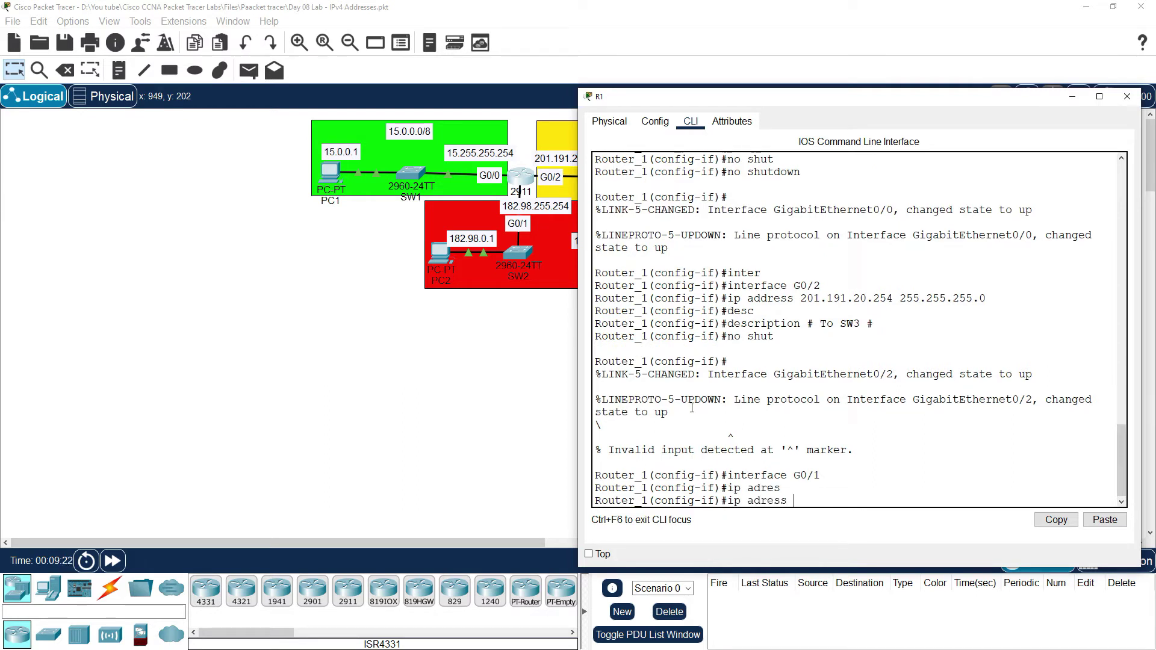
text(s 182.98.255.254)
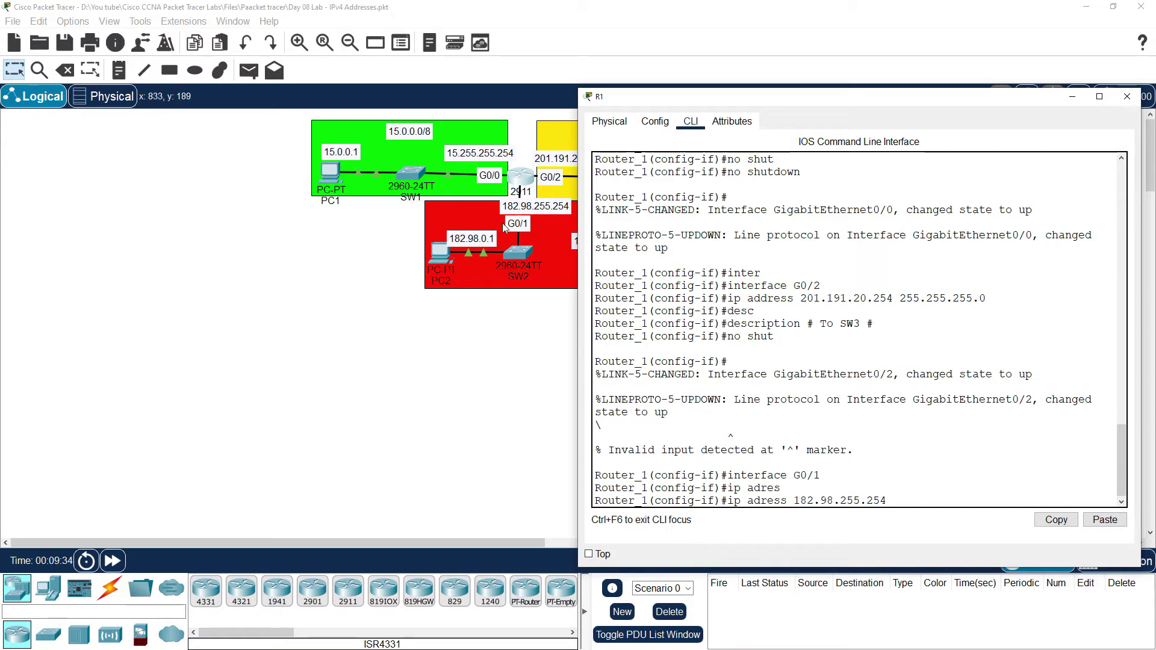
text(255.255.0.0)
key(Return)
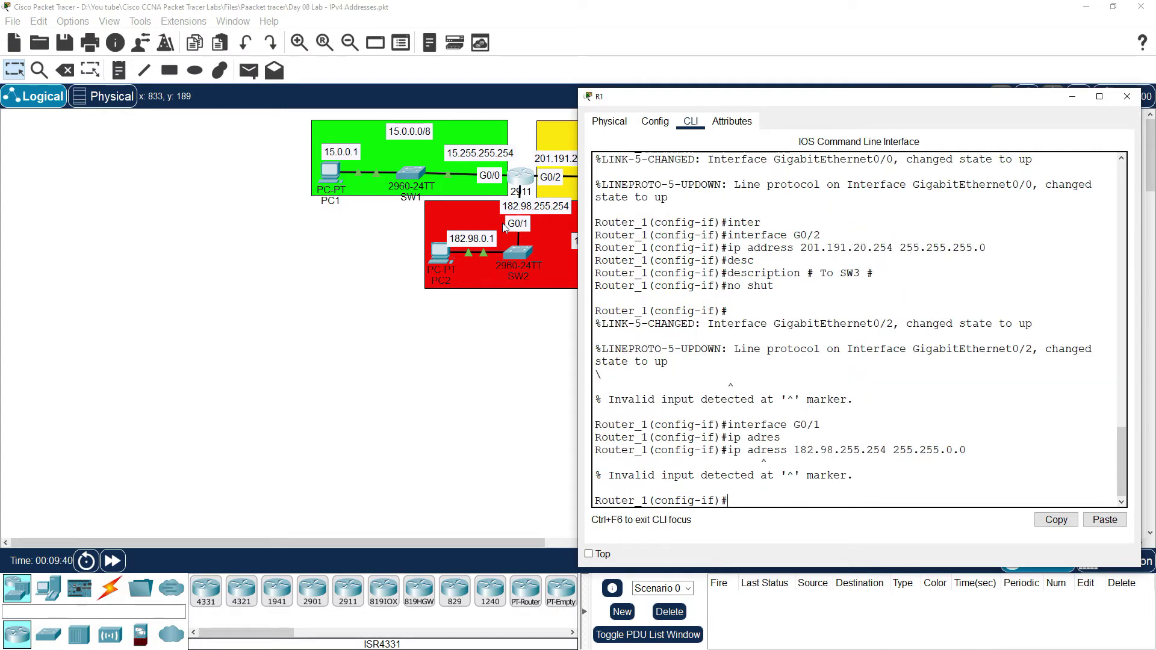
Recall the G0/1 addressing command, correct the misspelled "adress" to "address" and run it again.
drag(794, 475, 787, 475)
click(762, 456)
key(Up)
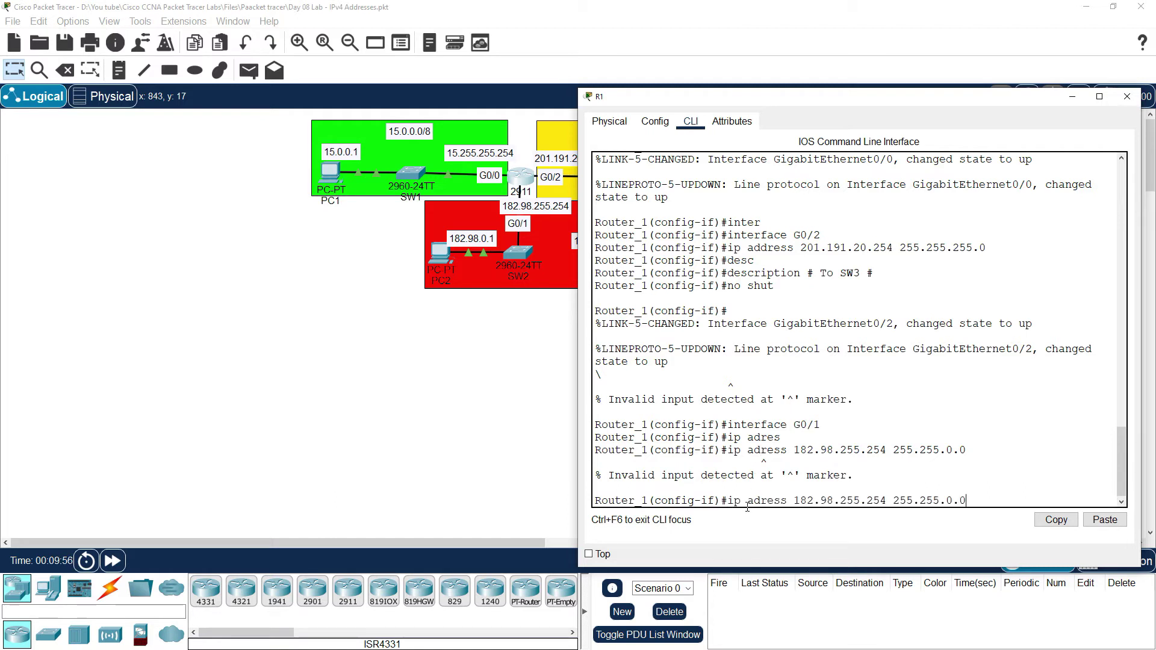
double_click(760, 501)
click(760, 501)
text(d)
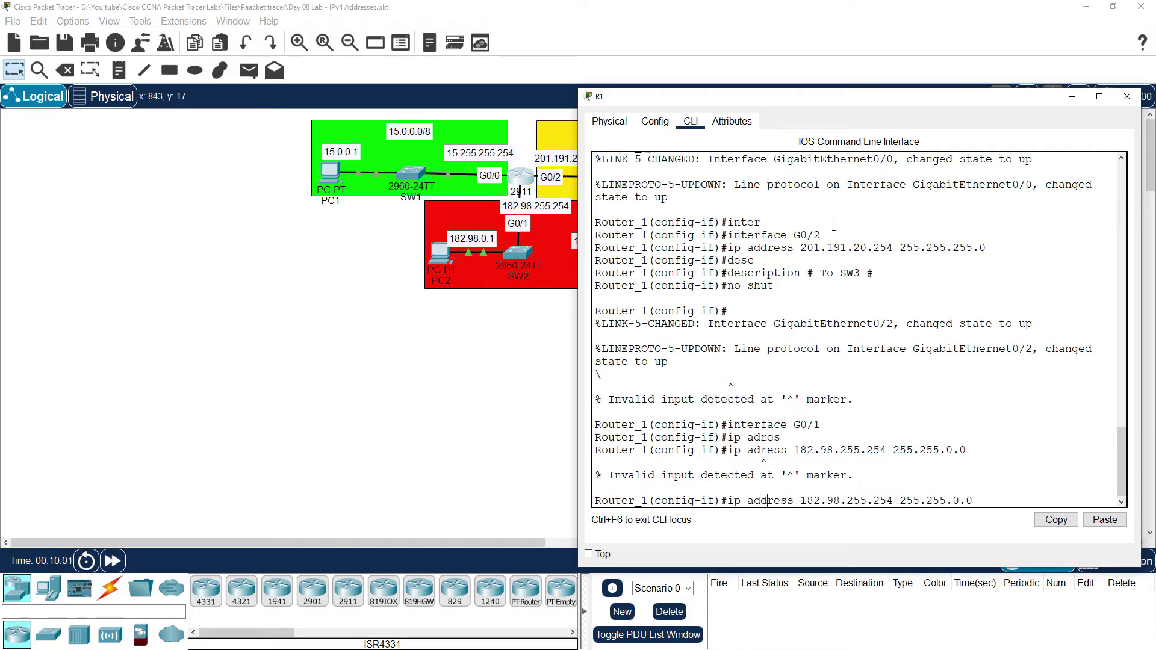
key(Return)
Give interface G0/1 the description "# To SW2 #".
text(dec)
key(BackSpace)
text(s)
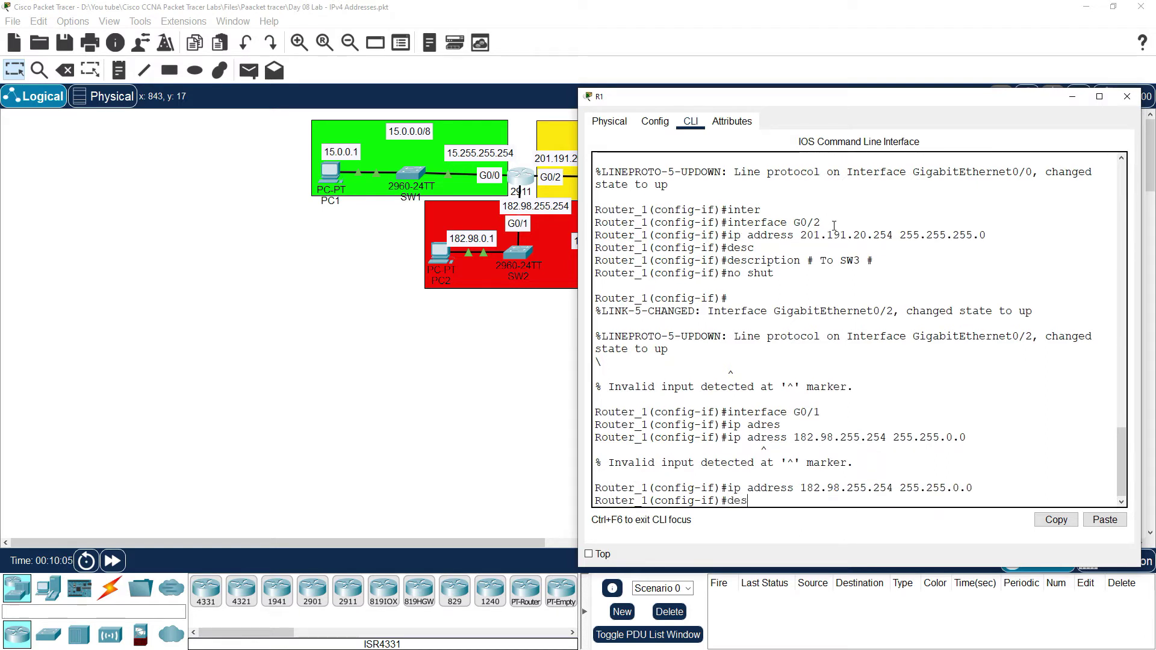
text(cription)
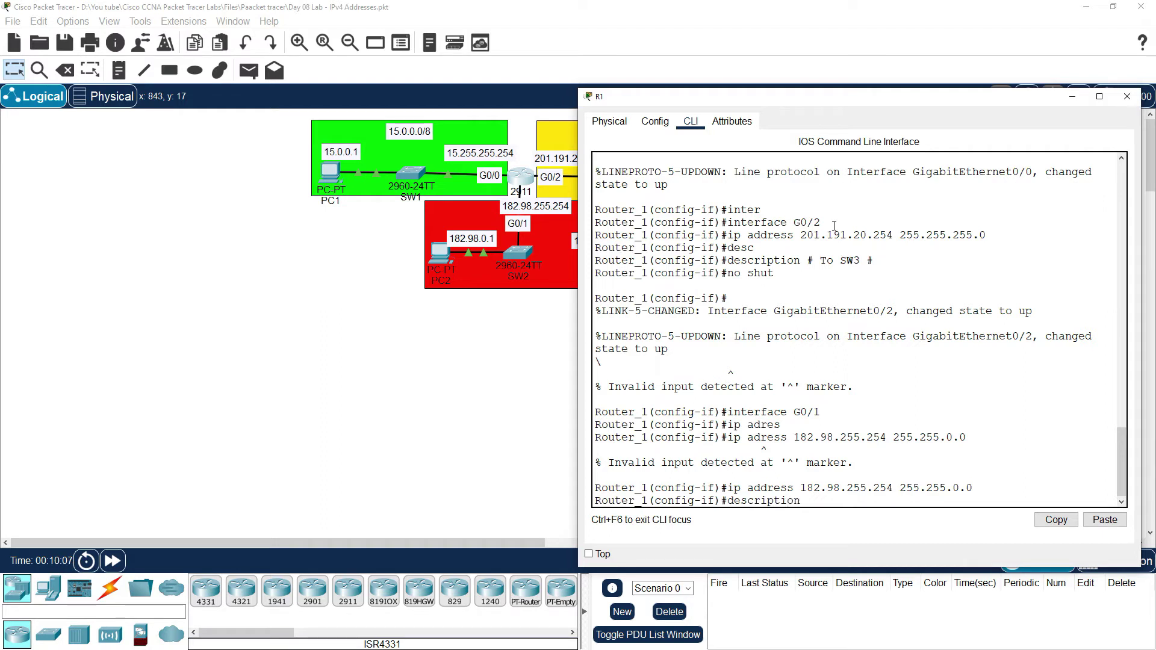
text( #)
text( To SW)
text(1)
key(BackSpace)
text(2 #)
key(Return)
Enable interface G0/1 with no shut and return to the interface configuration prompt.
text(ni)
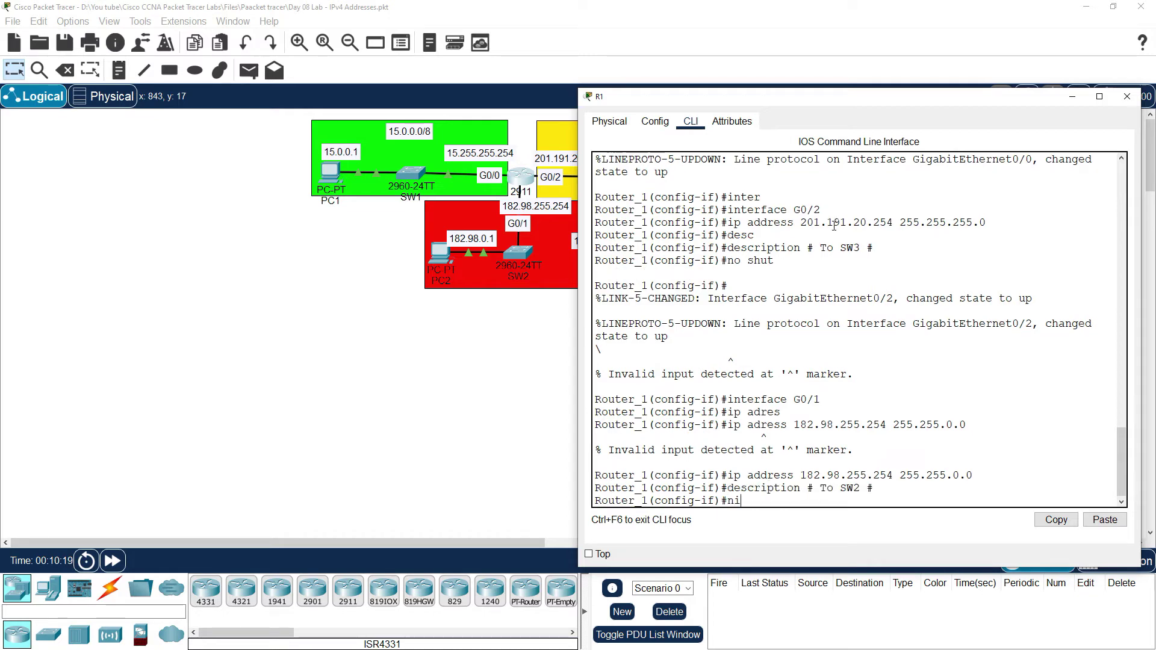
key(BackSpace)
text(o shut)
key(Return)
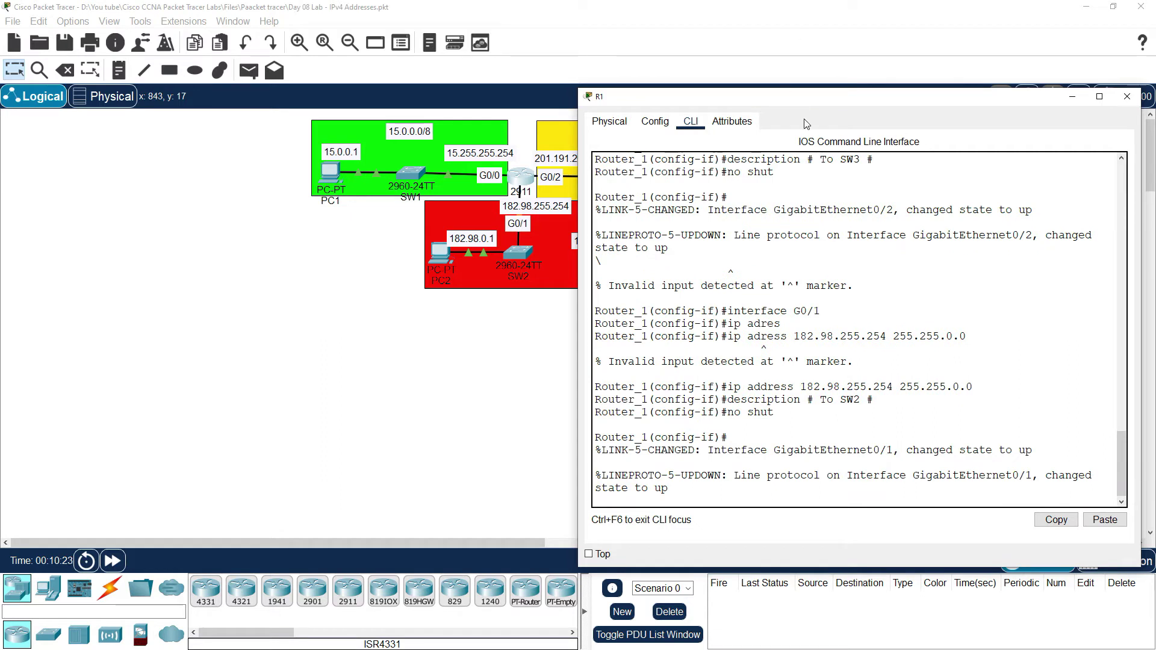
key(Return)
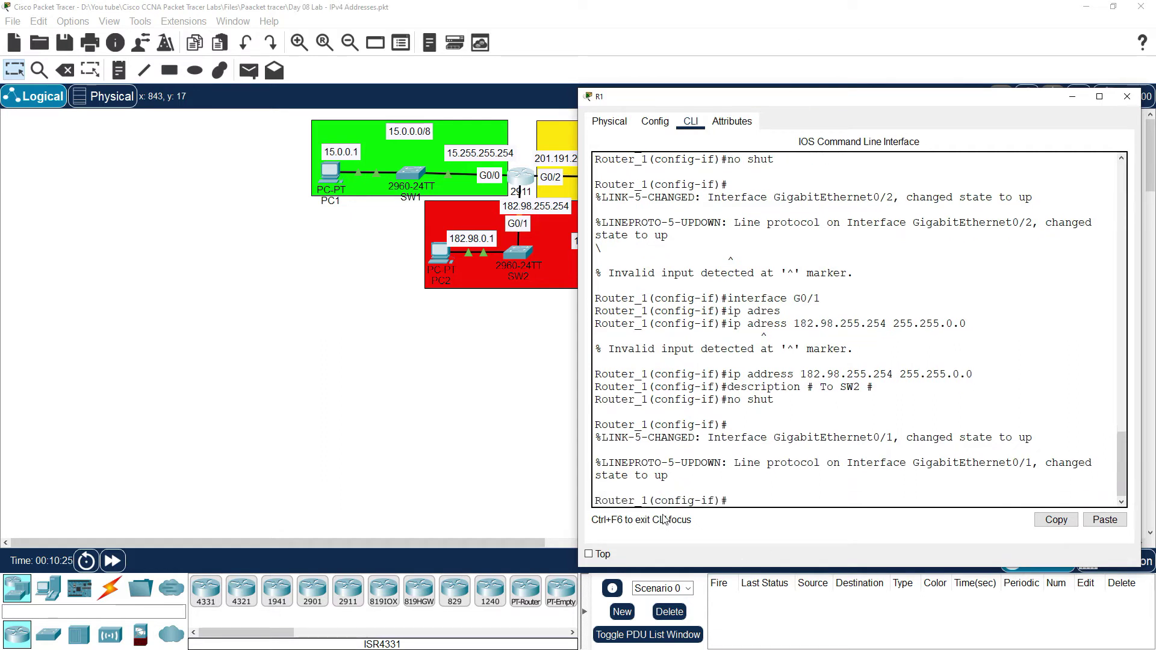
Leave configuration mode on R1 and run show ip interface brief to list its interfaces.
text(end)
key(Return)
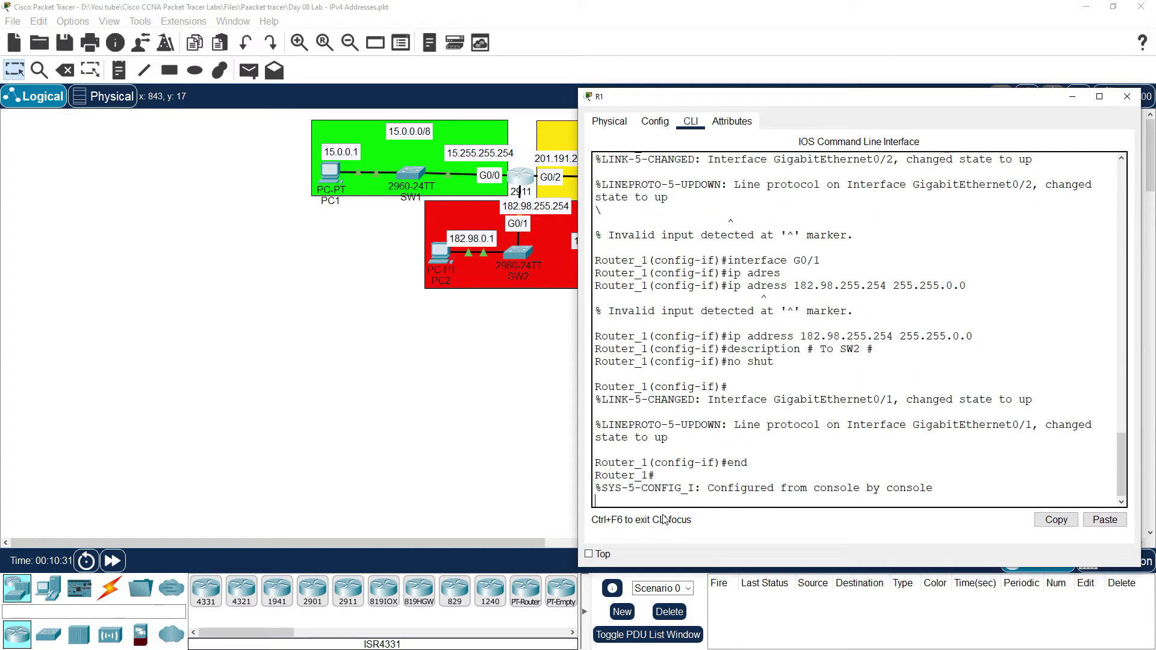
key(Return)
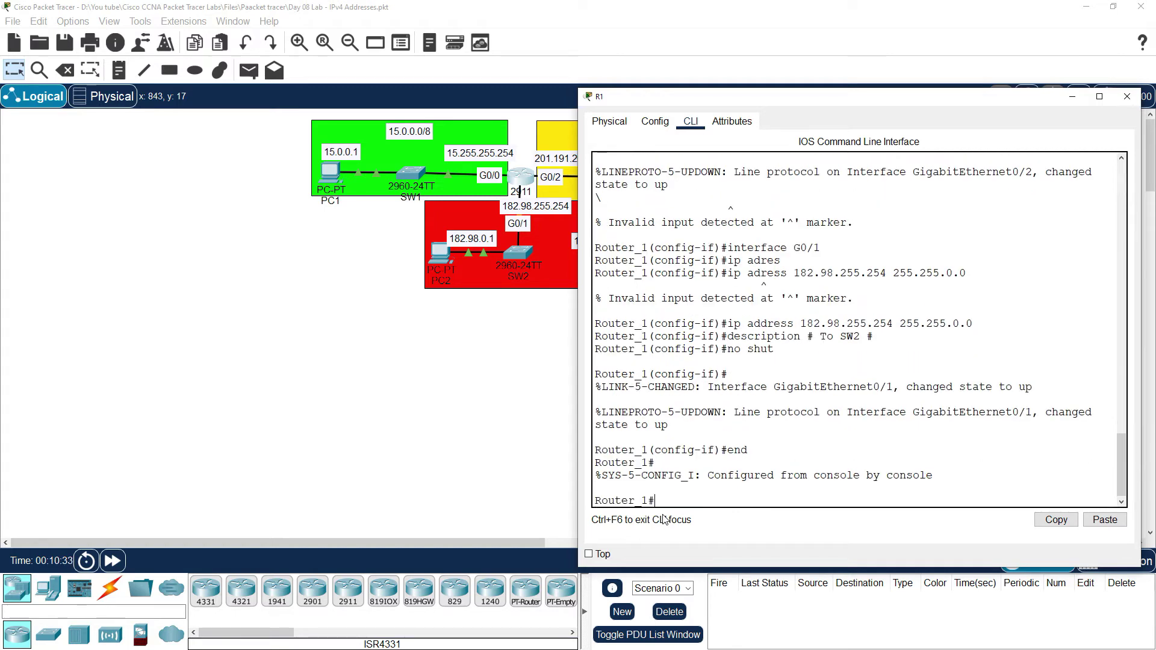
text(show ip interface brief)
key(Return)
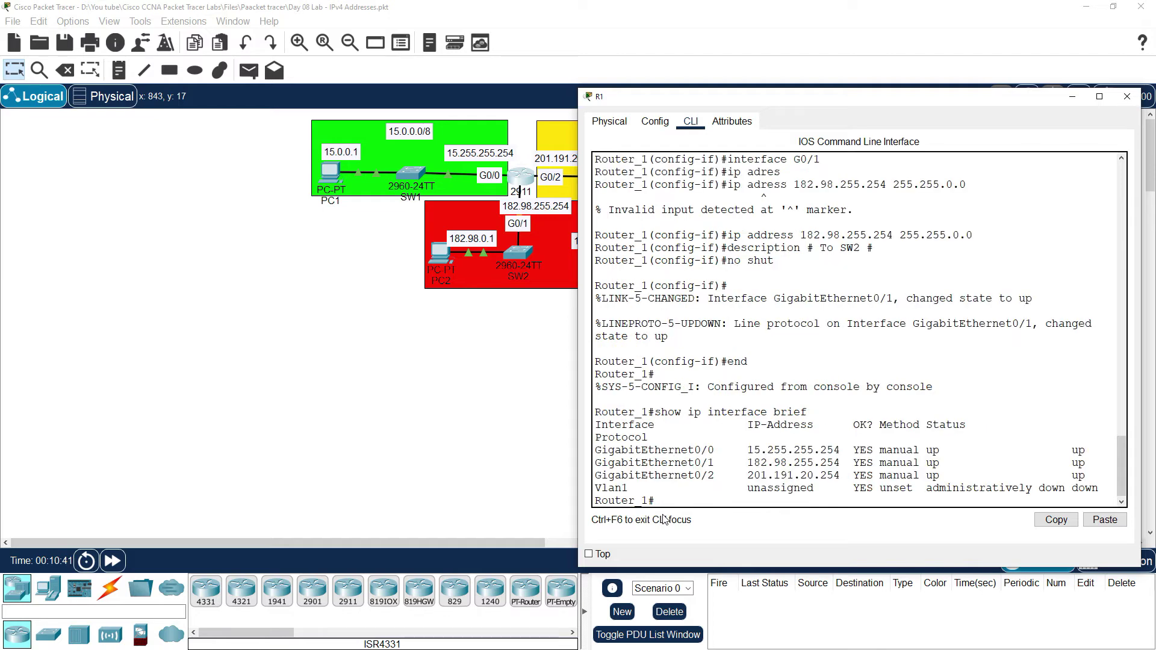
Examine the method, status and protocol columns of R1's interface list, compare with the lab tasks and close R1's window.
drag(868, 104, 316, 109)
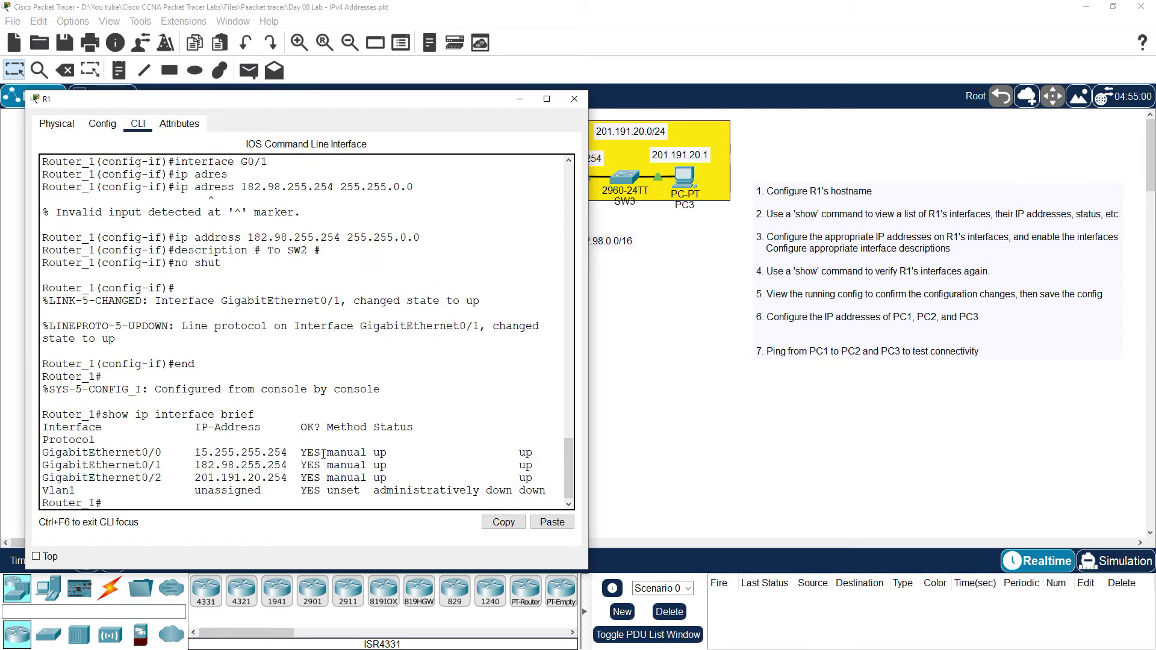
double_click(360, 453)
double_click(360, 465)
double_click(349, 477)
double_click(375, 452)
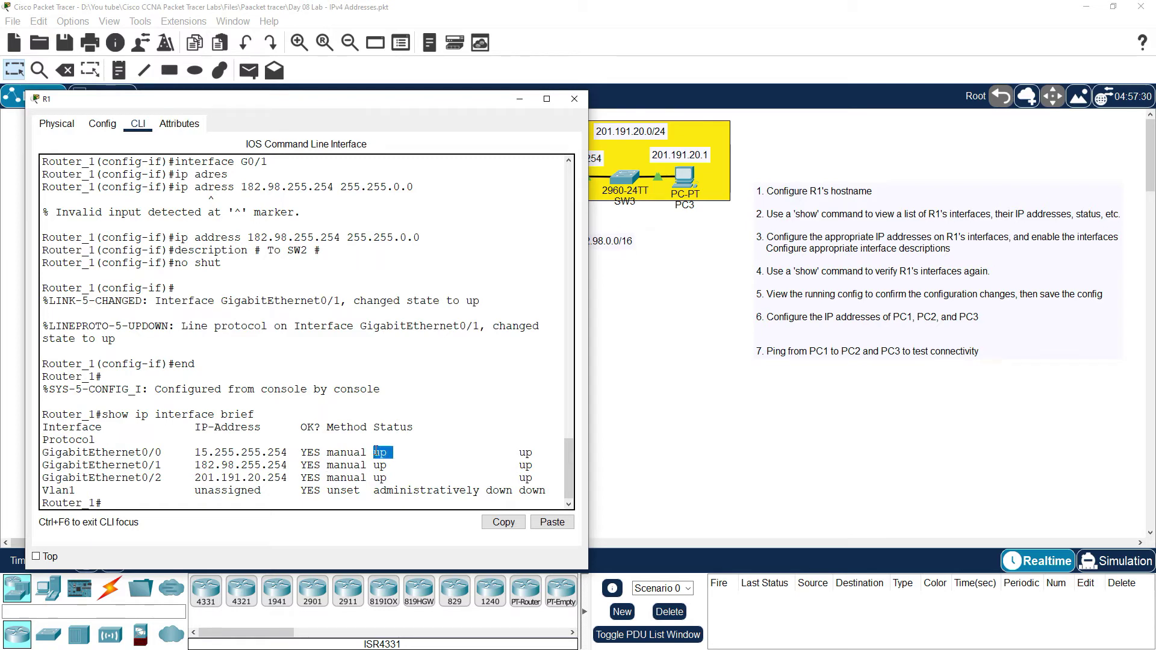
double_click(529, 452)
double_click(526, 466)
drag(301, 99, 160, 127)
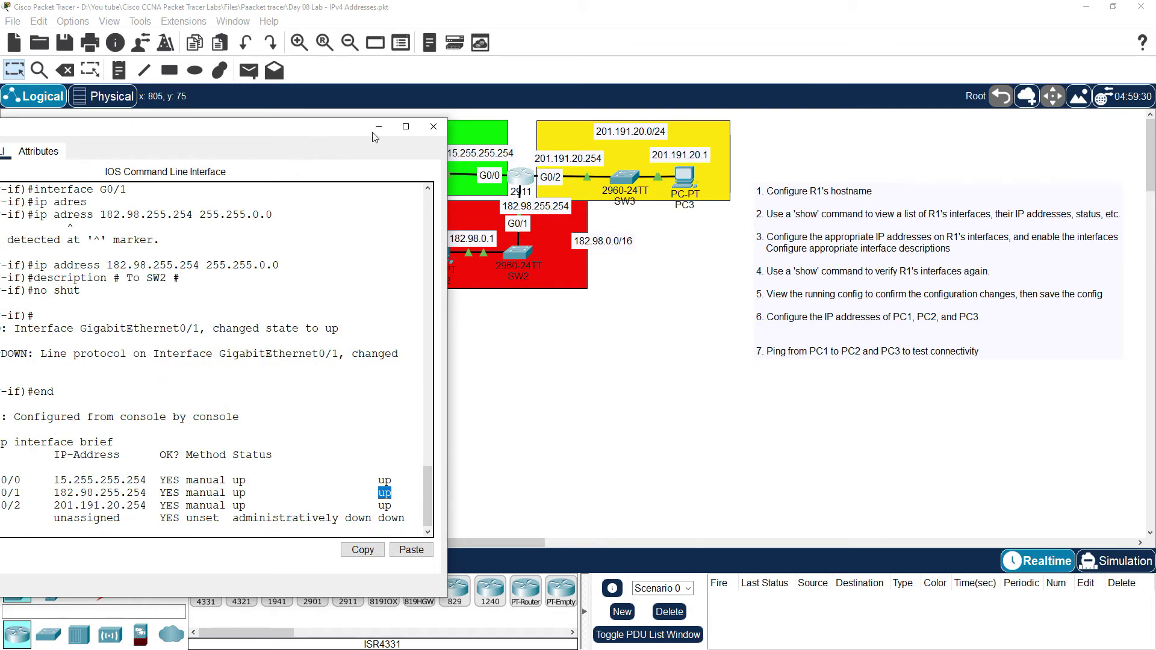
drag(314, 128, 575, 120)
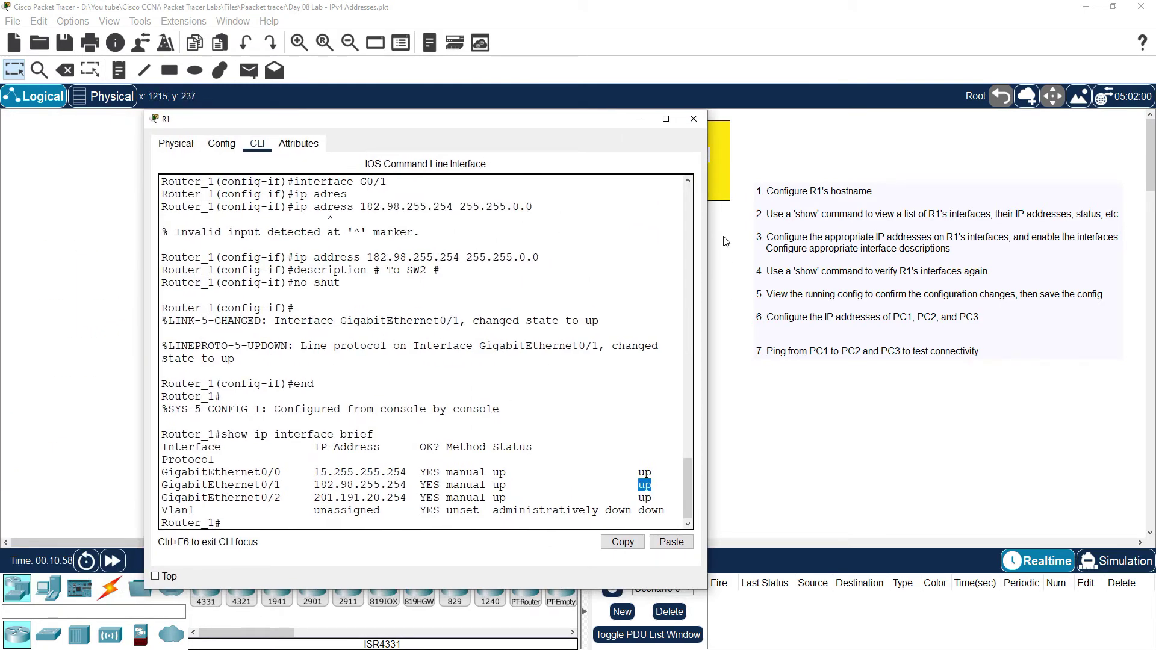
click(694, 120)
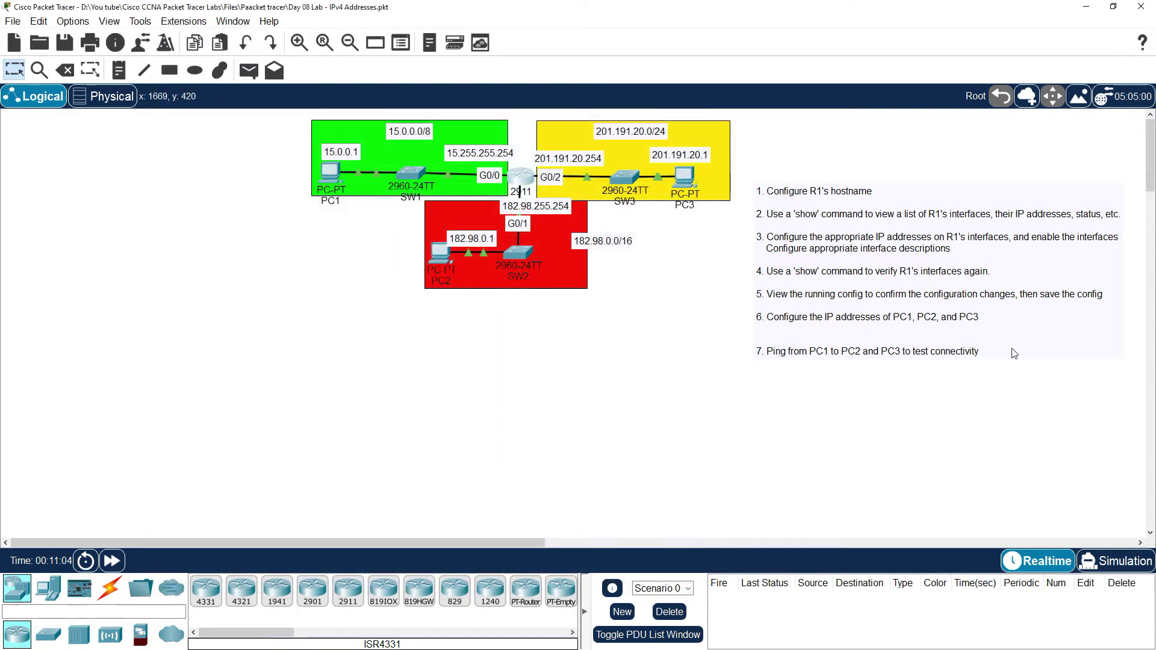
Reopen R1's command line, run sho running-config and enlarge the window to full screen.
click(528, 172)
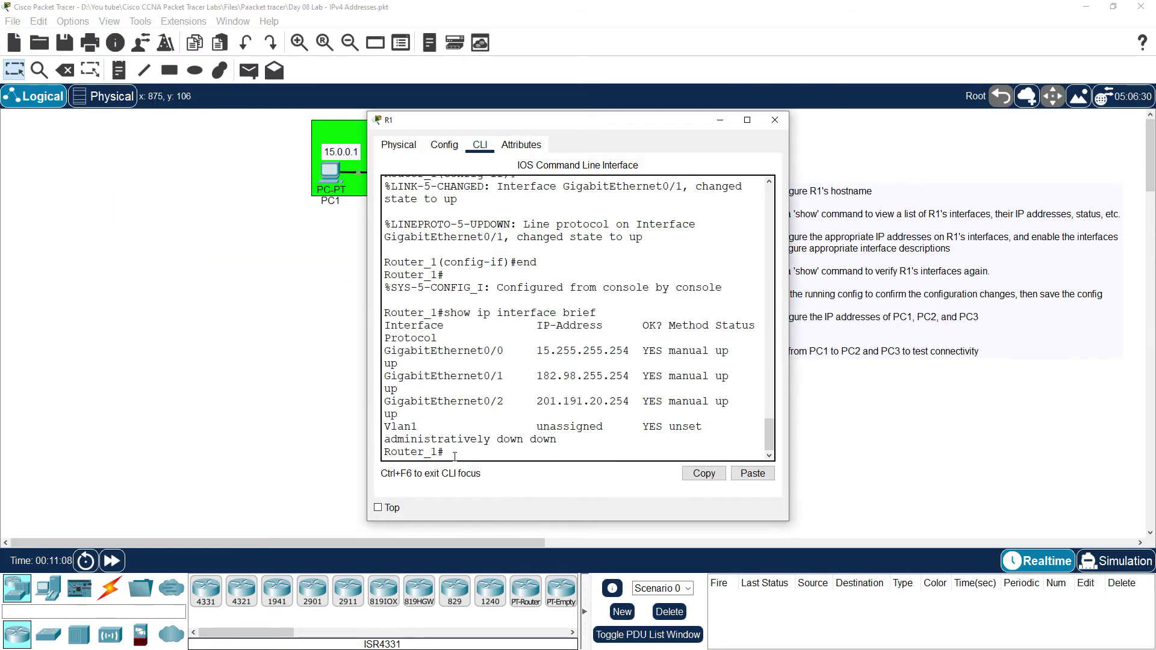
text(sho)
text(unn)
key(Tab)
key(Return)
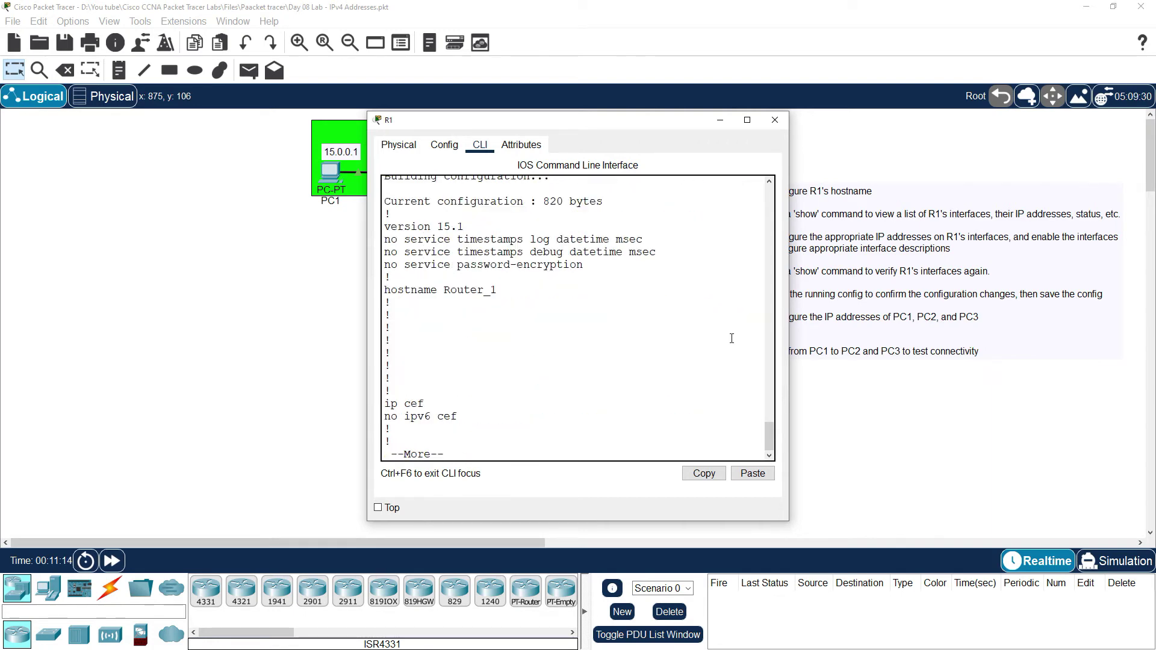
click(754, 122)
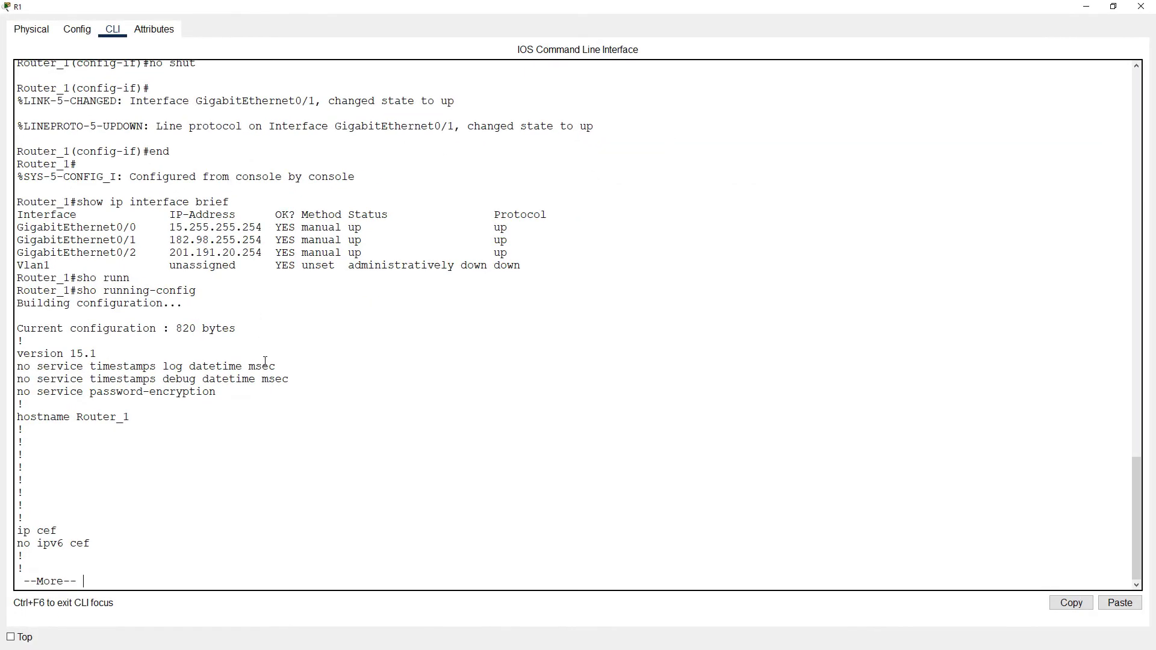
Check the hostname line in the running configuration and page on to the interface sections.
drag(130, 418, 17, 421)
click(60, 565)
key(space)
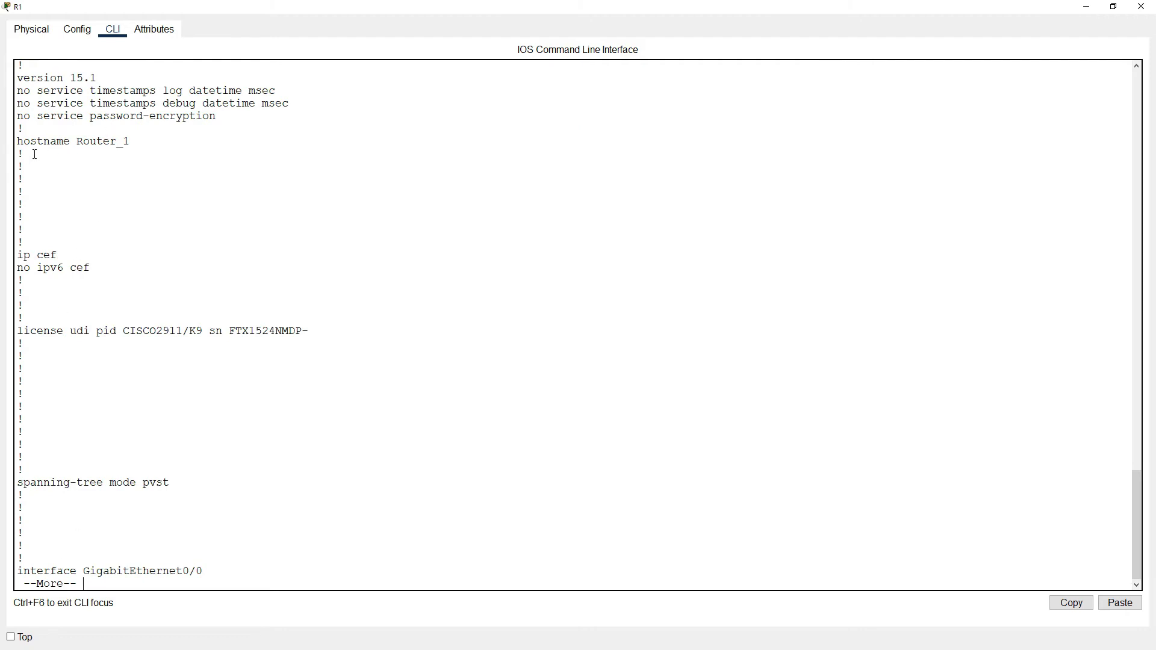
key(space)
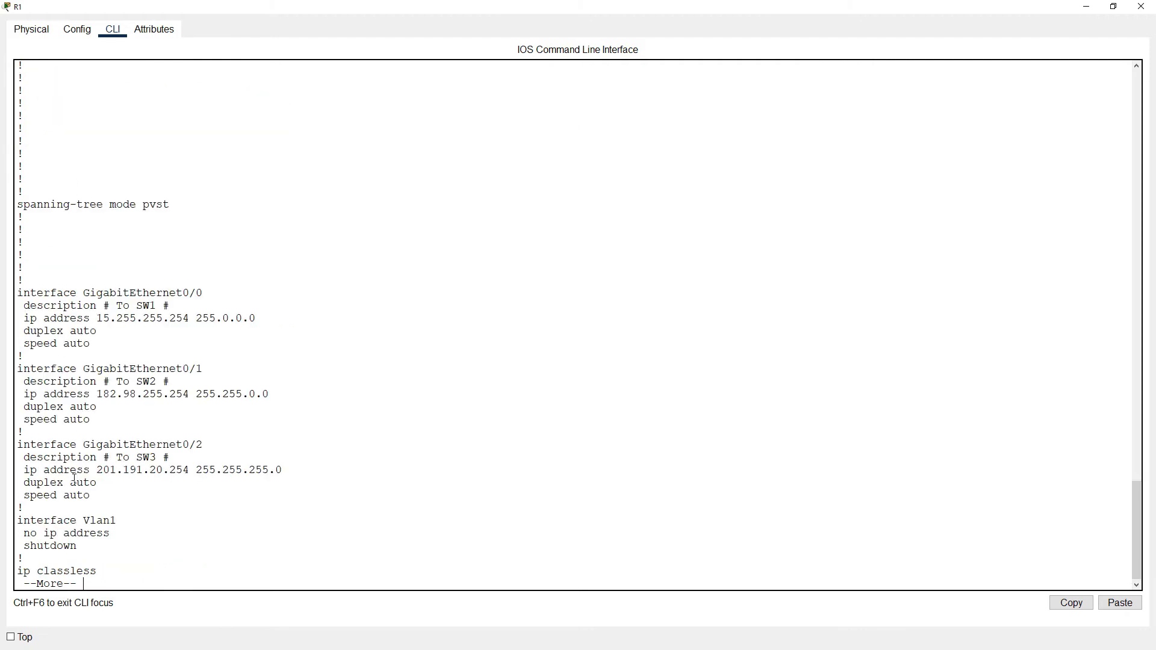
Examine the name, IP address and description of GigabitEthernet0/0 in the running configuration.
drag(207, 292, 89, 292)
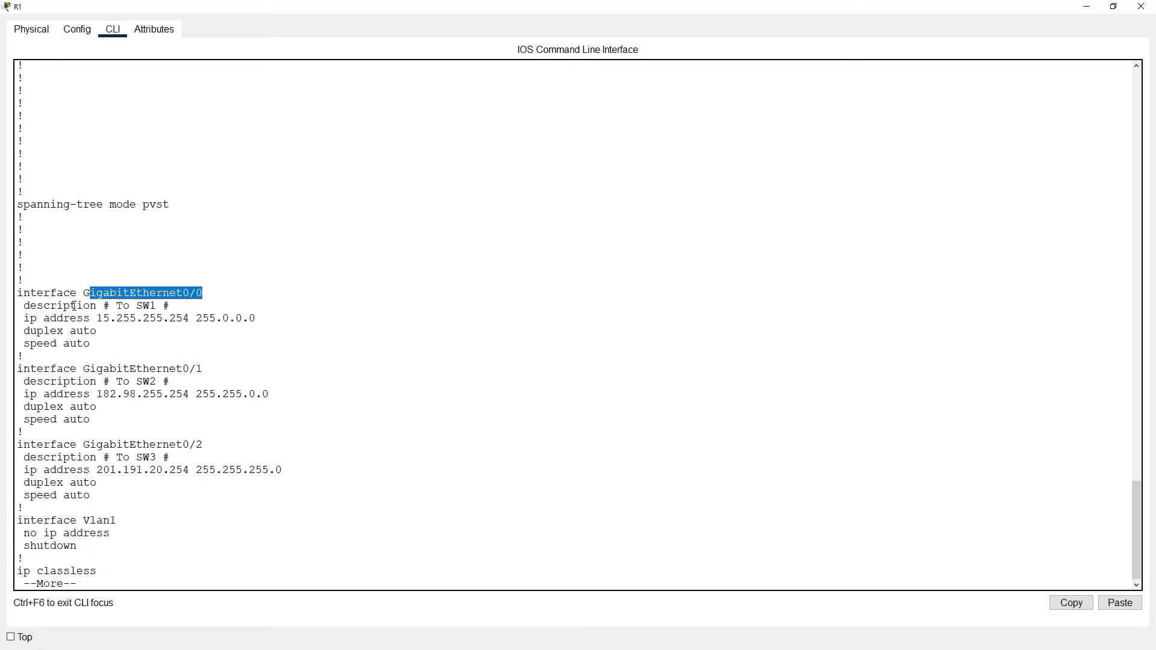
drag(202, 293, 83, 292)
drag(256, 318, 105, 321)
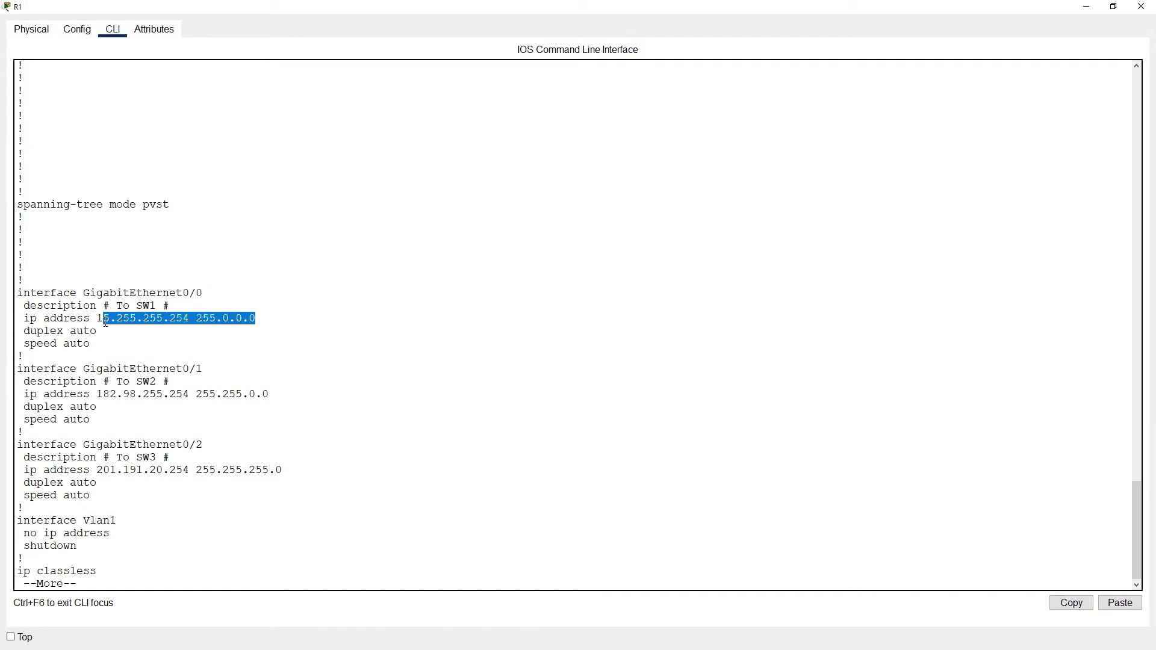
drag(170, 305, 102, 307)
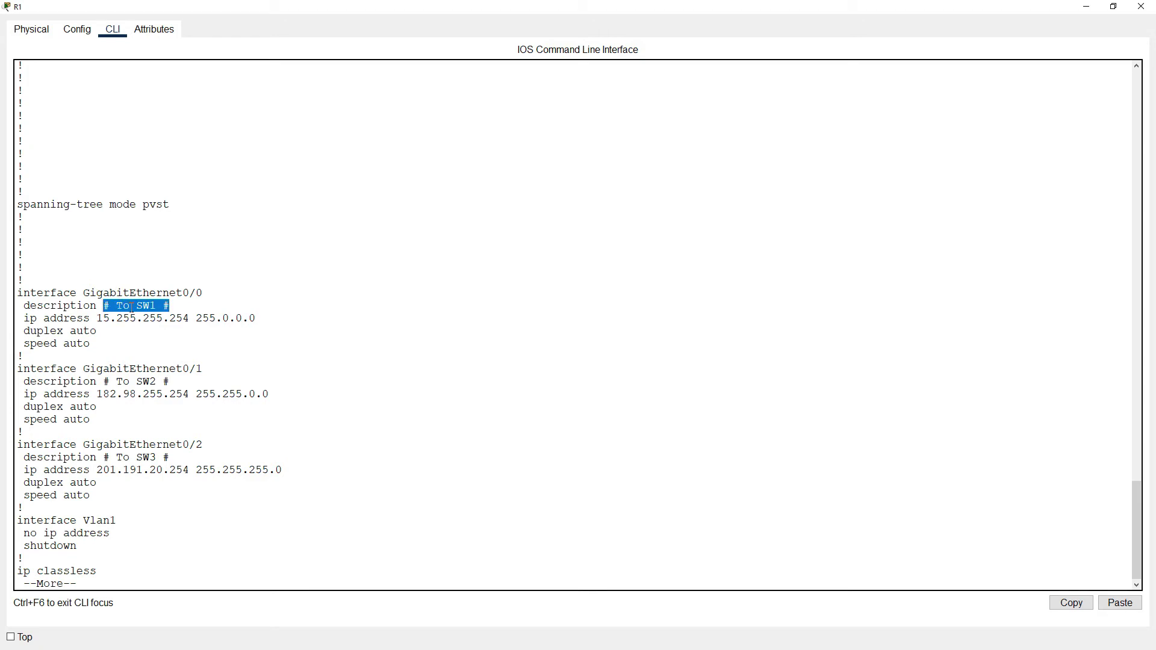
click(131, 307)
drag(169, 306, 24, 307)
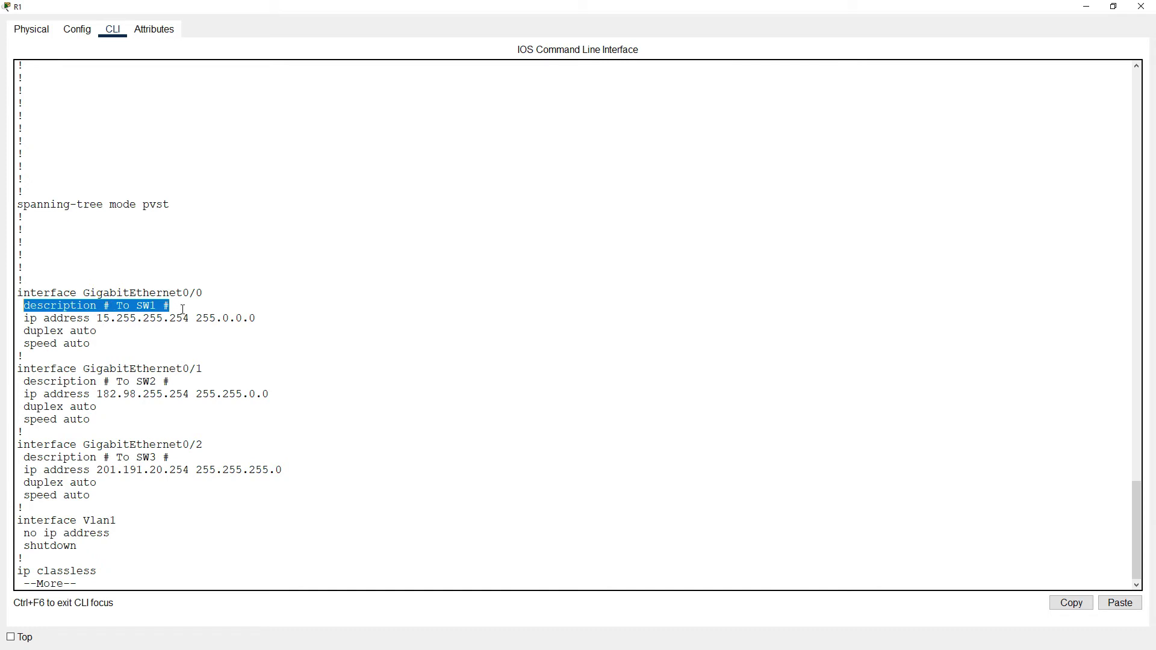
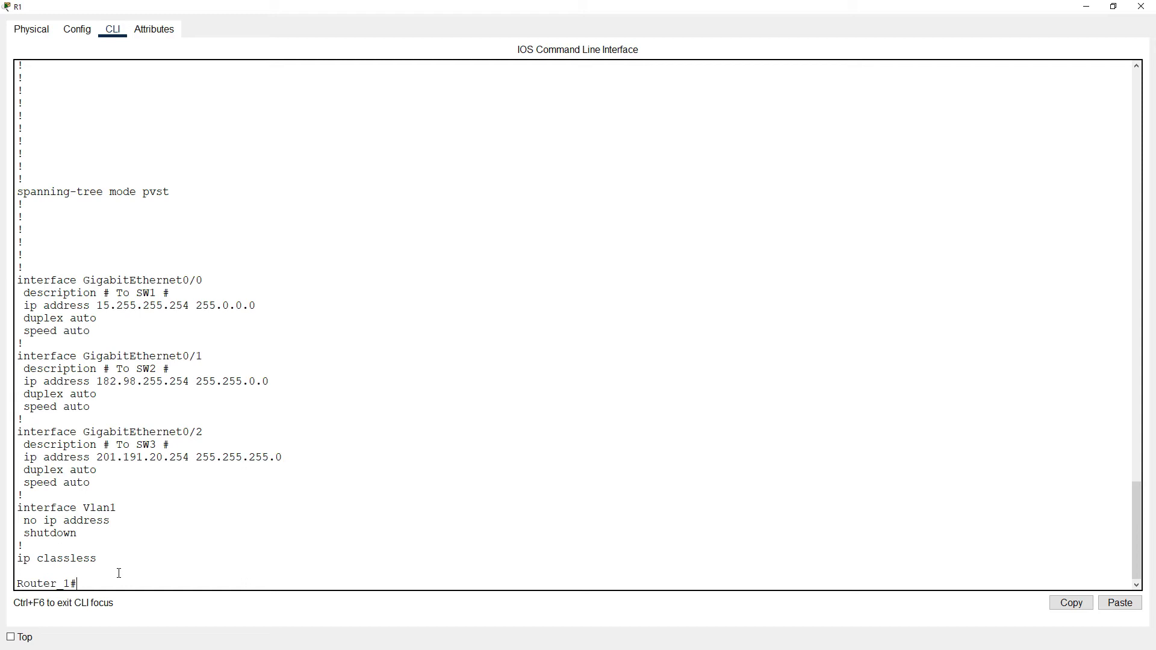
Save R1's configuration with the wr command and close the router's window.
text(wr)
key(Return)
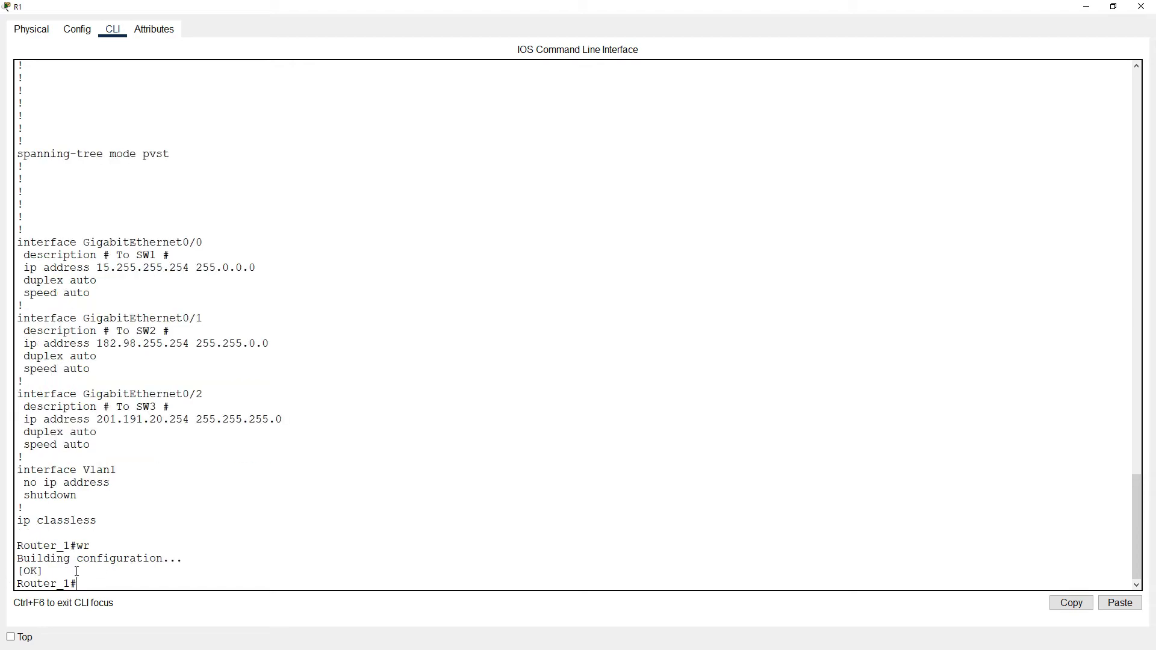
click(1151, 6)
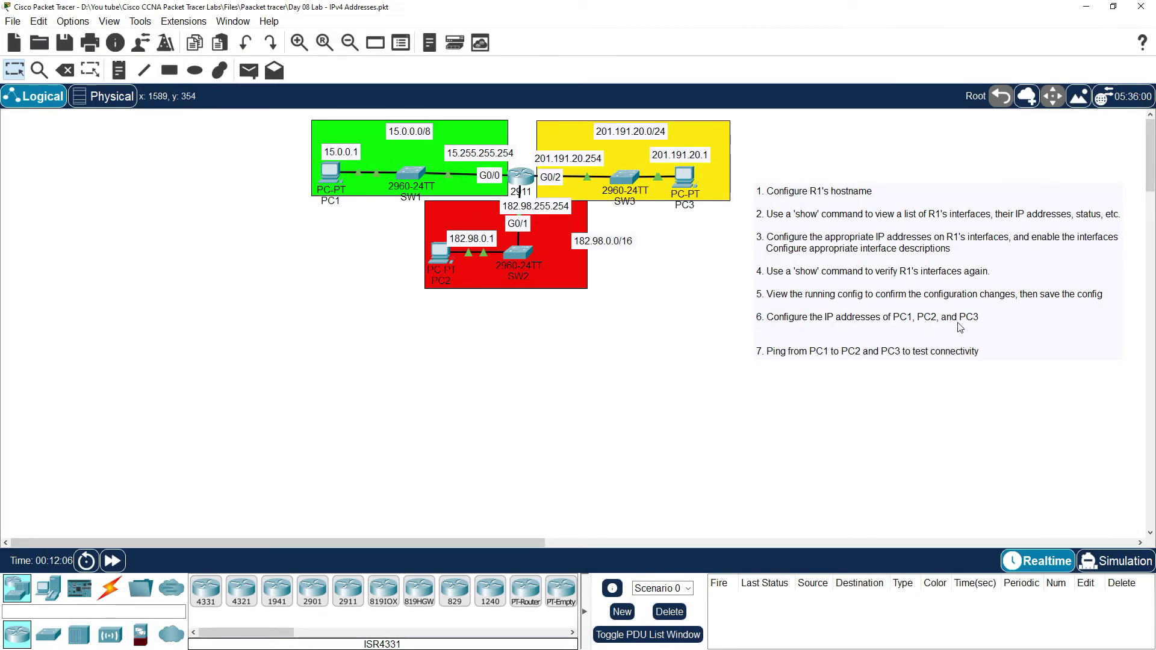
Set the static IPv4 address of PC1's FastEthernet0 to 15.0.0.1, let the default subnet mask fill in, and close PC1.
click(335, 169)
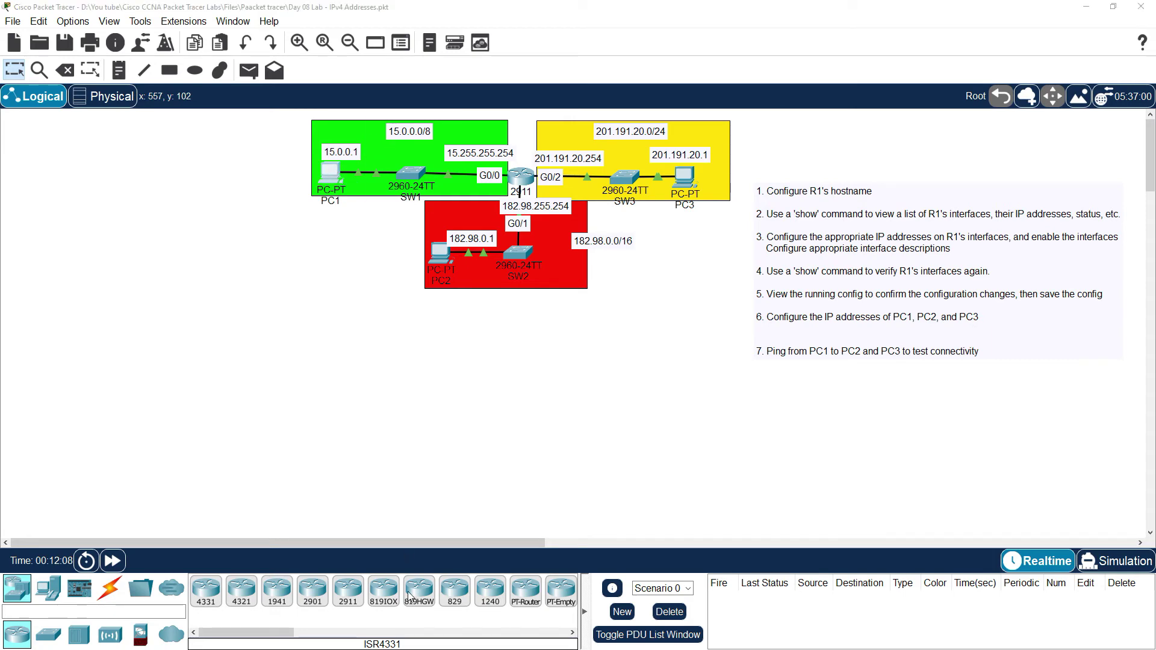
drag(582, 125, 840, 130)
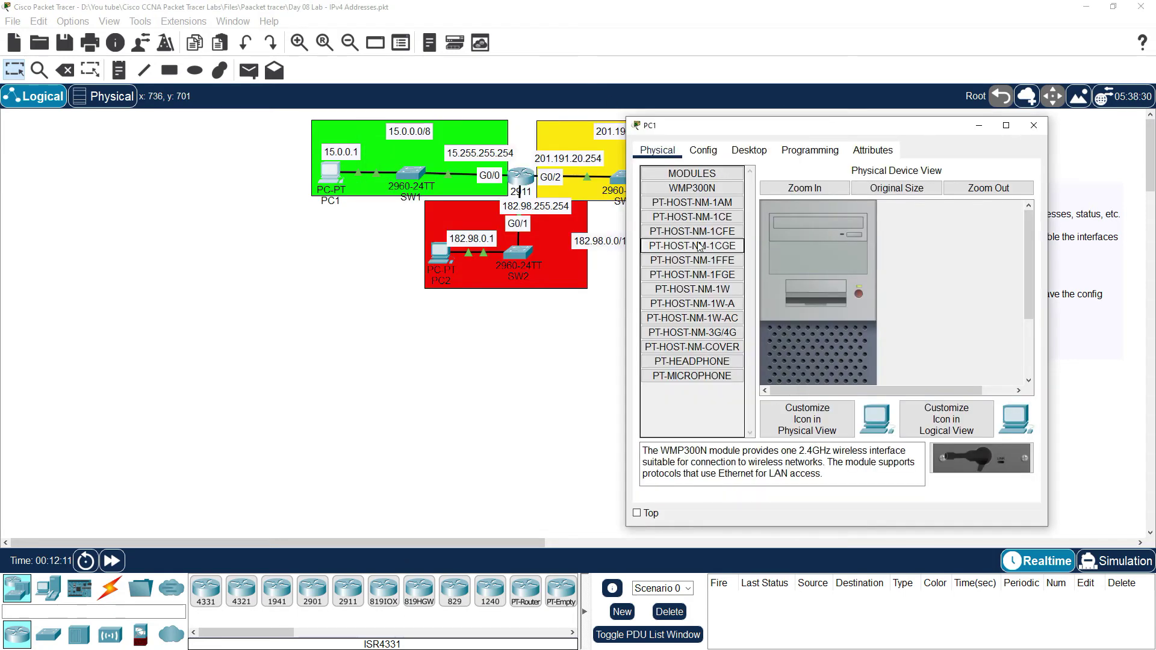
click(703, 150)
click(668, 152)
click(702, 152)
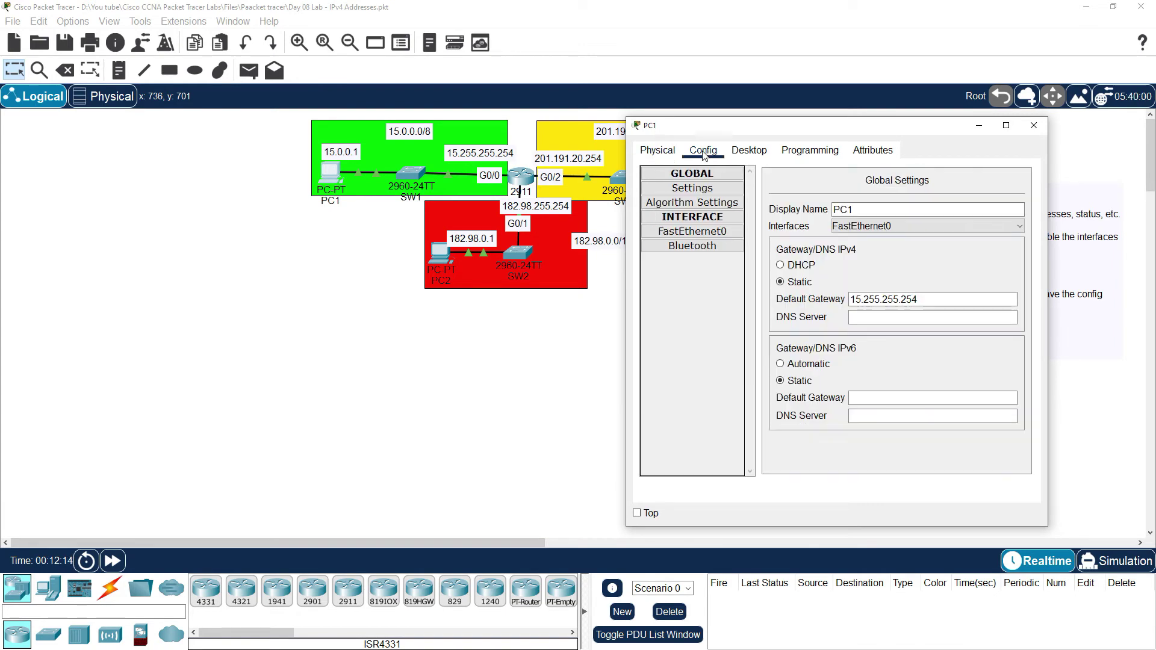
click(705, 236)
click(916, 297)
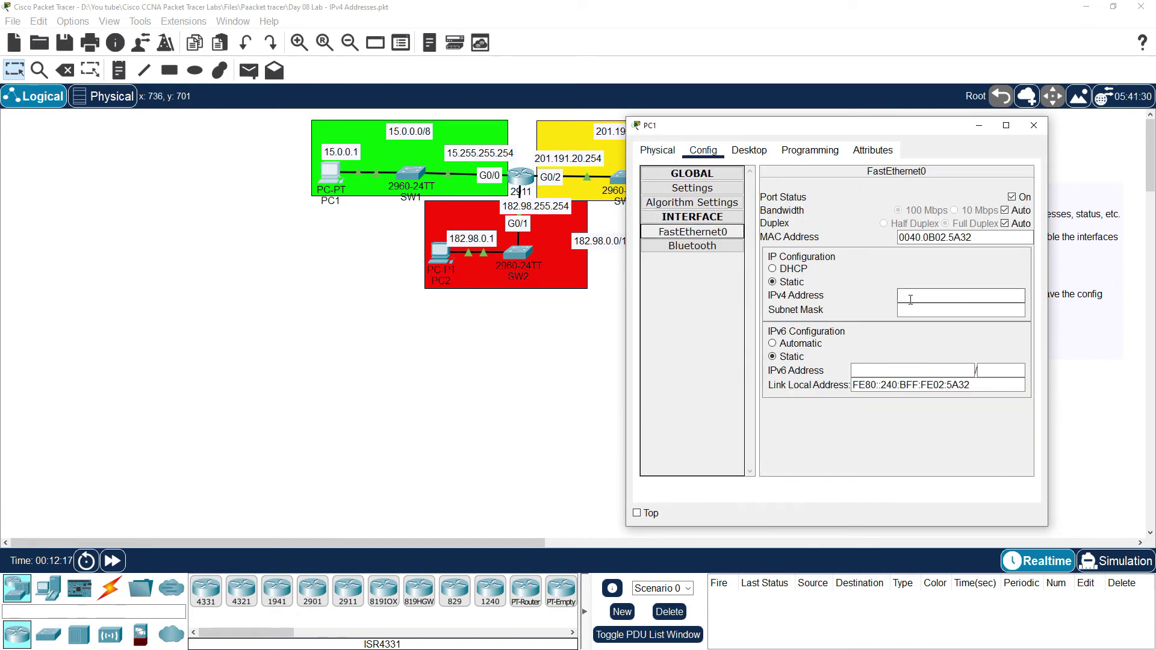
text(15.0.0.1)
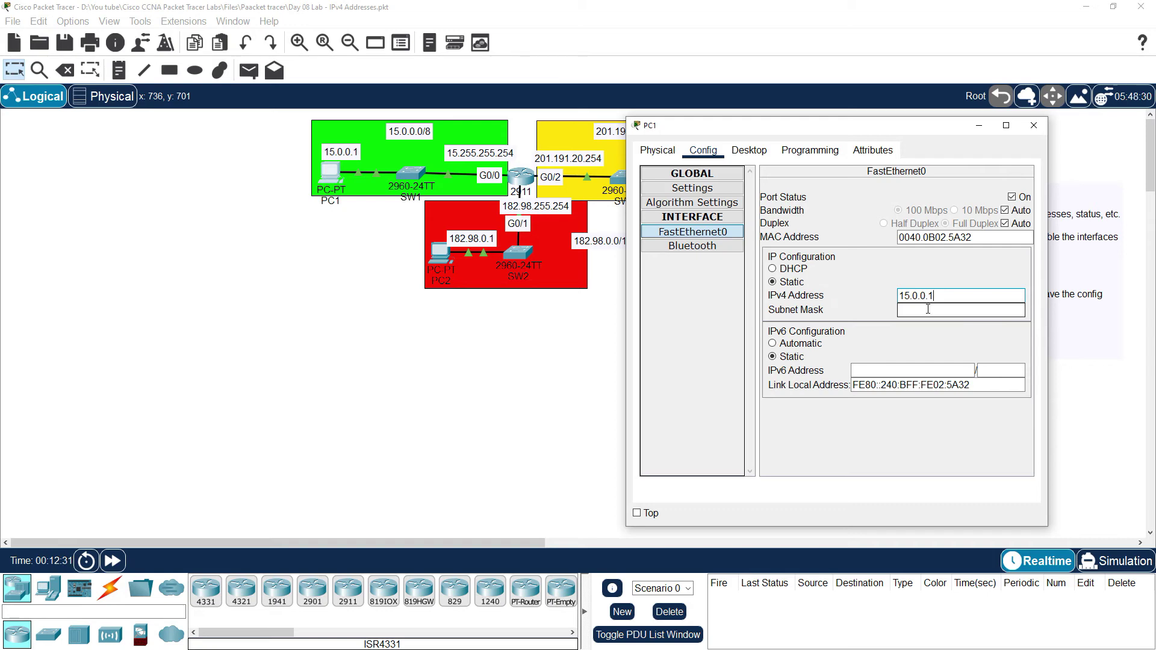
click(928, 309)
click(1034, 126)
Set PC3's FastEthernet0 to IPv4 address 201.191.20.1 with subnet mask 255.255.255.0, check both values and close PC3.
click(686, 176)
drag(871, 139, 1007, 139)
click(754, 163)
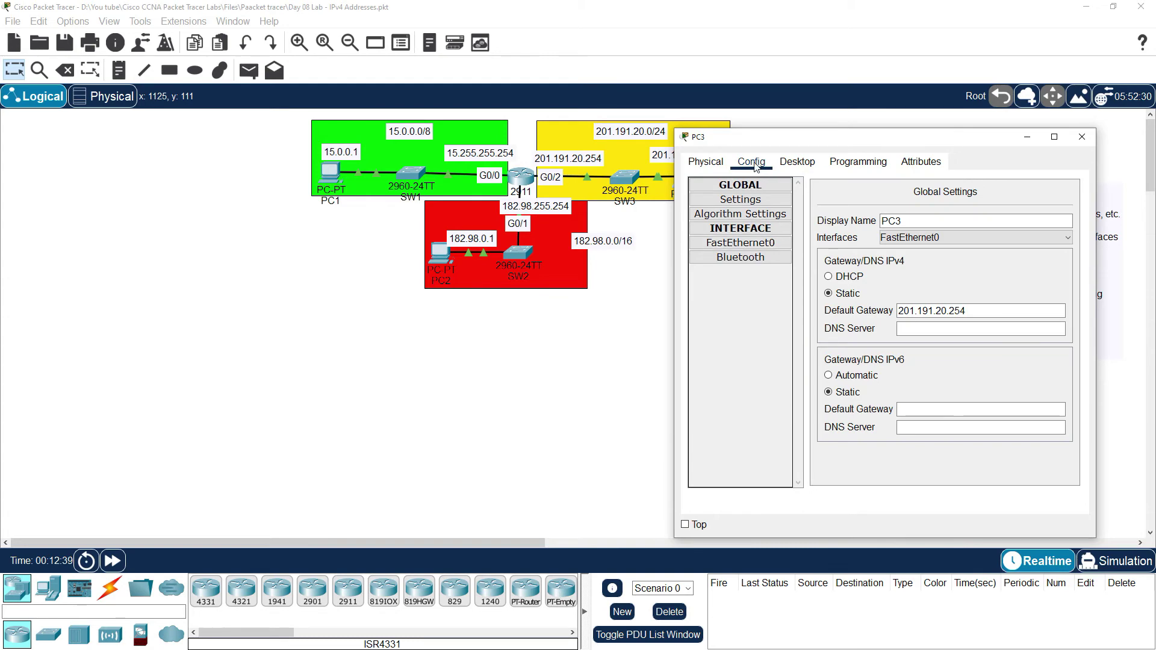
click(757, 243)
drag(911, 145, 906, 194)
text(201.191.20.1)
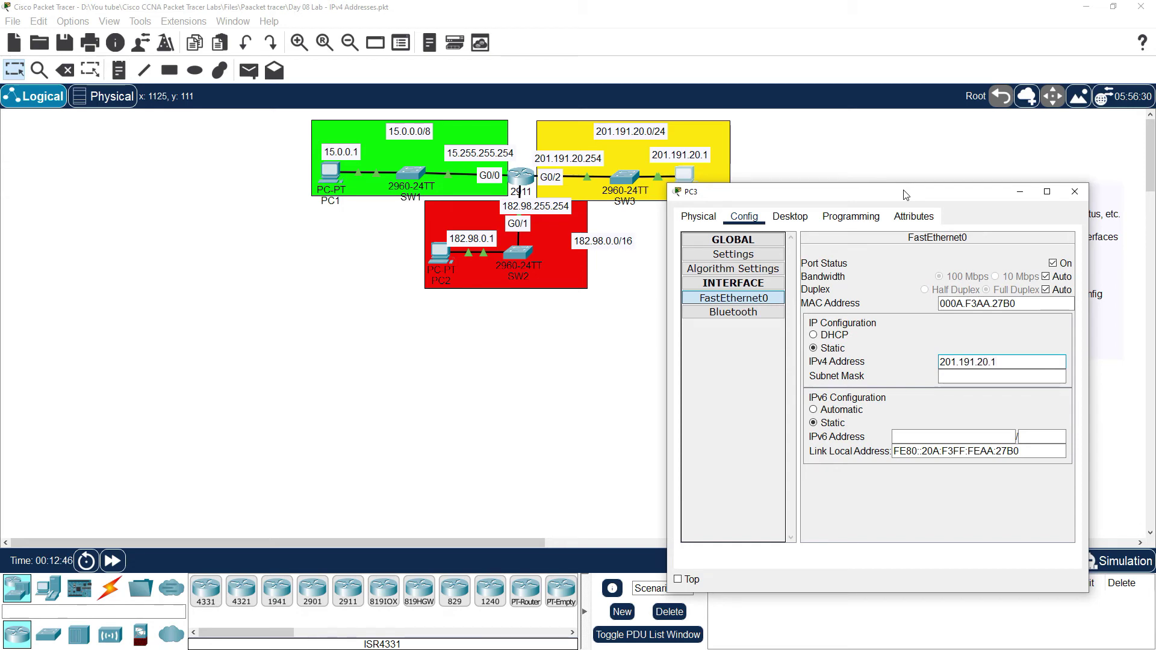
key(Tab)
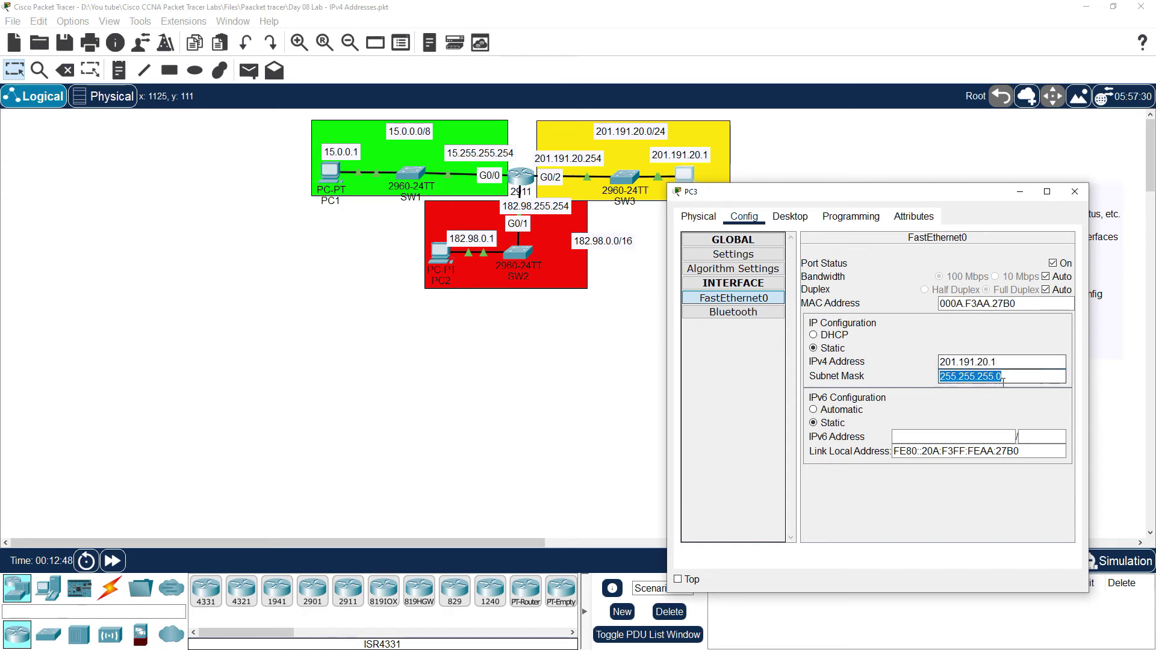
drag(1008, 362, 937, 364)
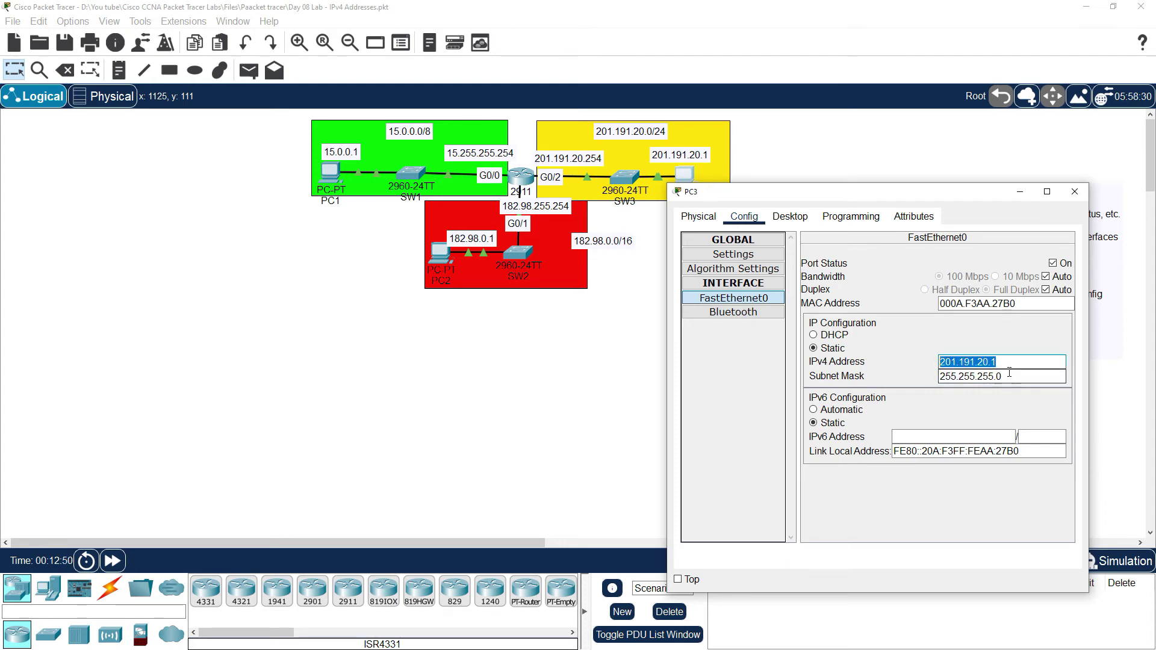
drag(1006, 376, 947, 377)
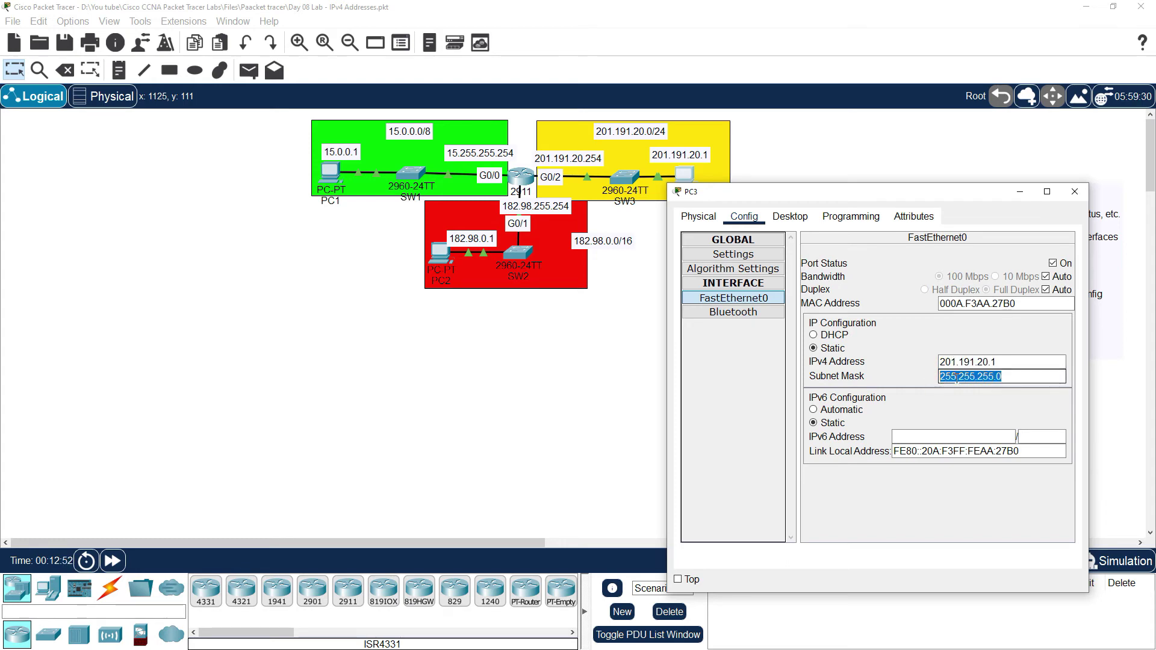
click(1081, 194)
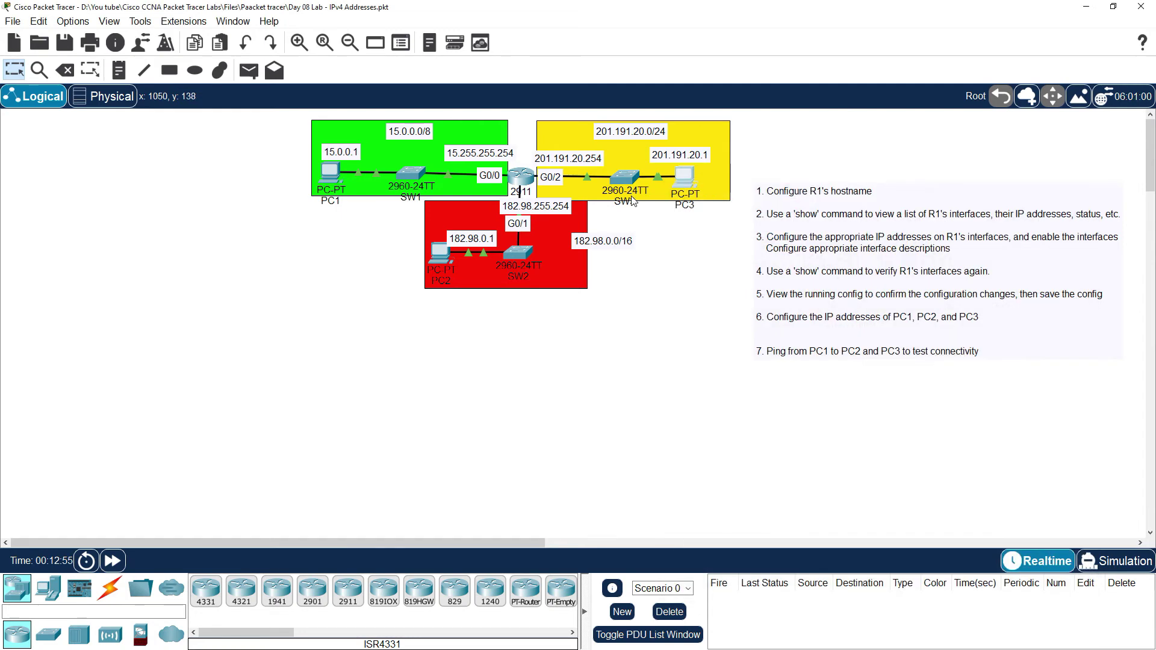
Set PC2's FastEthernet0 static IPv4 address to 182.98.0.1 and let the default subnet mask fill in.
click(448, 253)
click(443, 147)
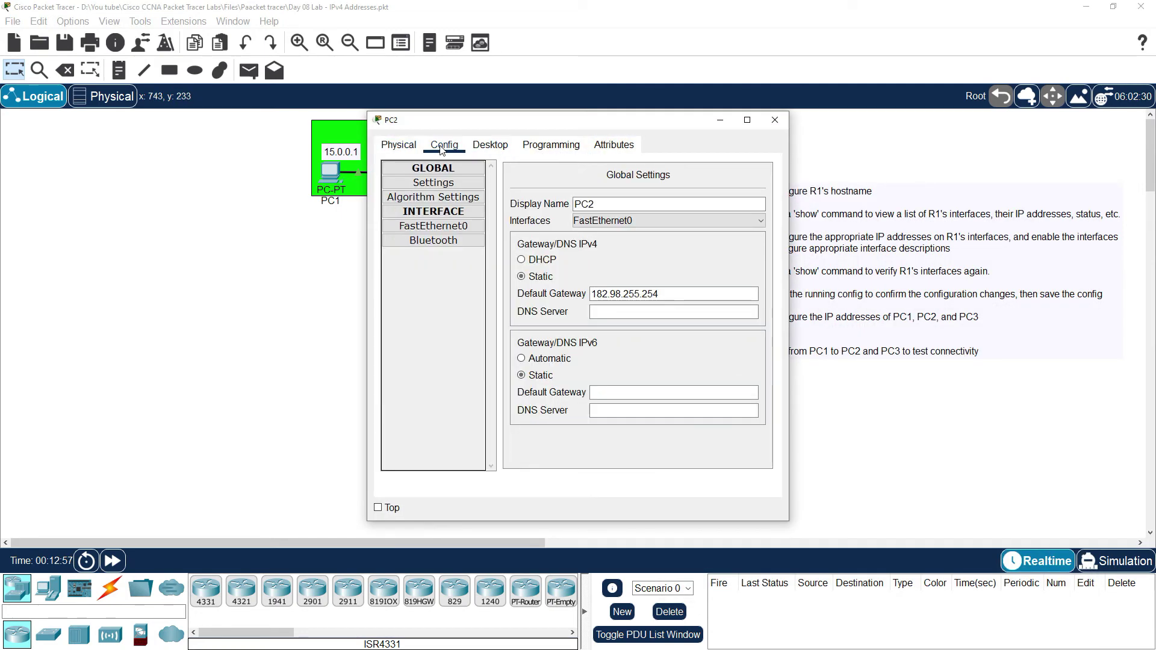
click(434, 225)
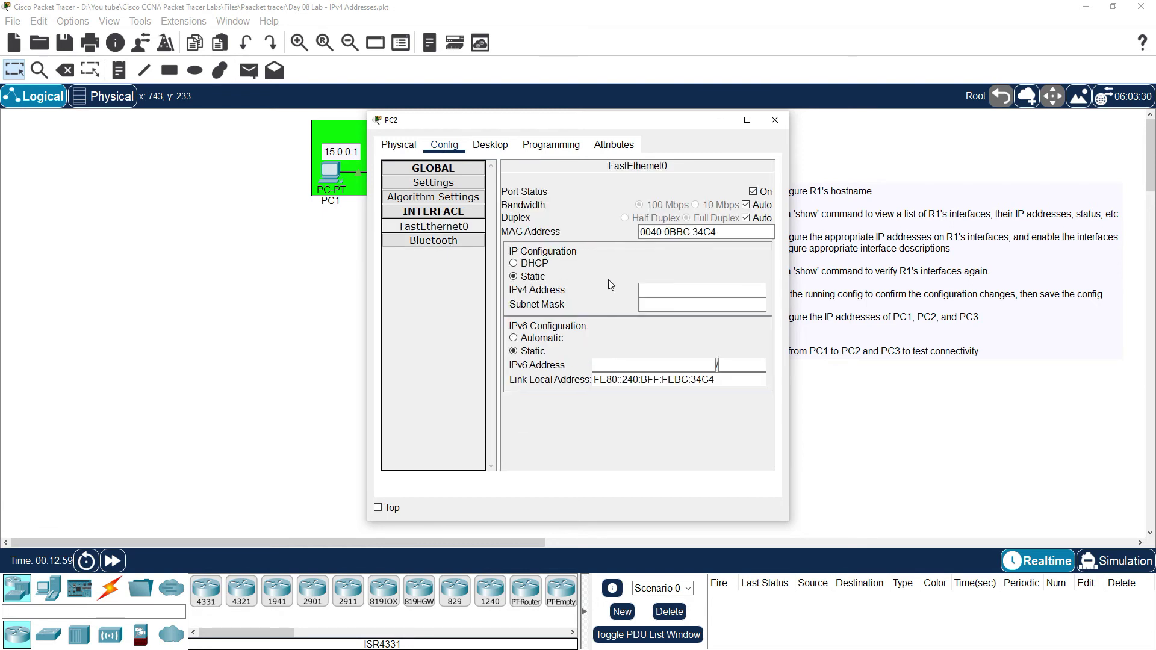
click(667, 292)
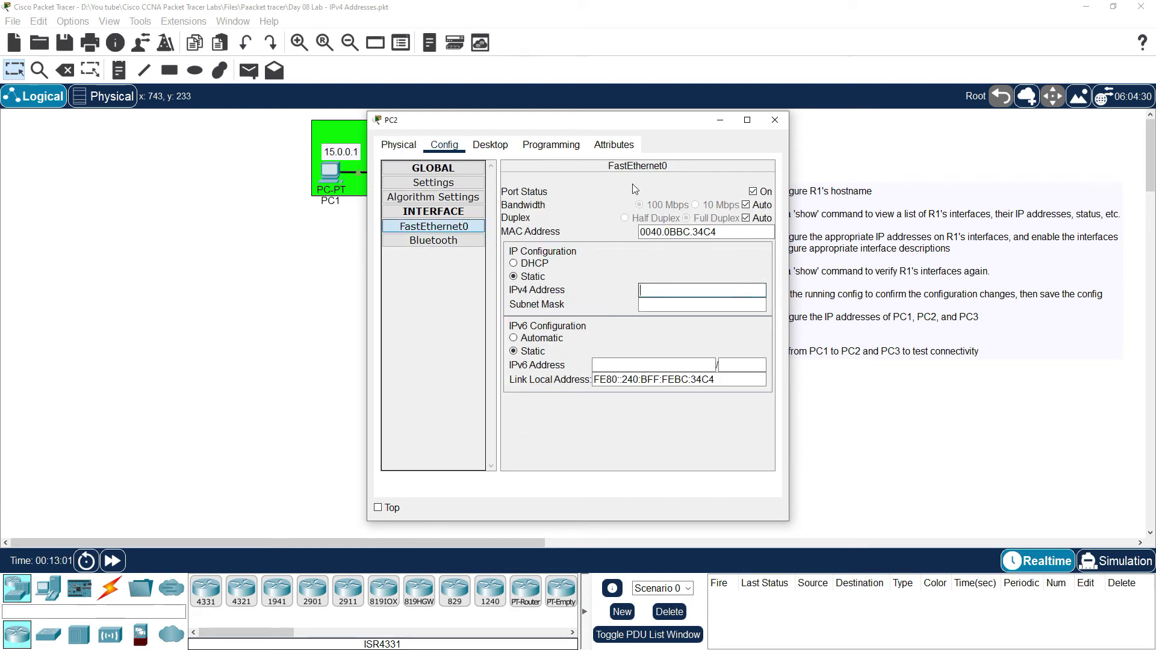
drag(644, 127, 956, 144)
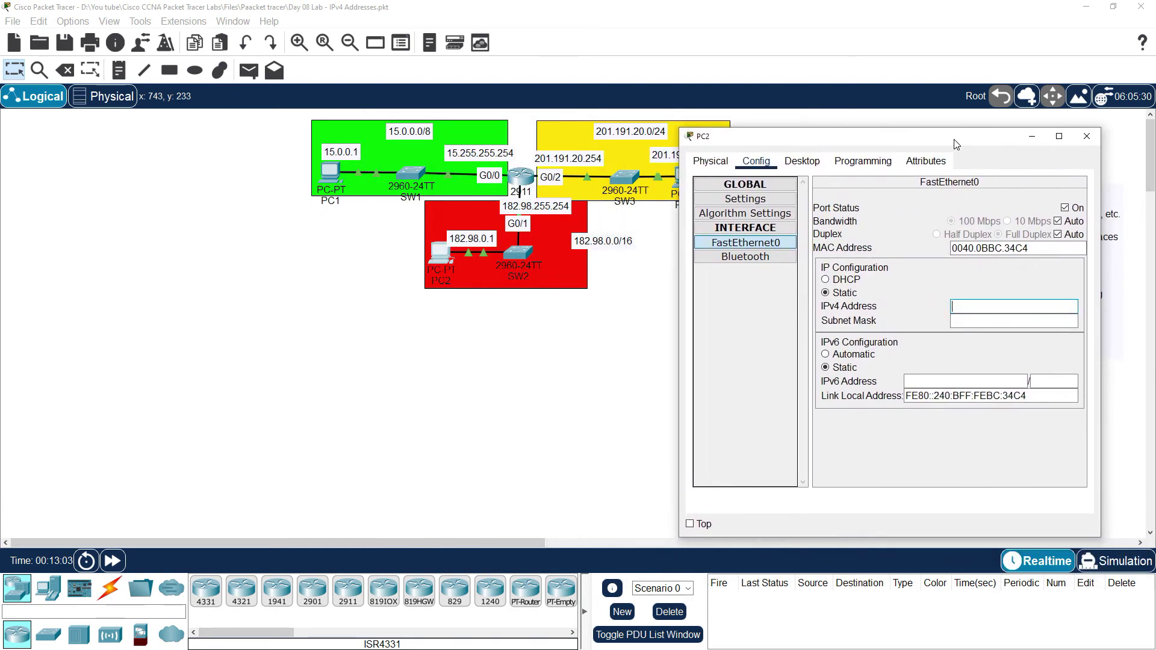
text(182.98.0.1)
click(996, 321)
Check PC2's IPv4 address and the network octets of its subnet mask, and close PC2.
drag(1011, 306, 931, 307)
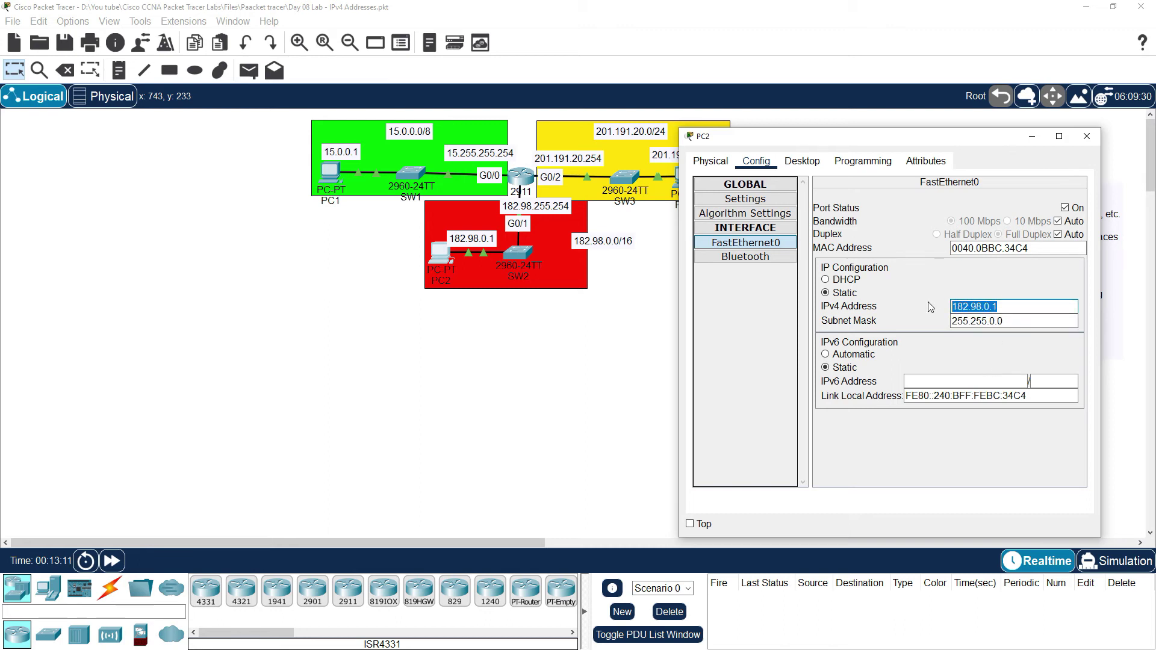
drag(952, 321, 982, 321)
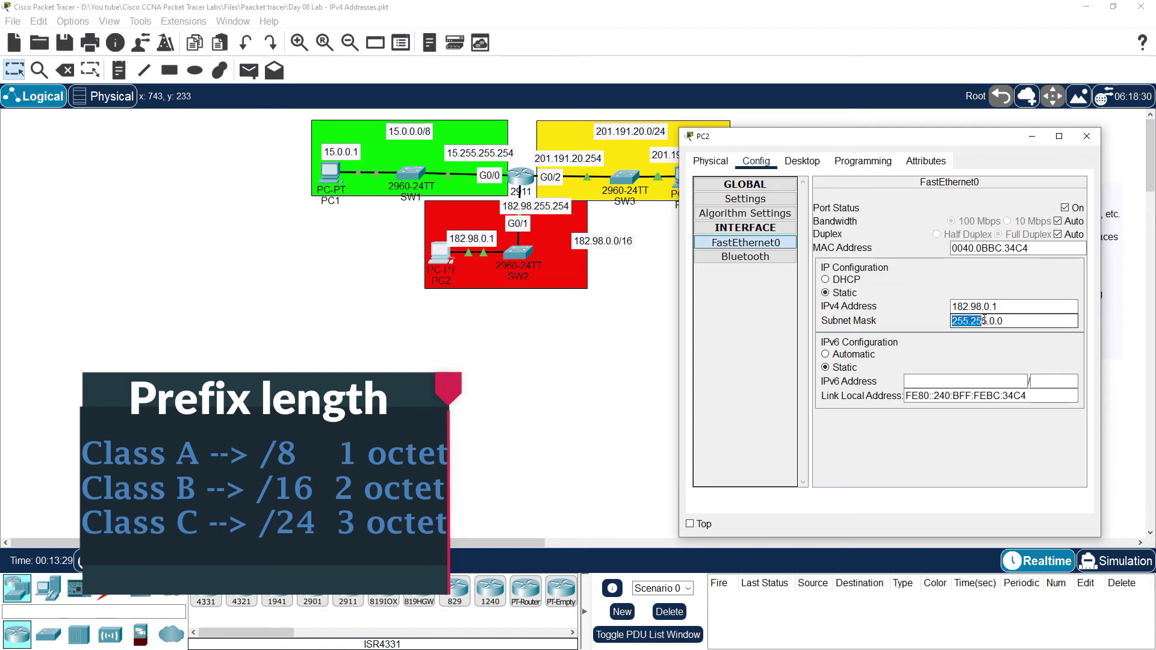
drag(987, 320, 950, 322)
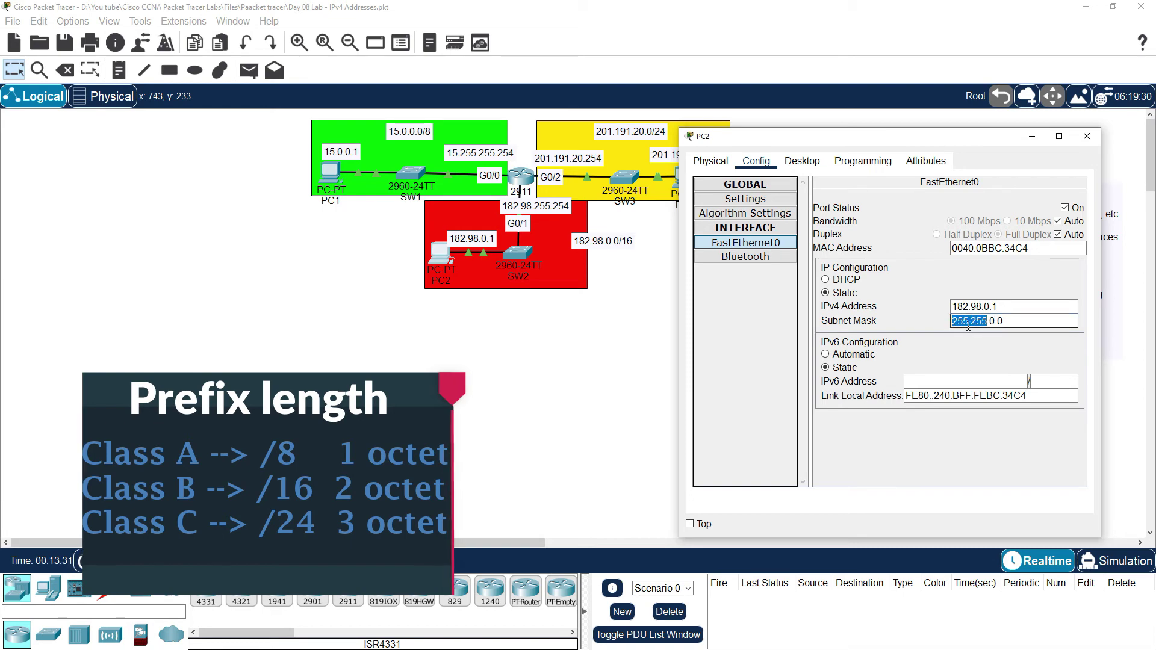
click(1005, 323)
click(1086, 136)
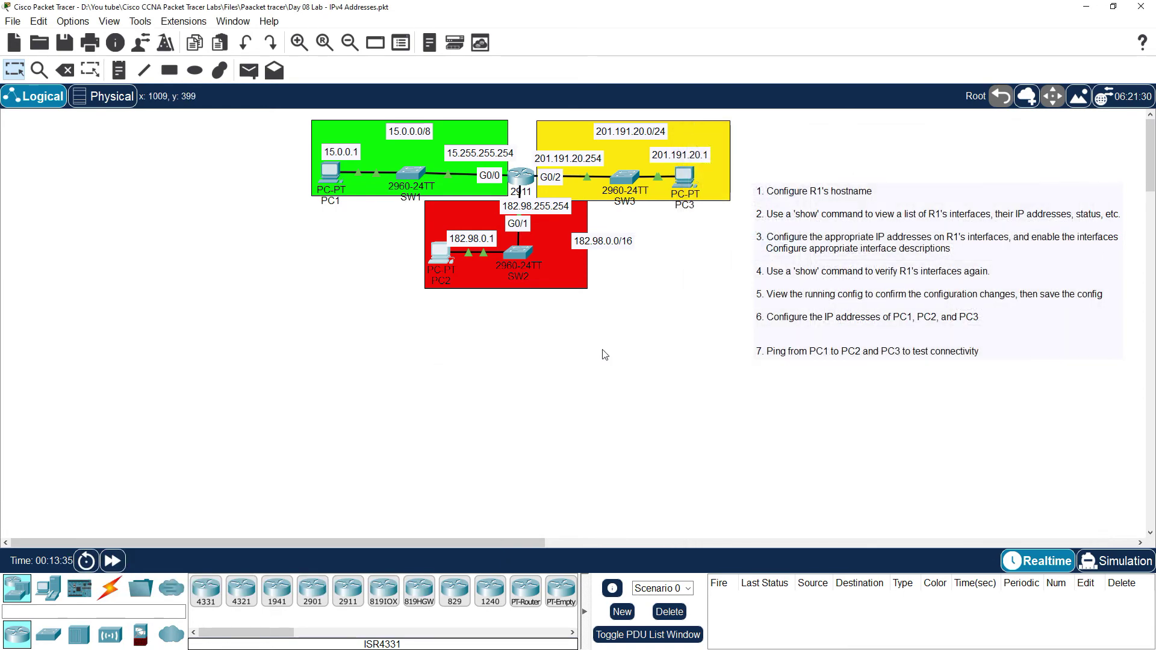
Review PC1's address, subnet mask and gateway in its desktop IP Configuration tool, and close PC1.
click(330, 173)
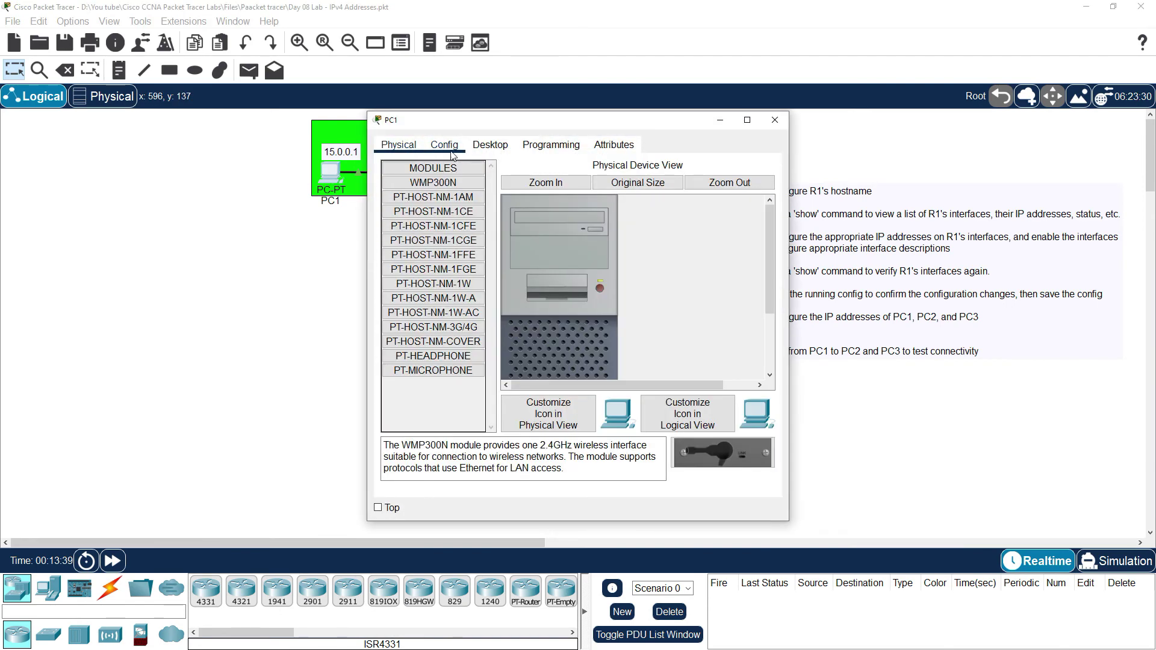
click(492, 149)
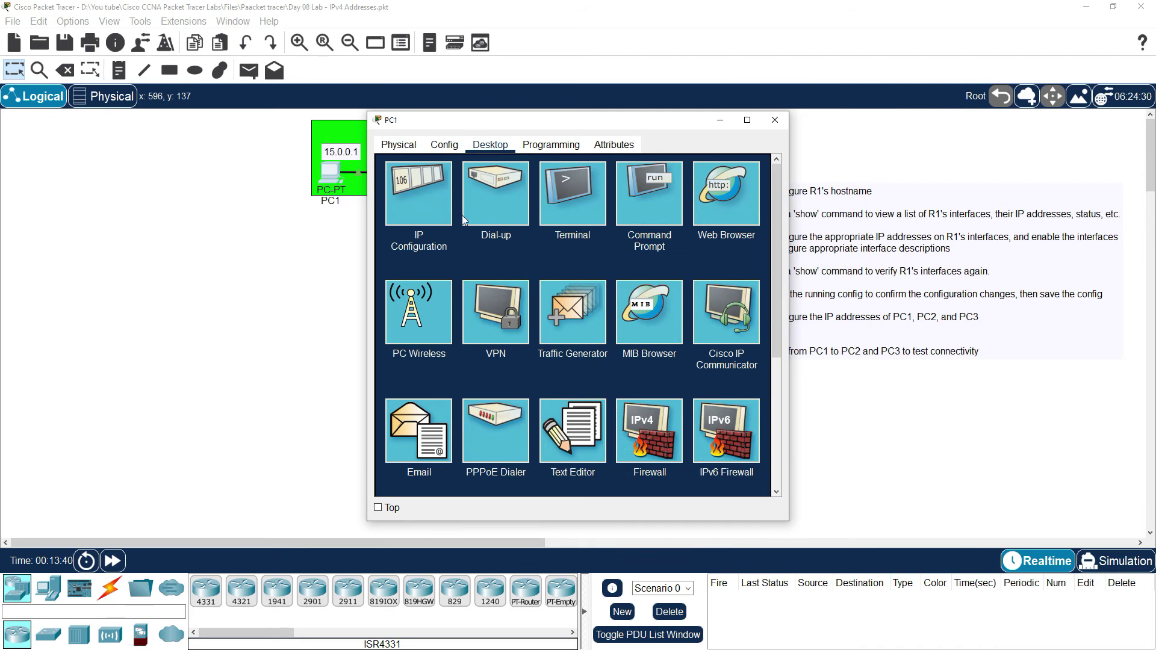
click(415, 182)
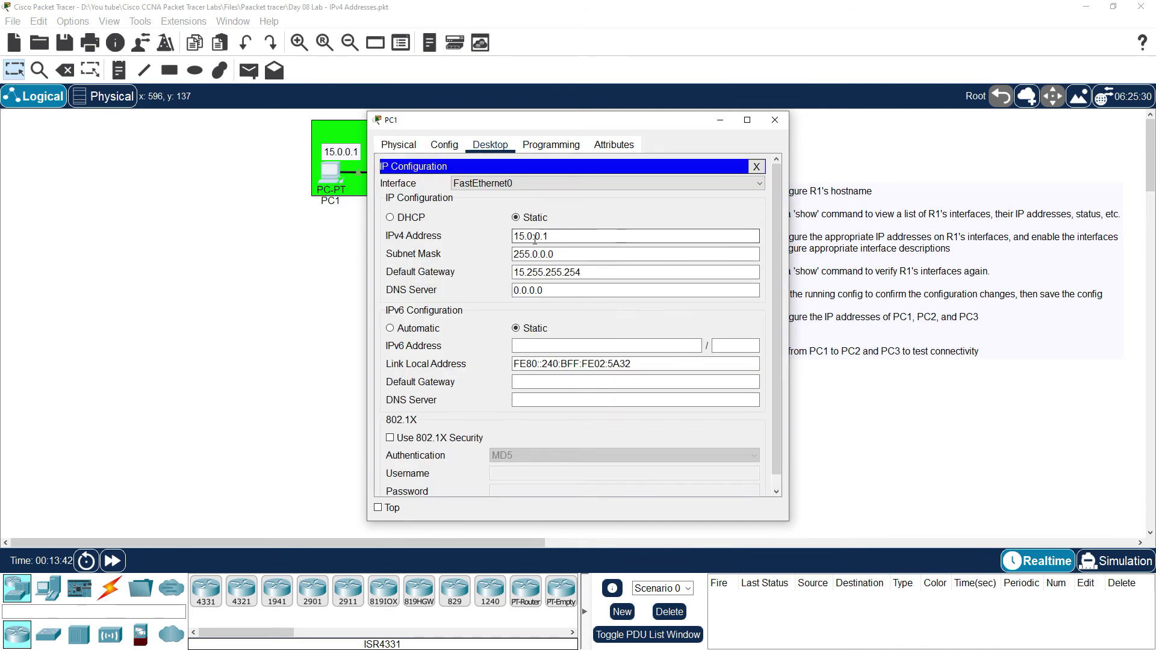
click(445, 145)
click(489, 149)
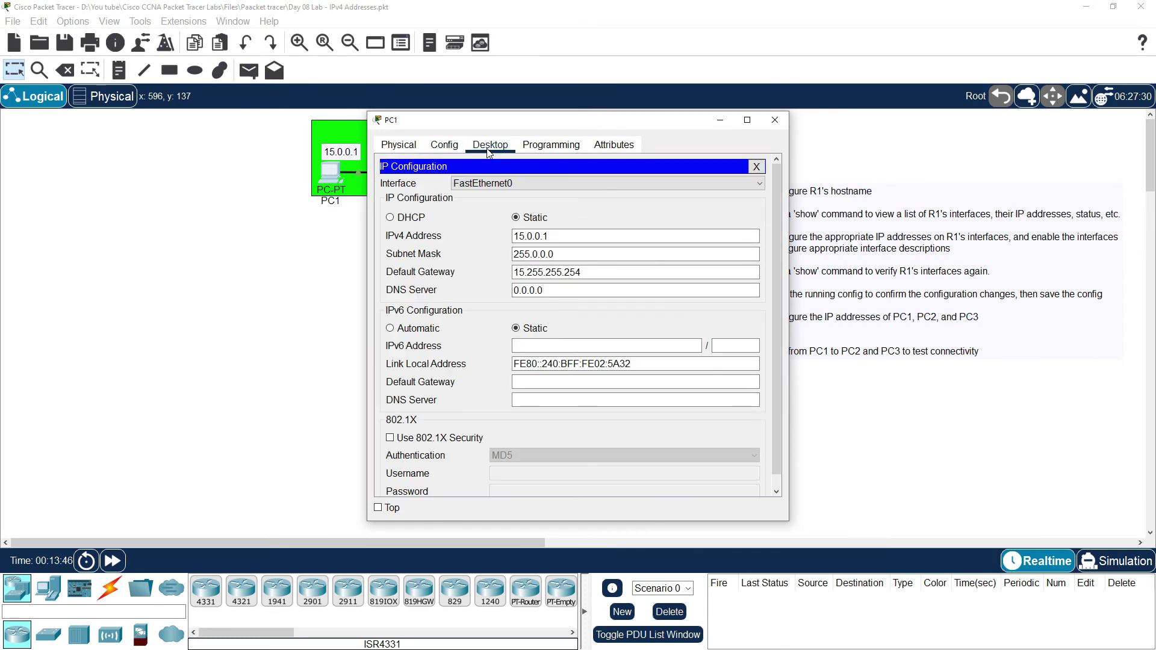
click(772, 120)
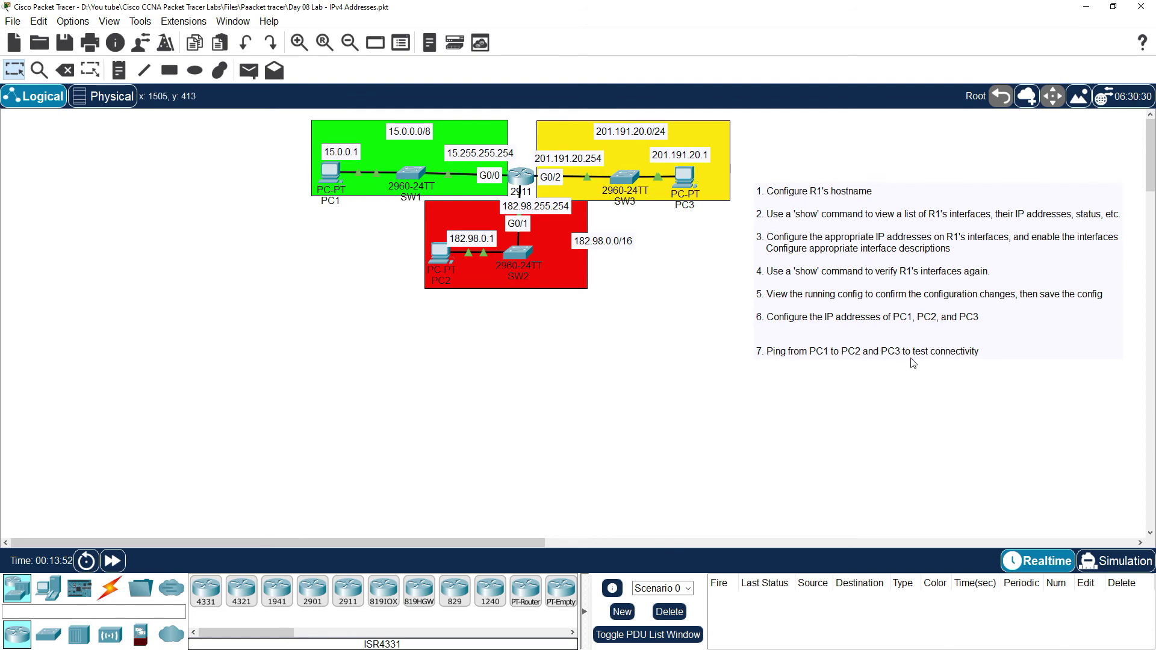
Reopen PC1, move its window clear of the topology and open its Command Prompt.
click(325, 172)
drag(518, 121, 868, 126)
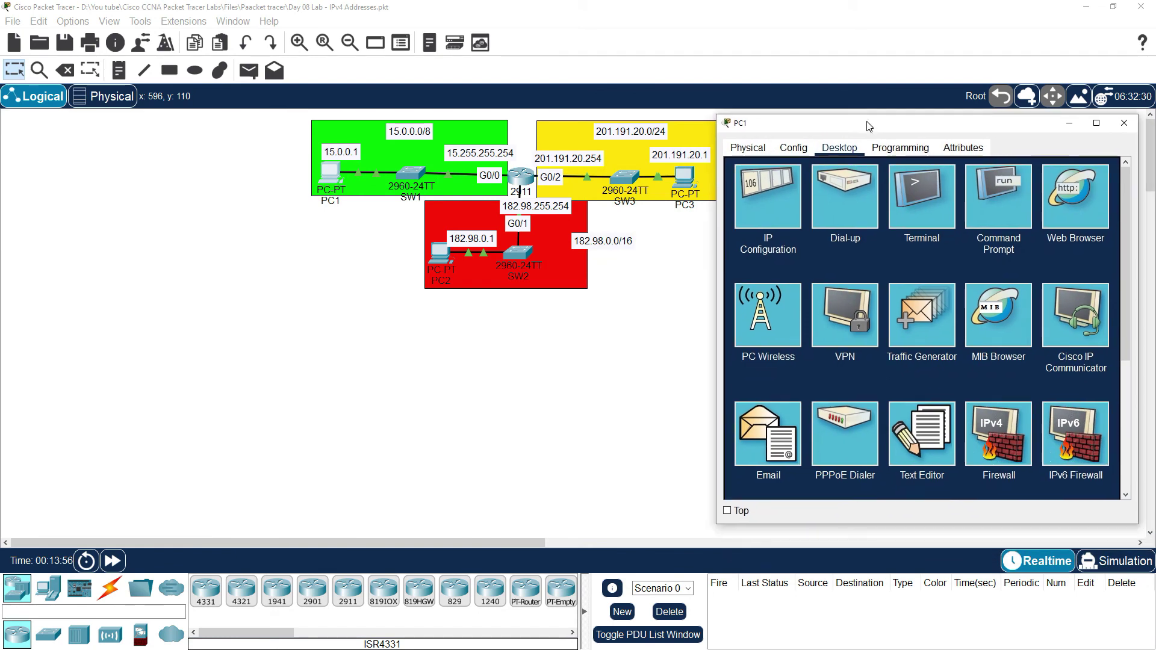
click(750, 149)
click(847, 153)
click(995, 193)
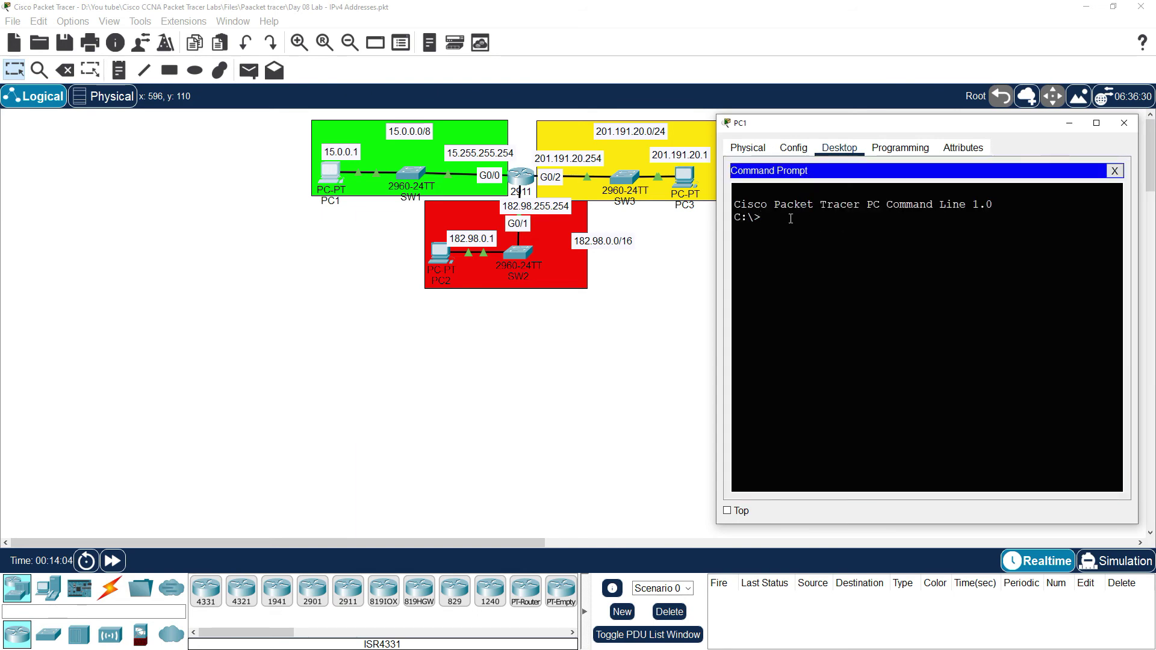
key(super)
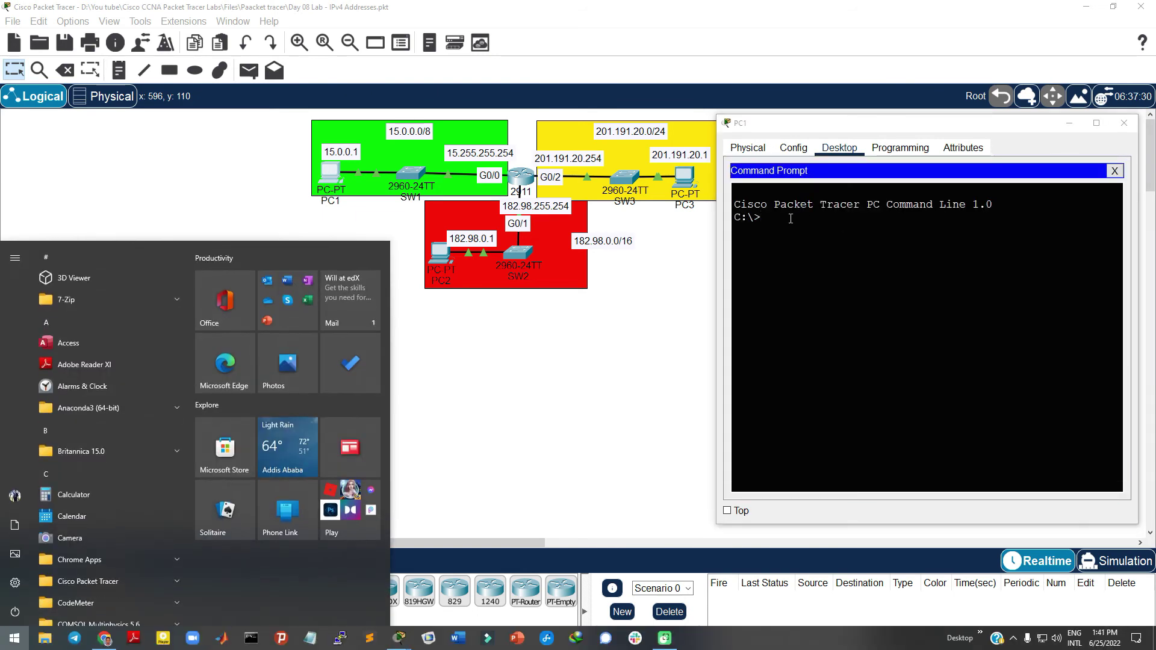
text(cmd)
key(Return)
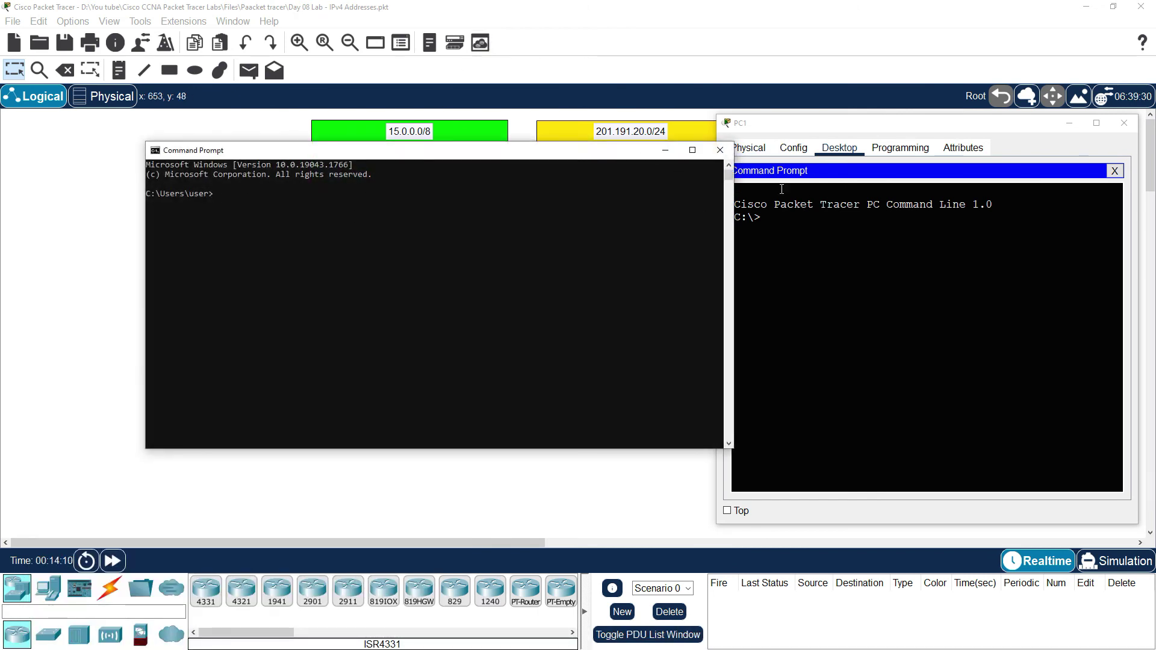
click(727, 154)
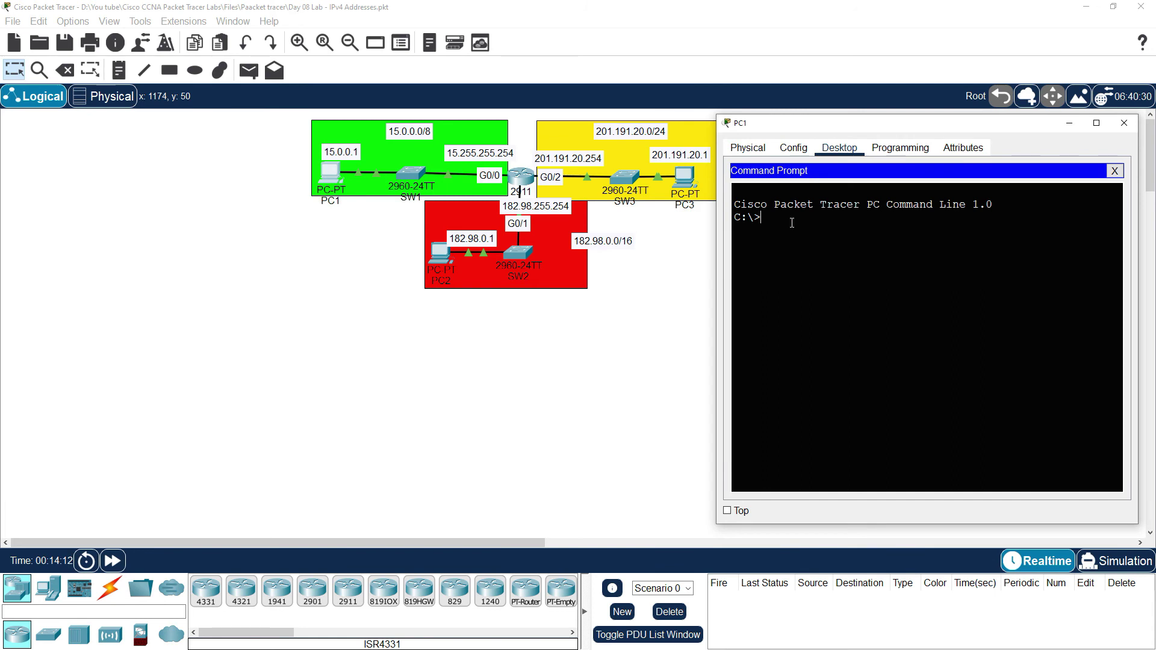
Ping PC2 at 182.98.0.1 from PC1's command prompt.
text(ng 182.98)
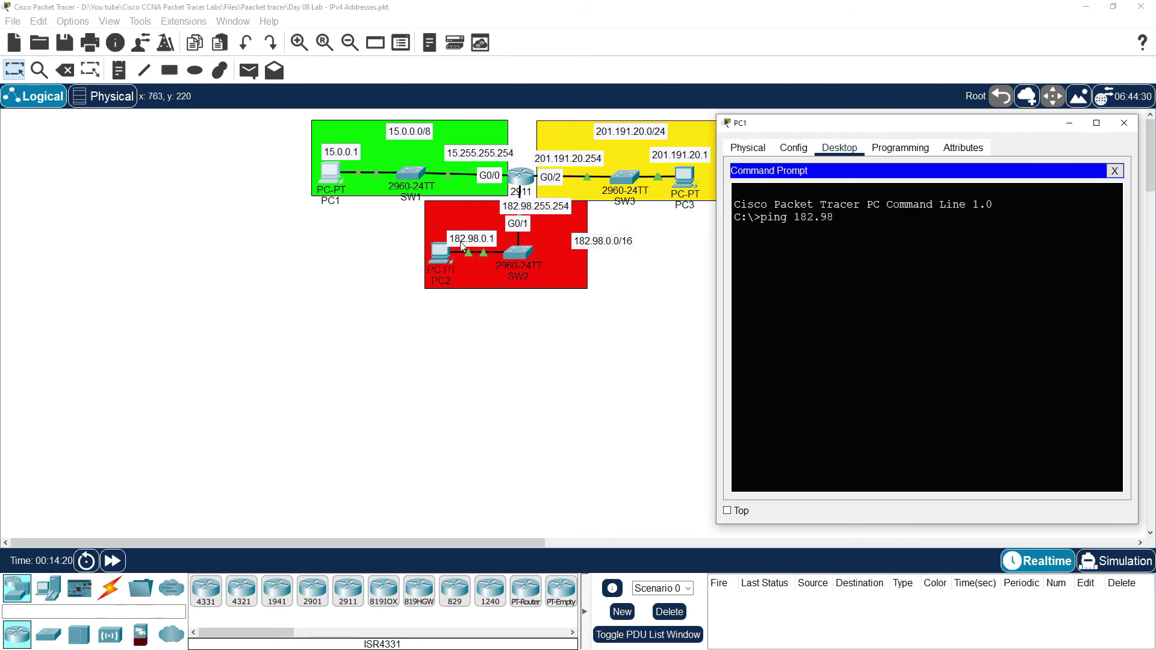
text(.0.1)
key(Return)
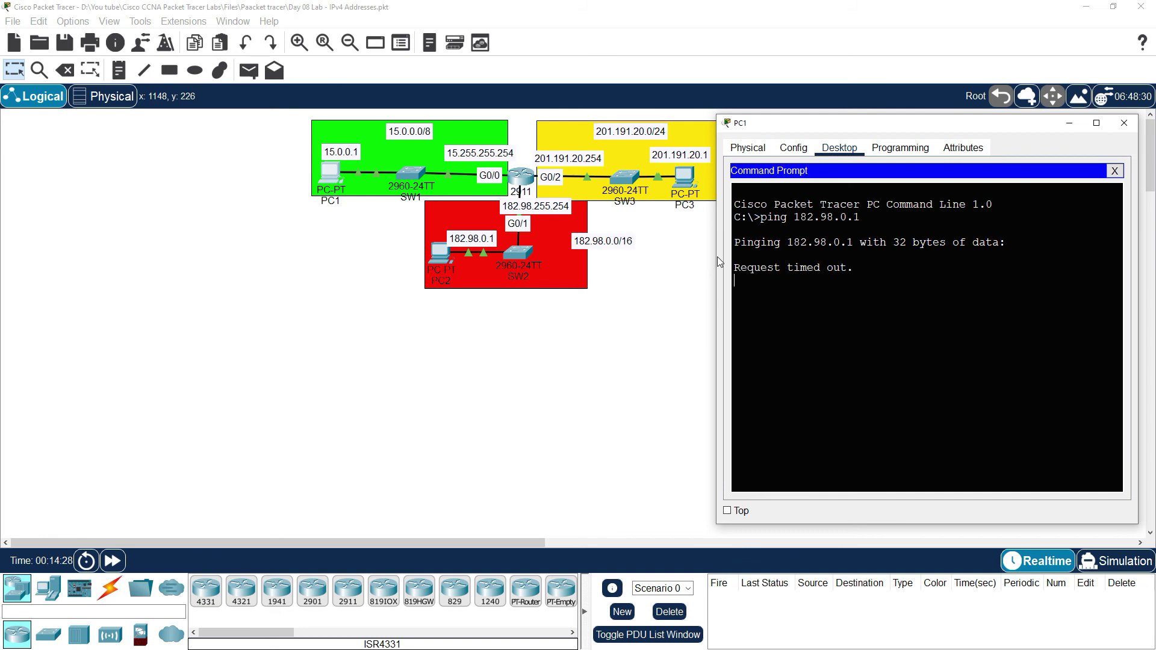
Examine the individual replies and the sent, received and lost packet statistics of the ping to PC2.
triple_click(849, 269)
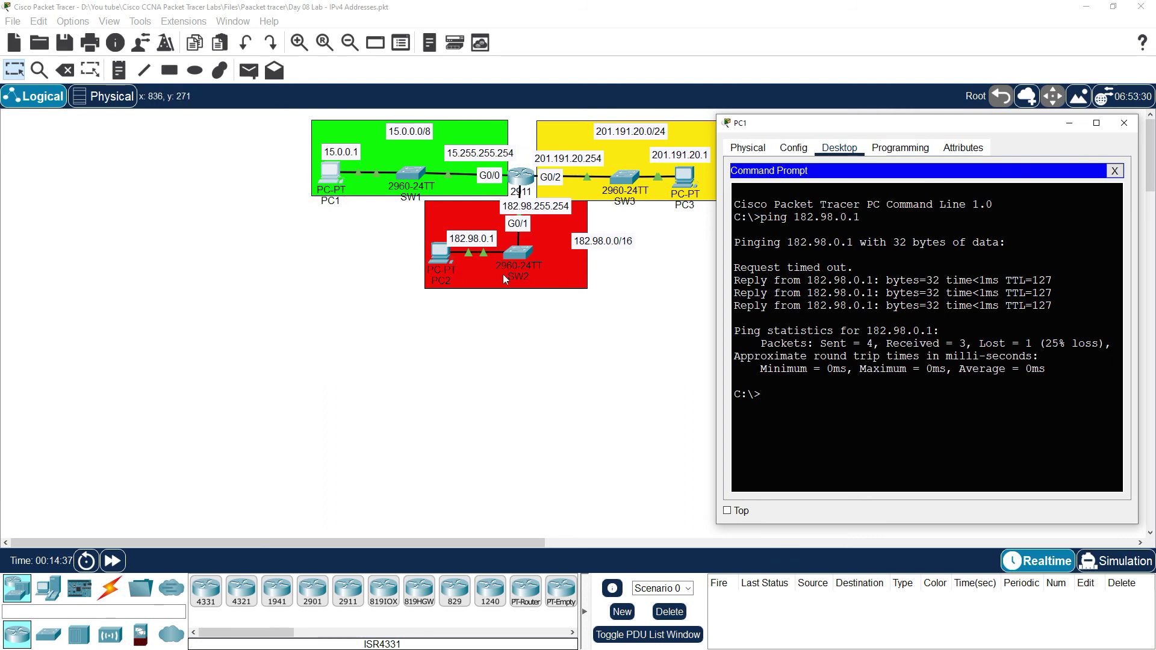
drag(863, 267, 725, 268)
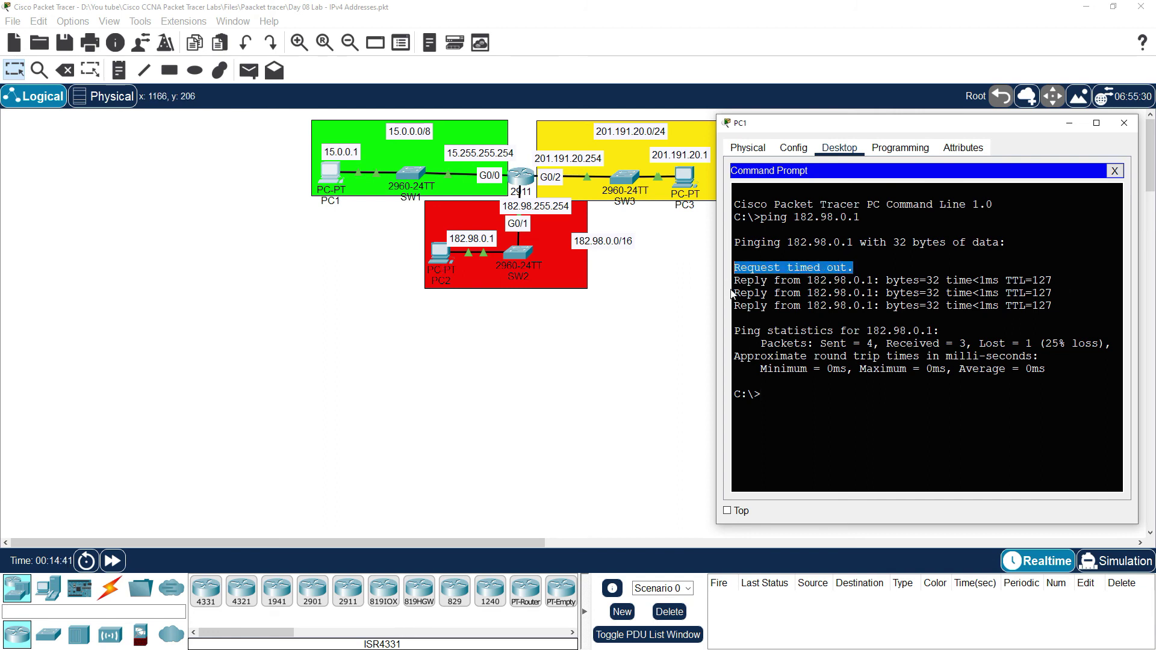
drag(733, 280, 1054, 305)
click(867, 338)
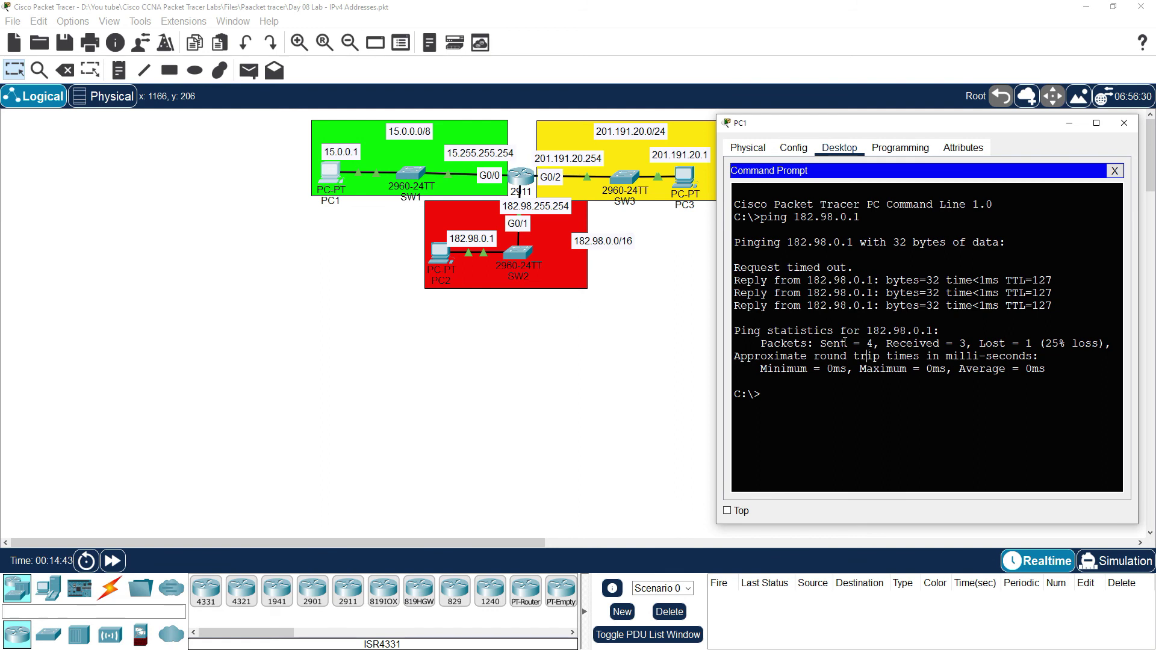
double_click(869, 344)
click(962, 343)
double_click(1028, 343)
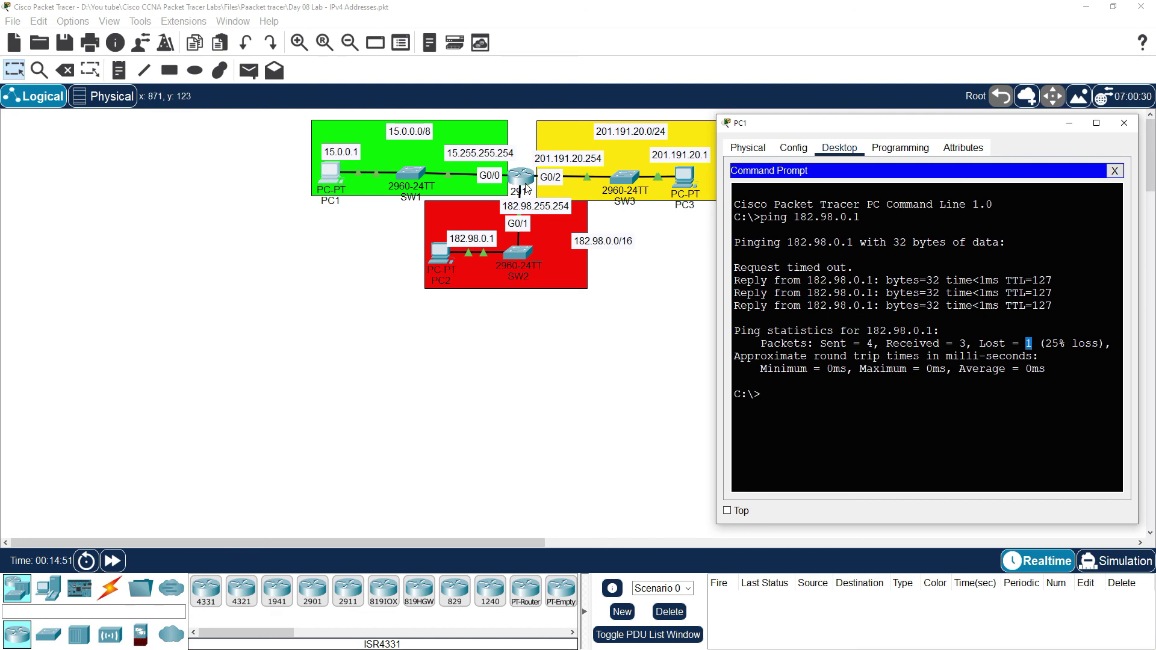
Repeat the ping from PC1 to PC2 at 182.98.0.1.
click(789, 412)
key(Up)
key(Return)
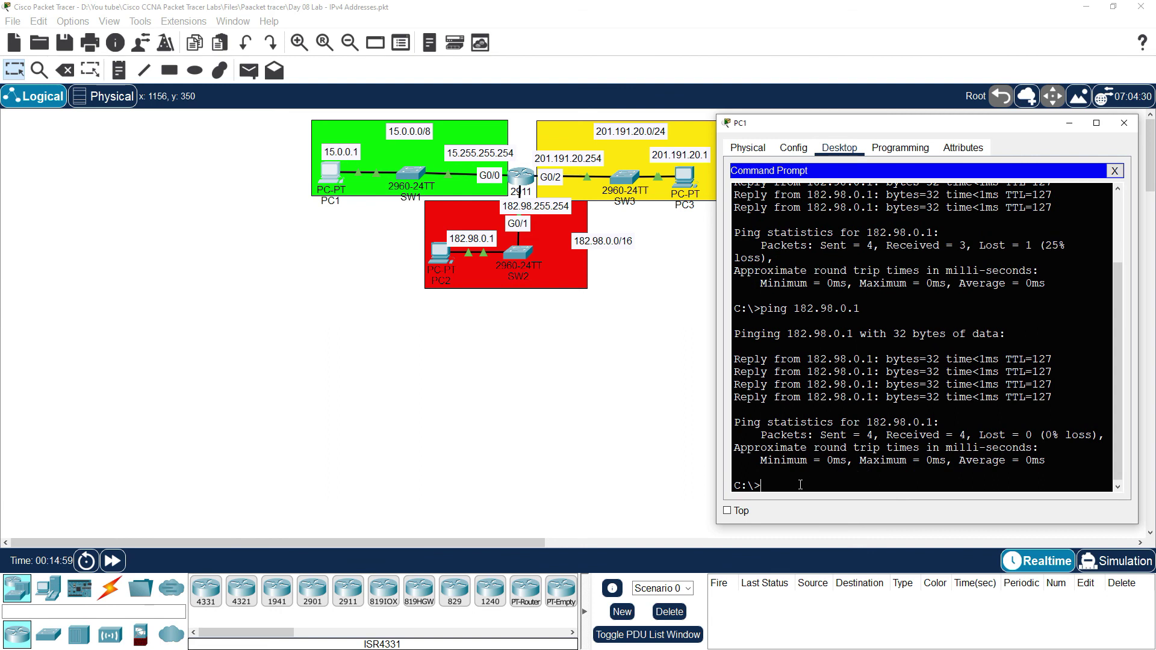
Ping PC3 at 201.191.20.1 from PC1 and run the same ping a second time.
text(ng  201.191.2)
text(1)
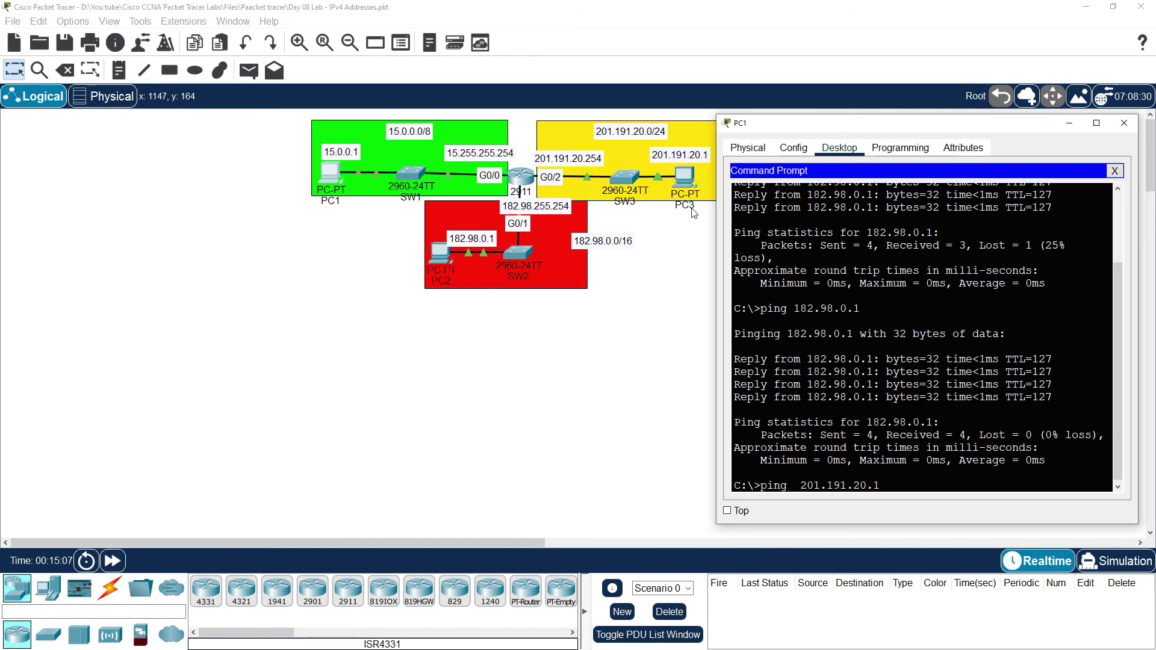
key(Return)
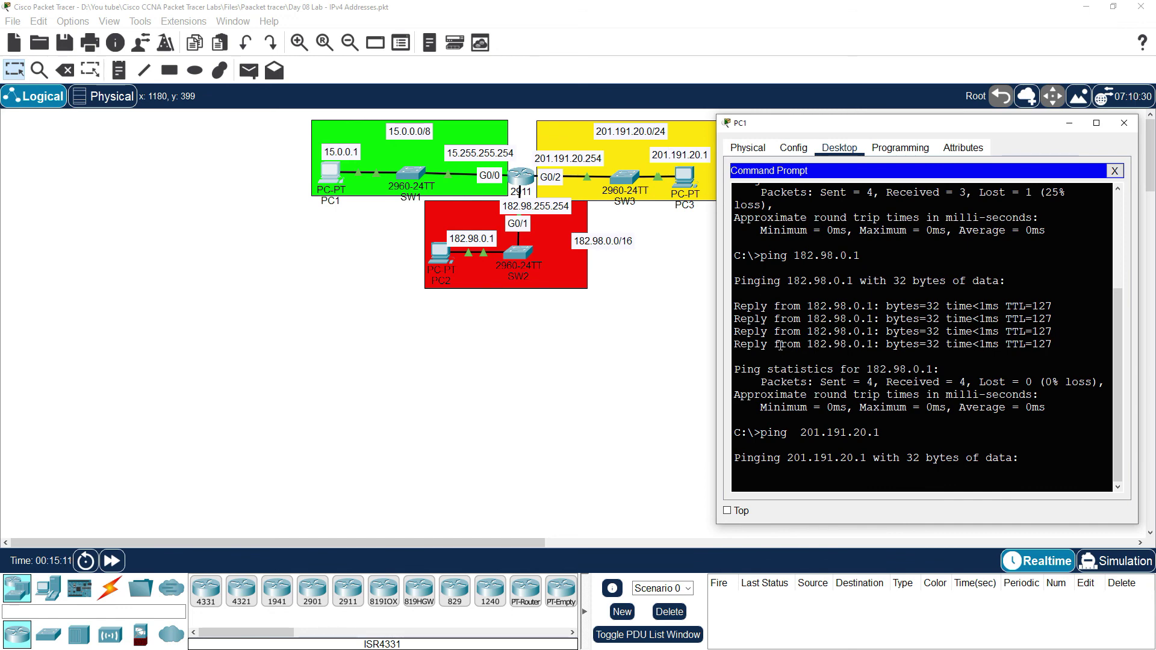
scroll(783, 361, up, 5)
scroll(800, 370, down, 5)
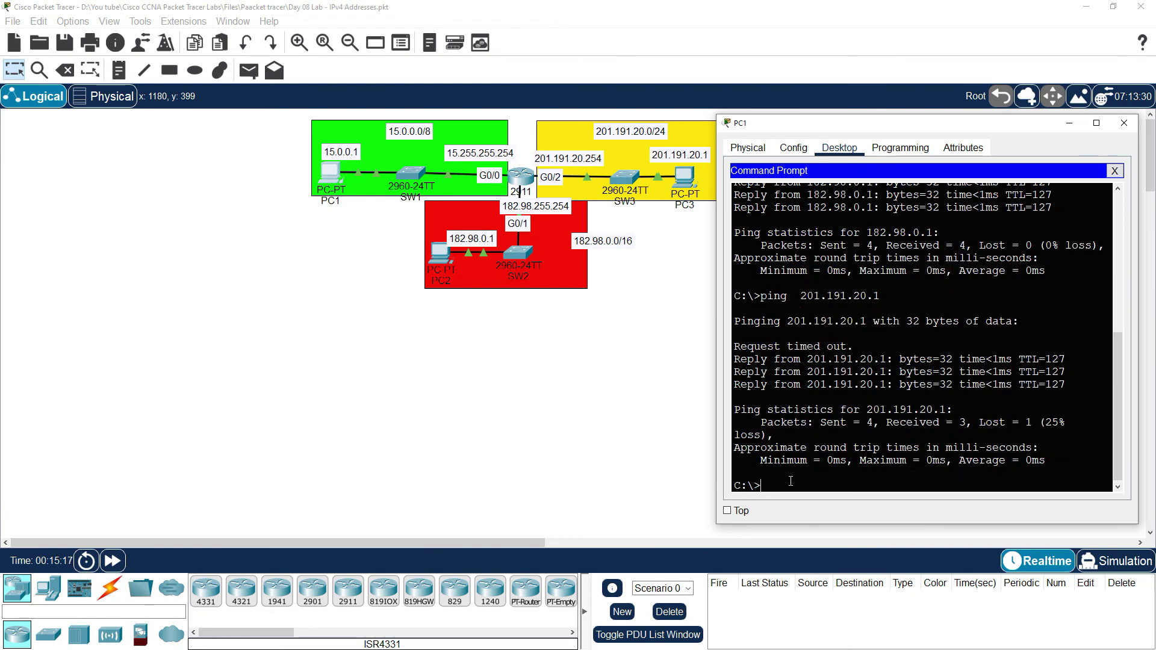
key(Up)
key(Return)
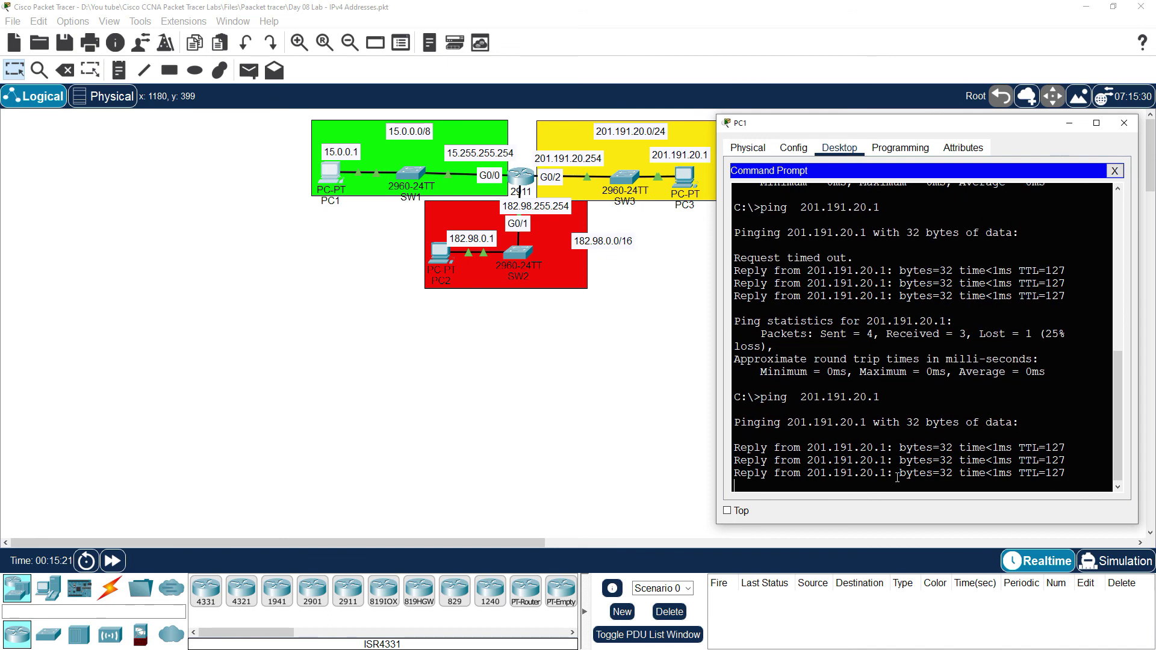
Display PC1's ARP table with arp -a, examine the gateway's physical address and close PC1.
text(arp -a)
key(Return)
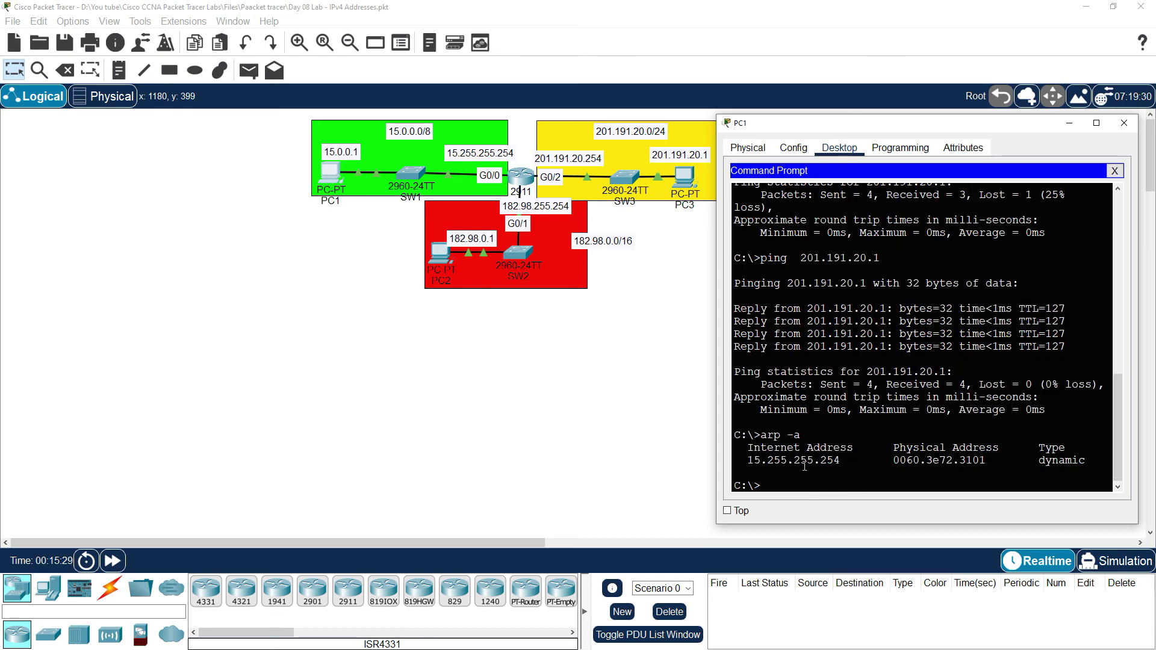
drag(997, 460, 835, 468)
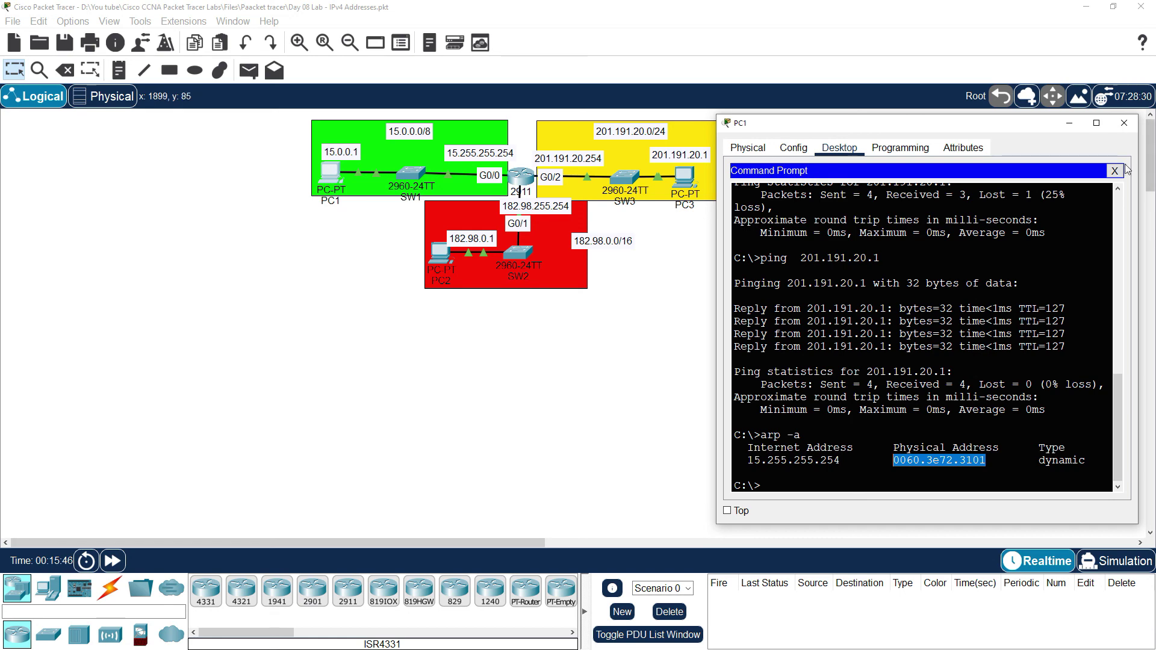
click(1123, 123)
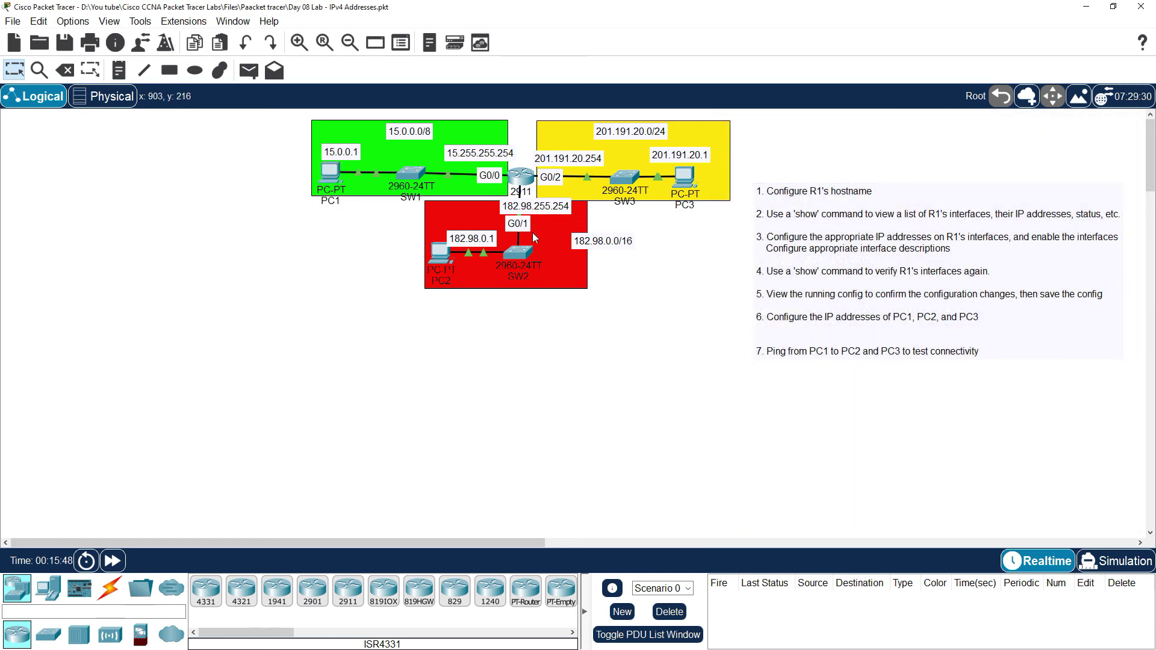